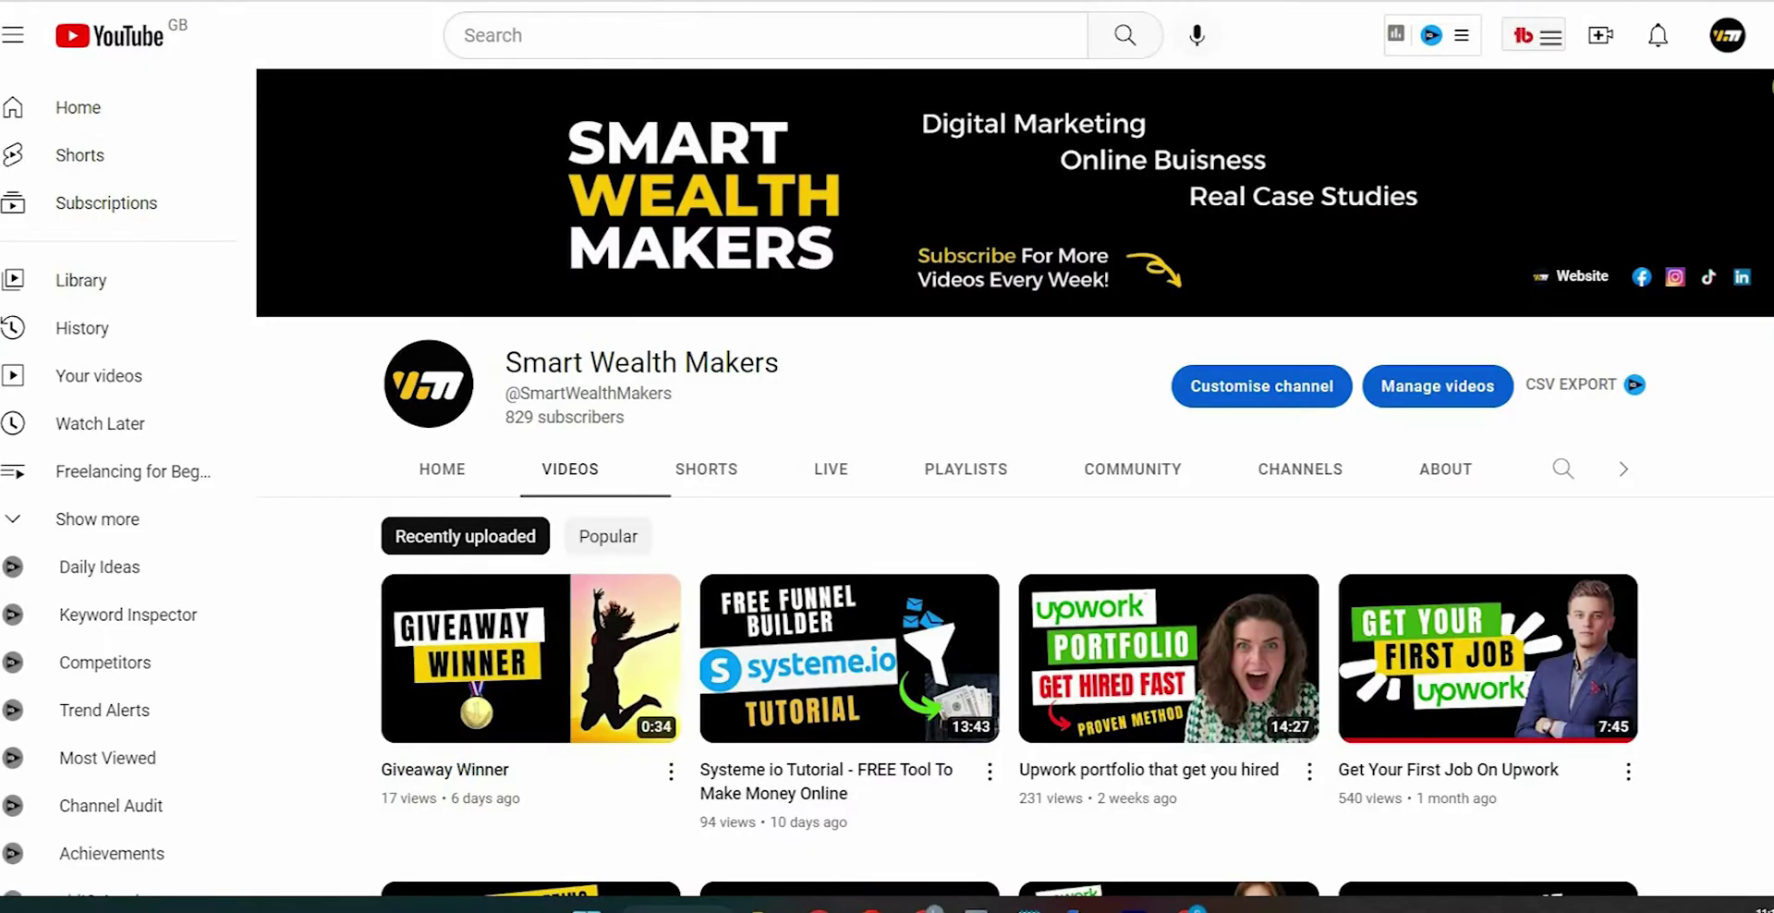
Step: Scroll through the Smart Wealth Makers channel's uploaded videos list
scroll(1014, 501, down, 9)
scroll(1762, 450, down, 13)
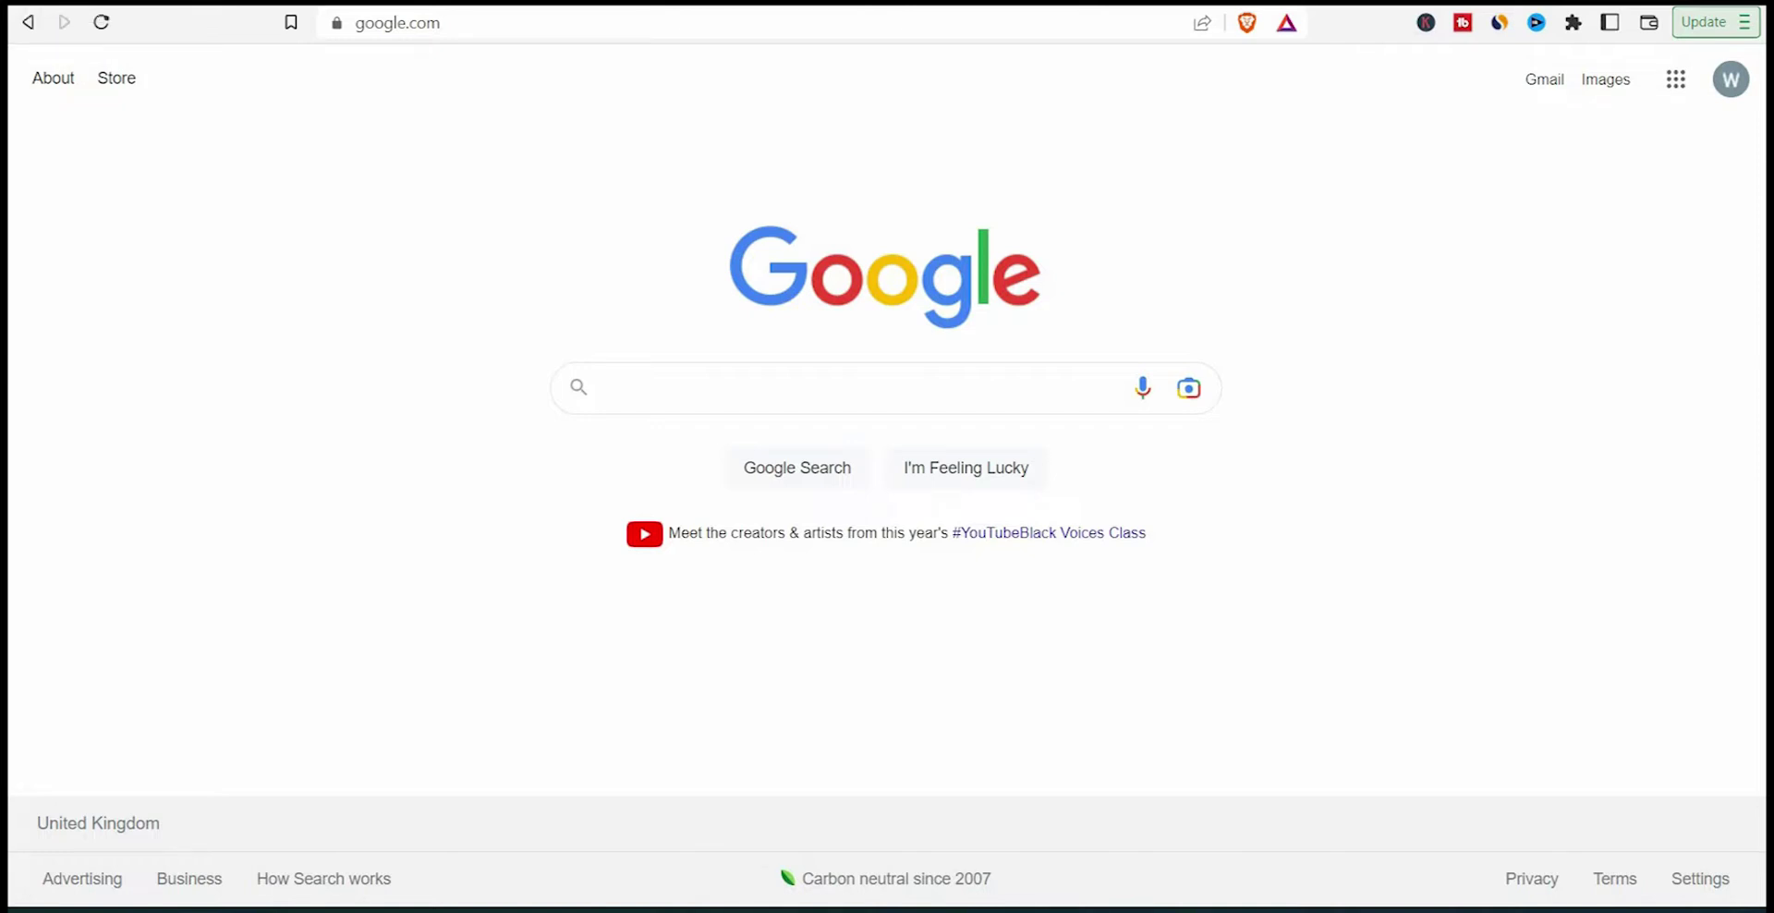
Step: Search Google for 'google ads' and open the official Google Ads site from the results
click(605, 387)
text(goo)
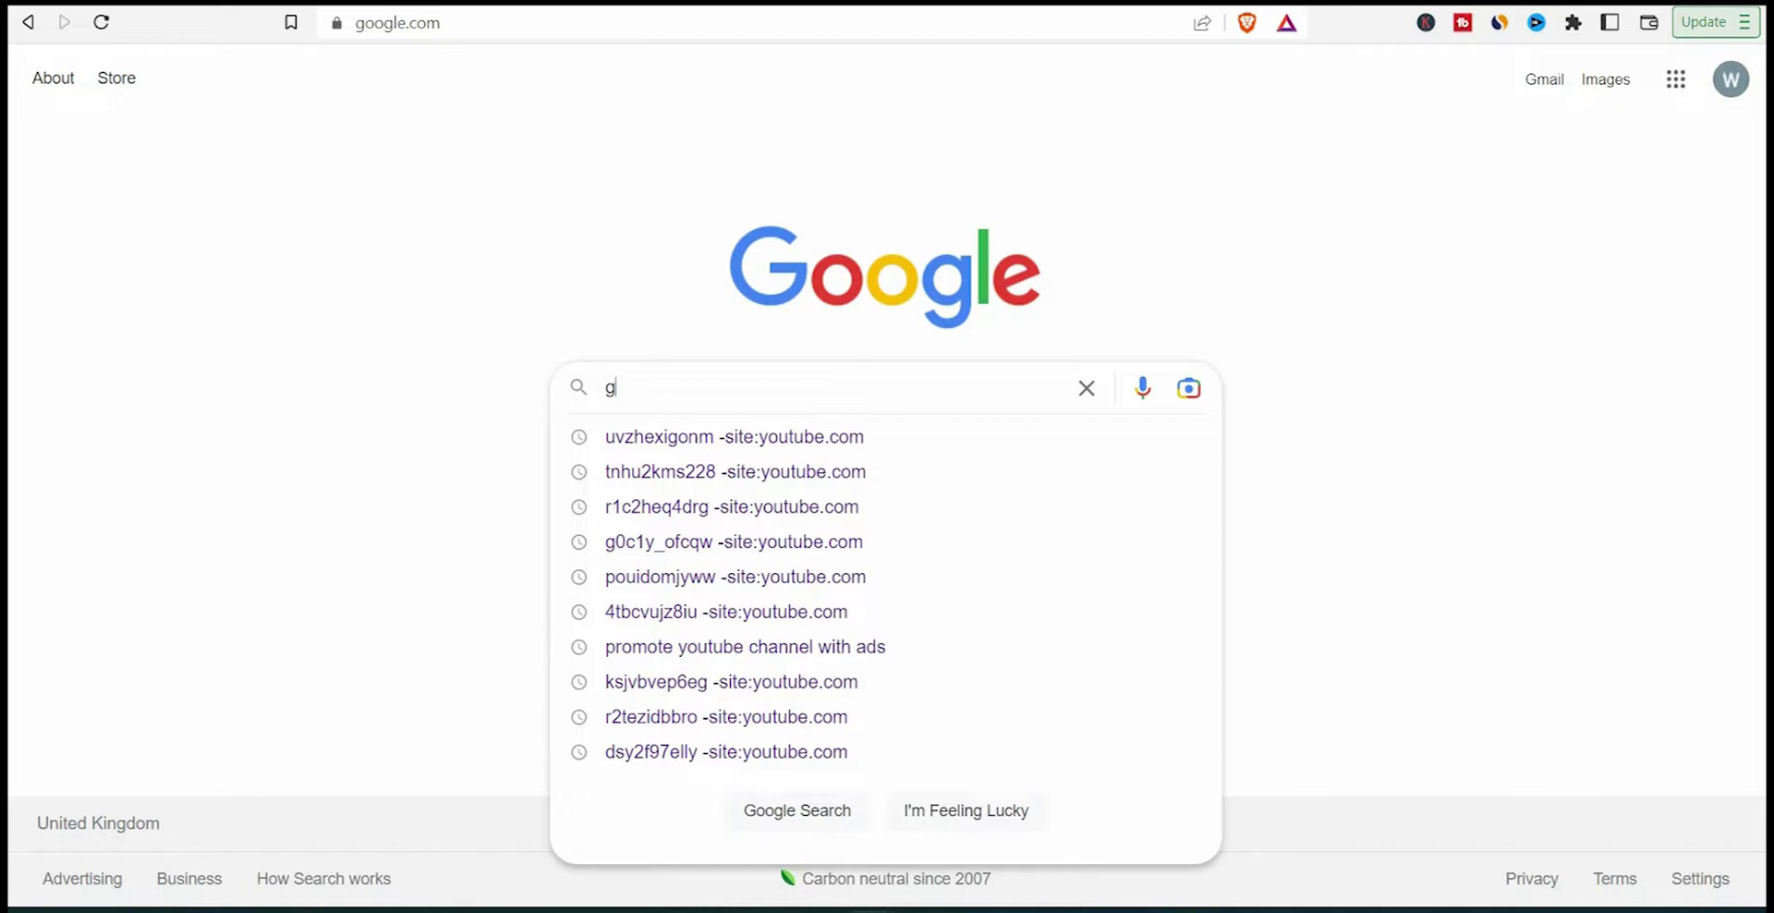
text(gle ads)
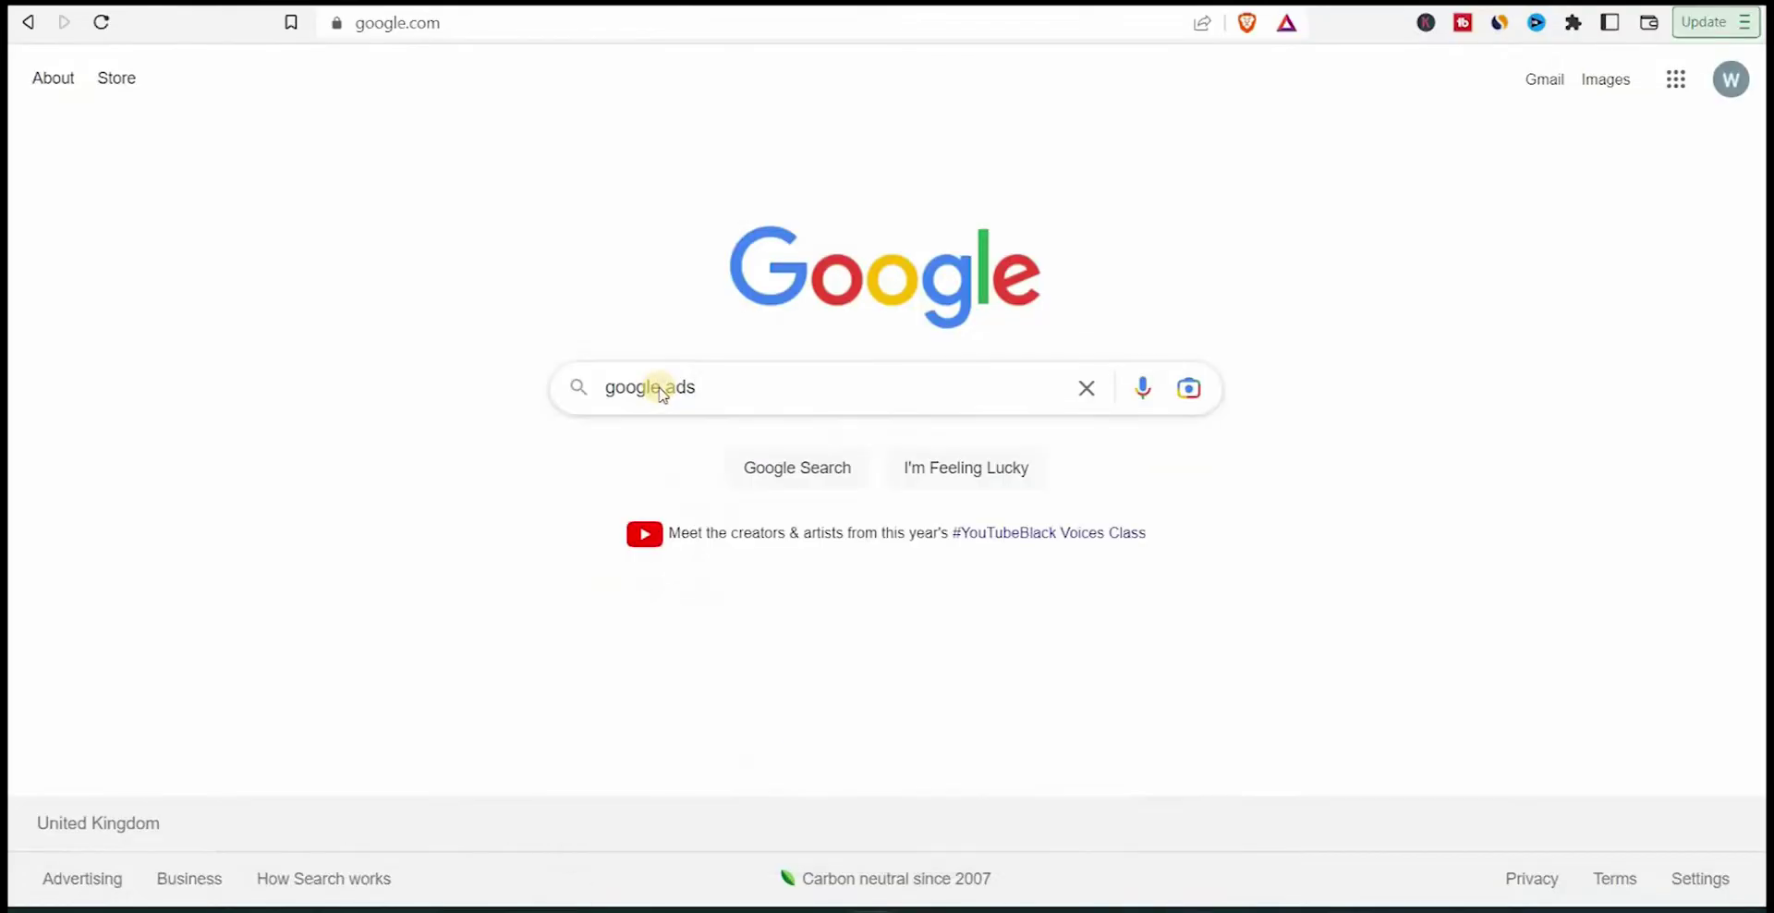
key(Return)
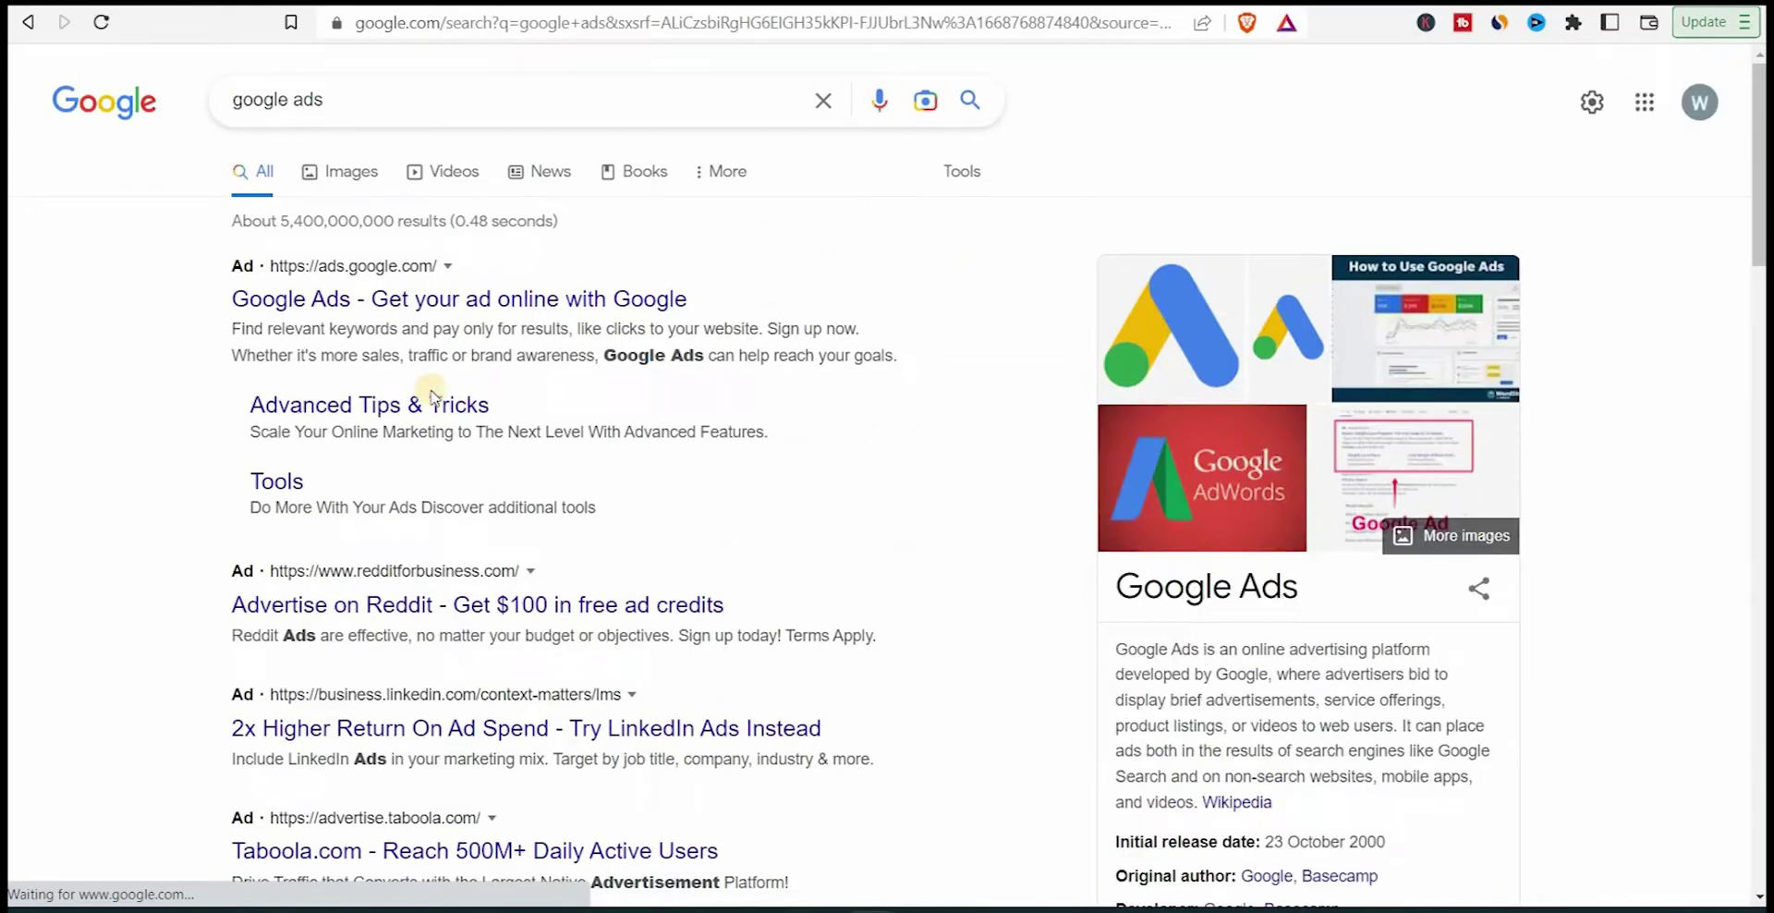
click(403, 302)
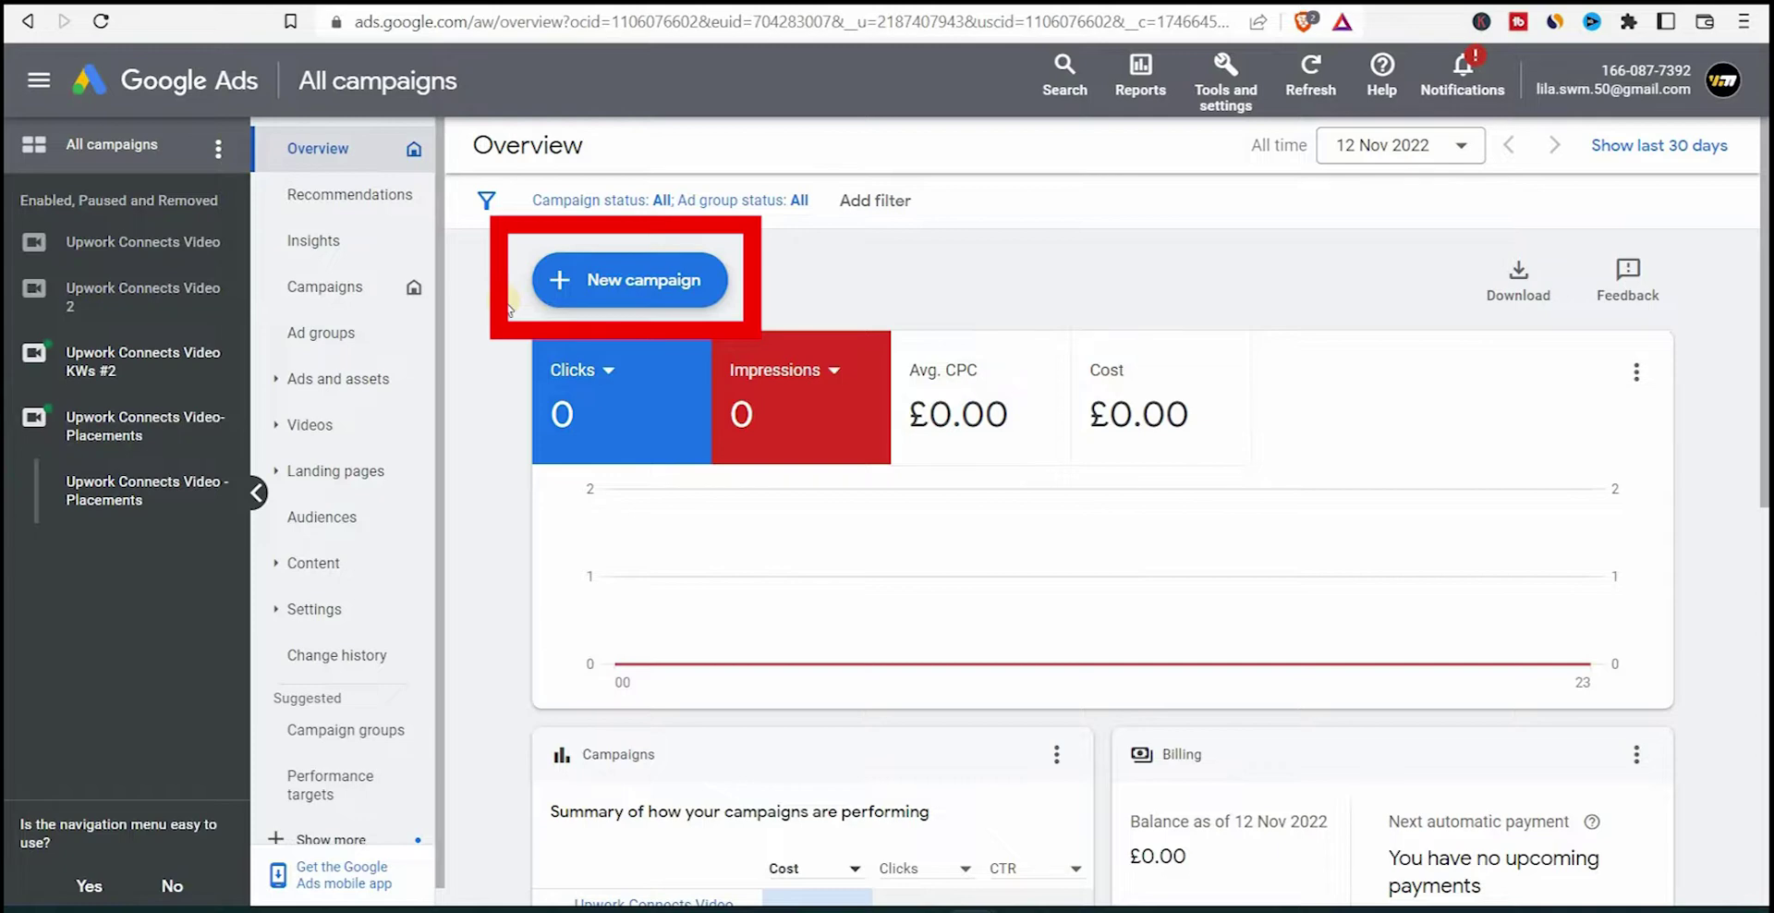
Step: Create a new campaign without goal guidance as a Video campaign, keeping the Custom video campaign subtype
click(545, 286)
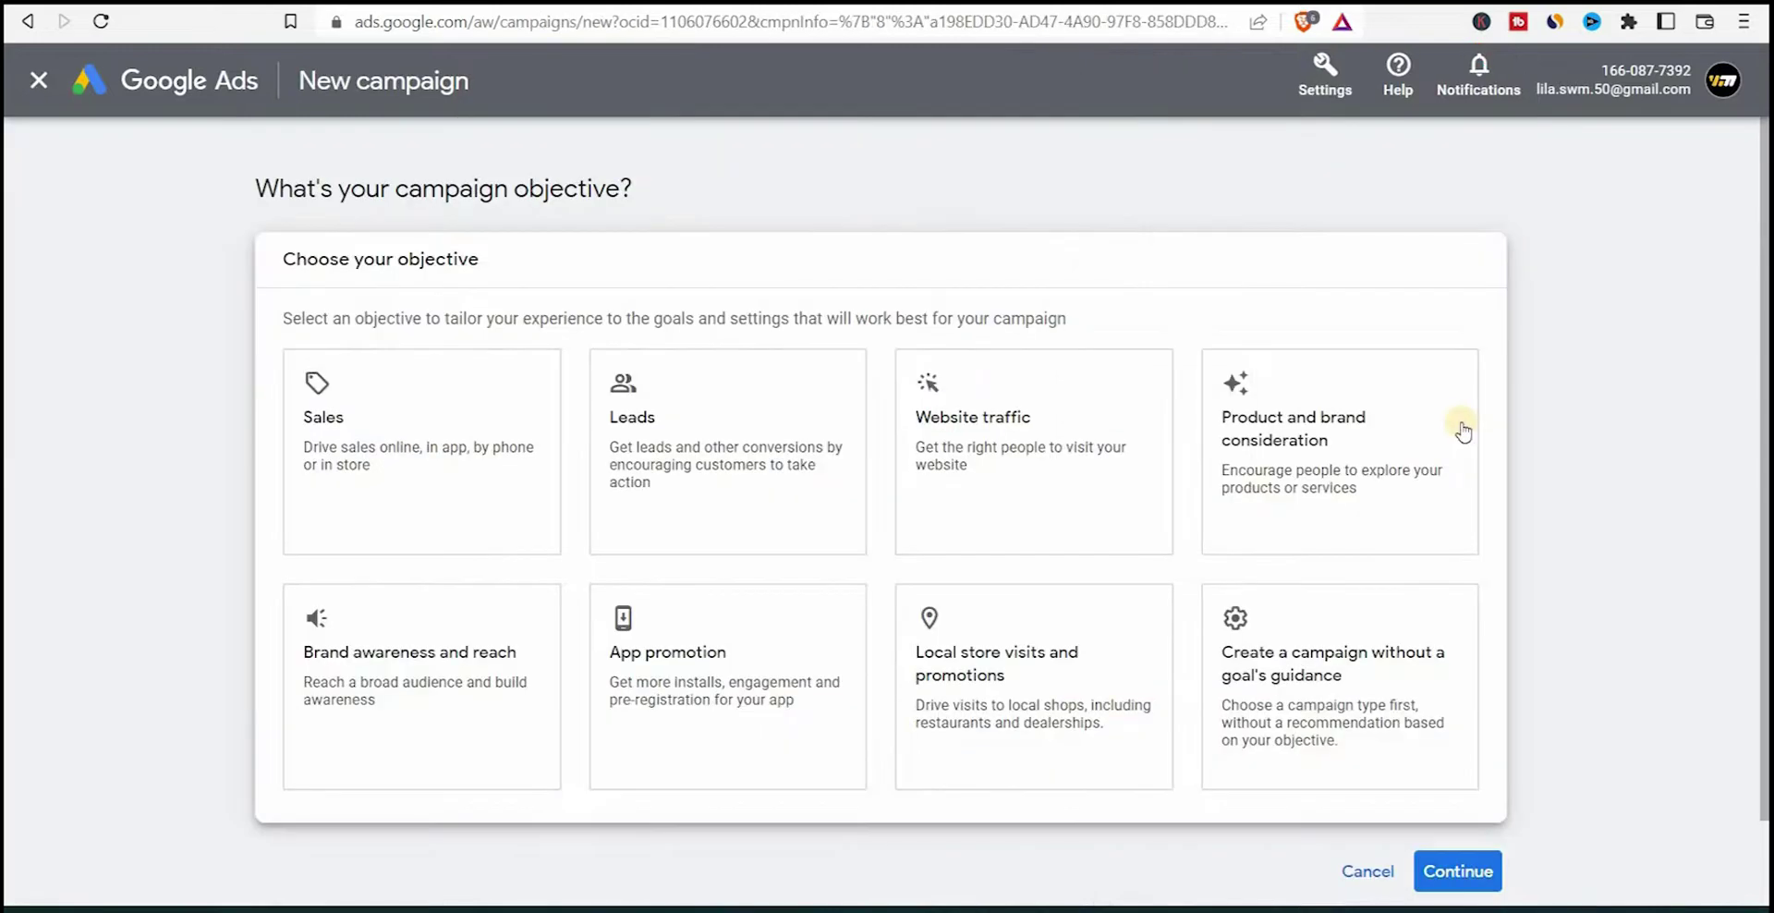
click(1325, 659)
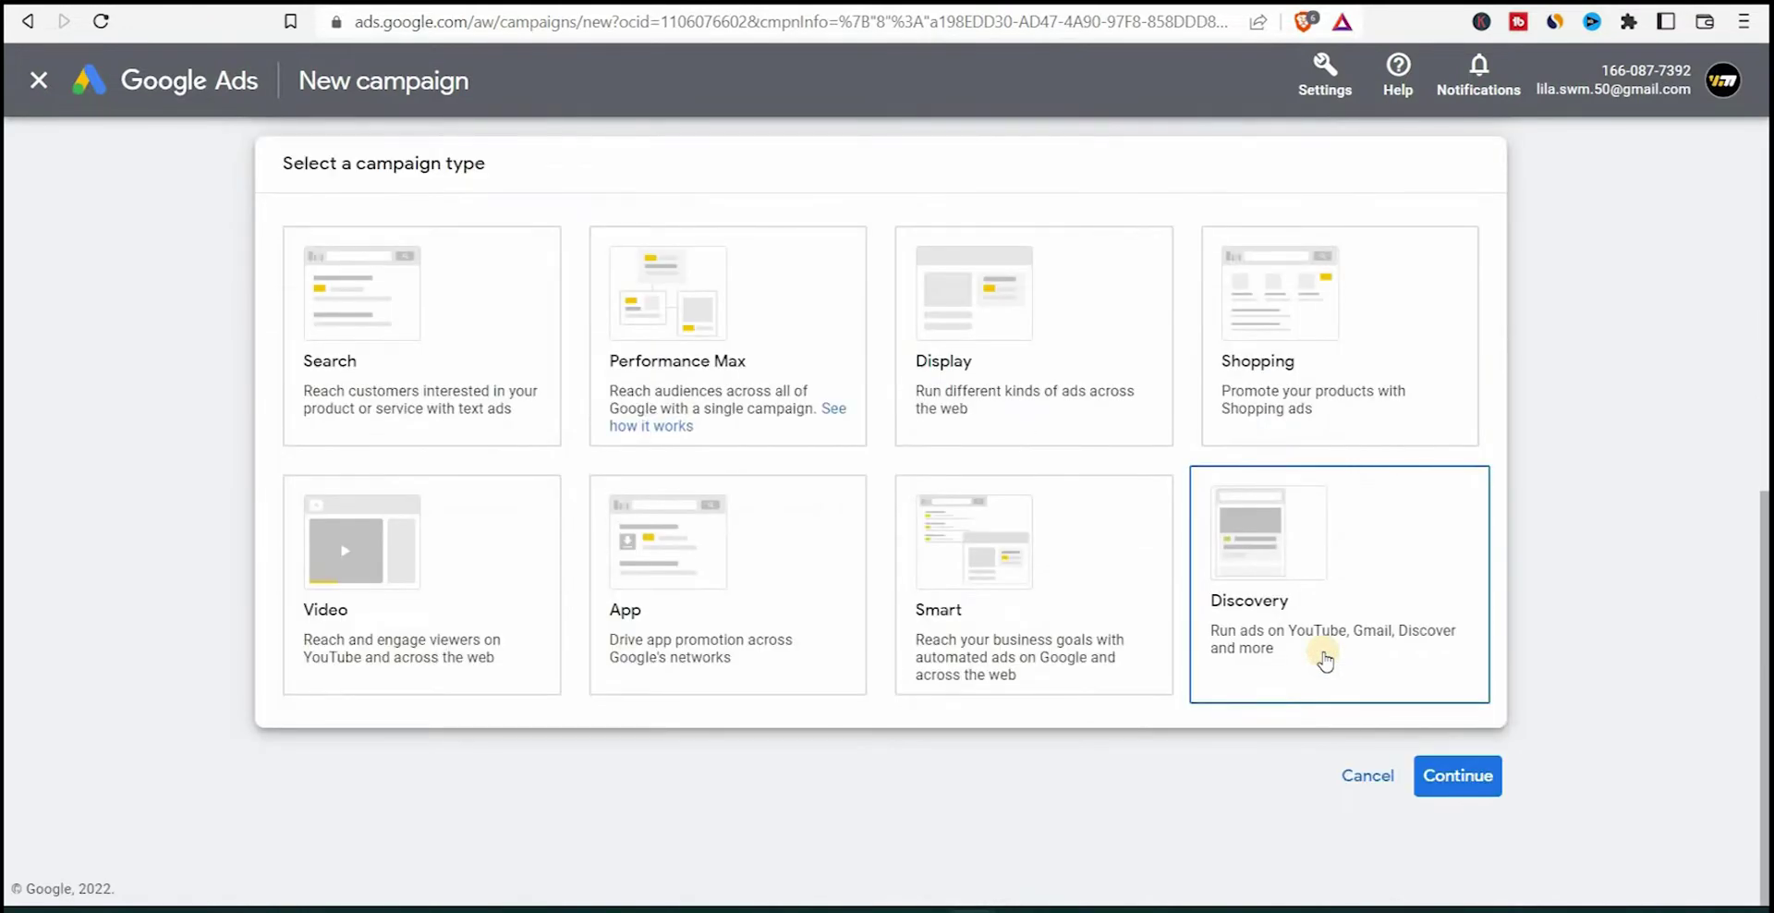
click(410, 571)
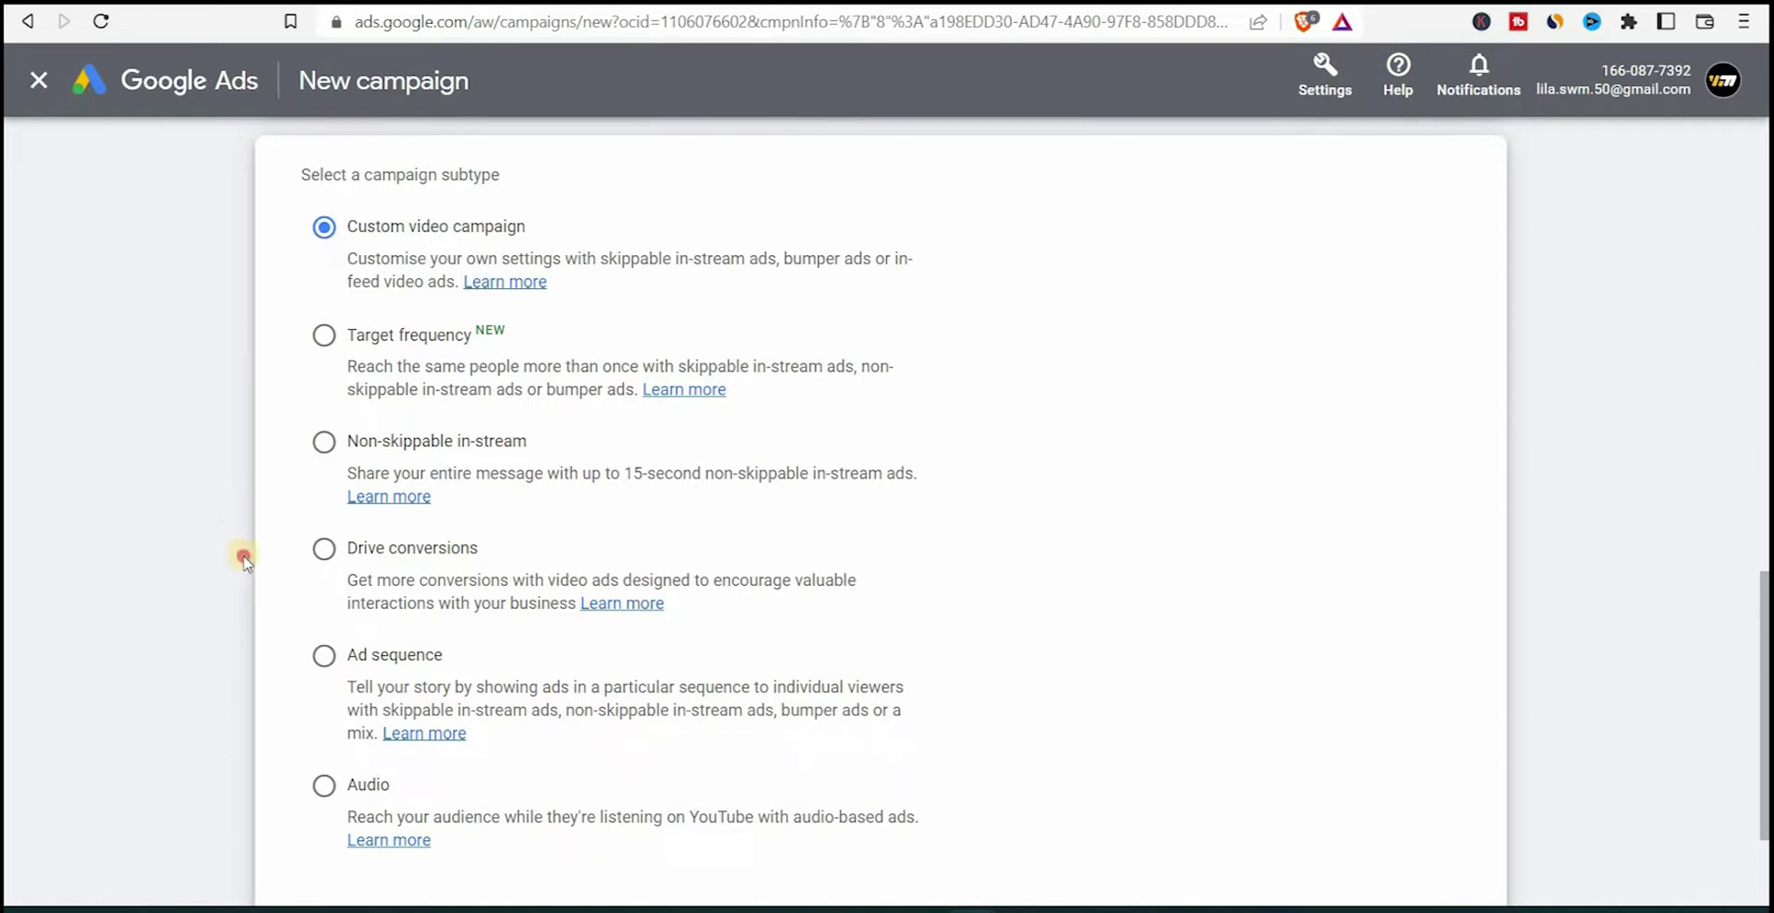
scroll(247, 563, down, 1)
scroll(242, 558, down, 2)
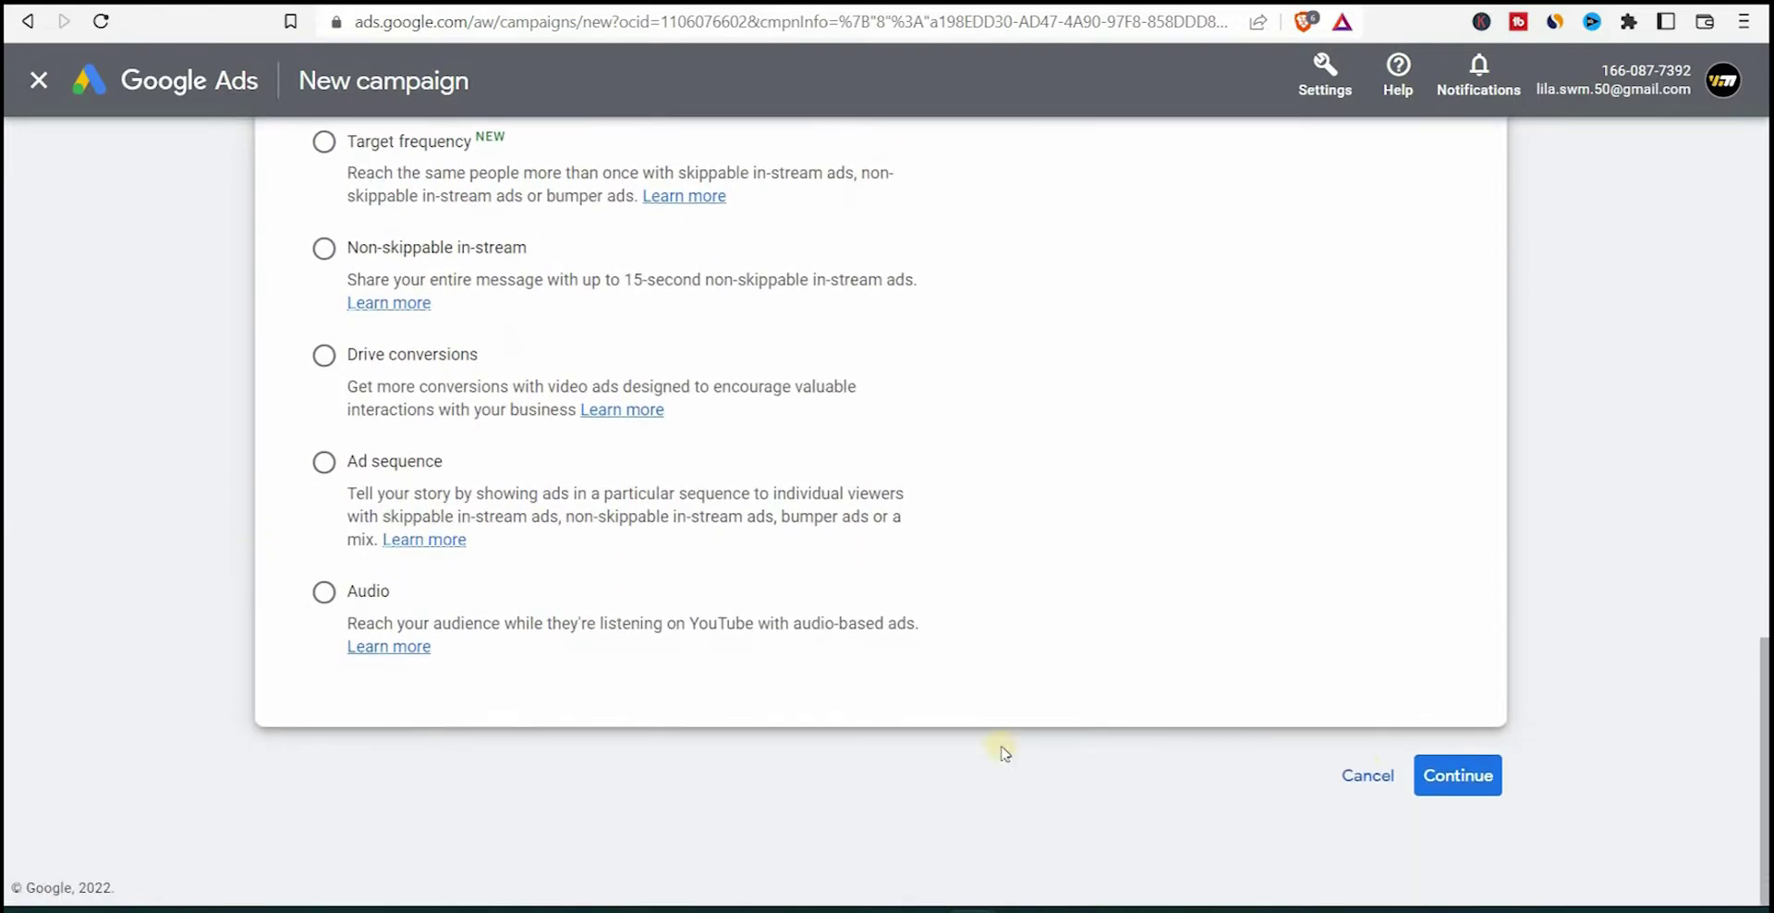
click(1451, 766)
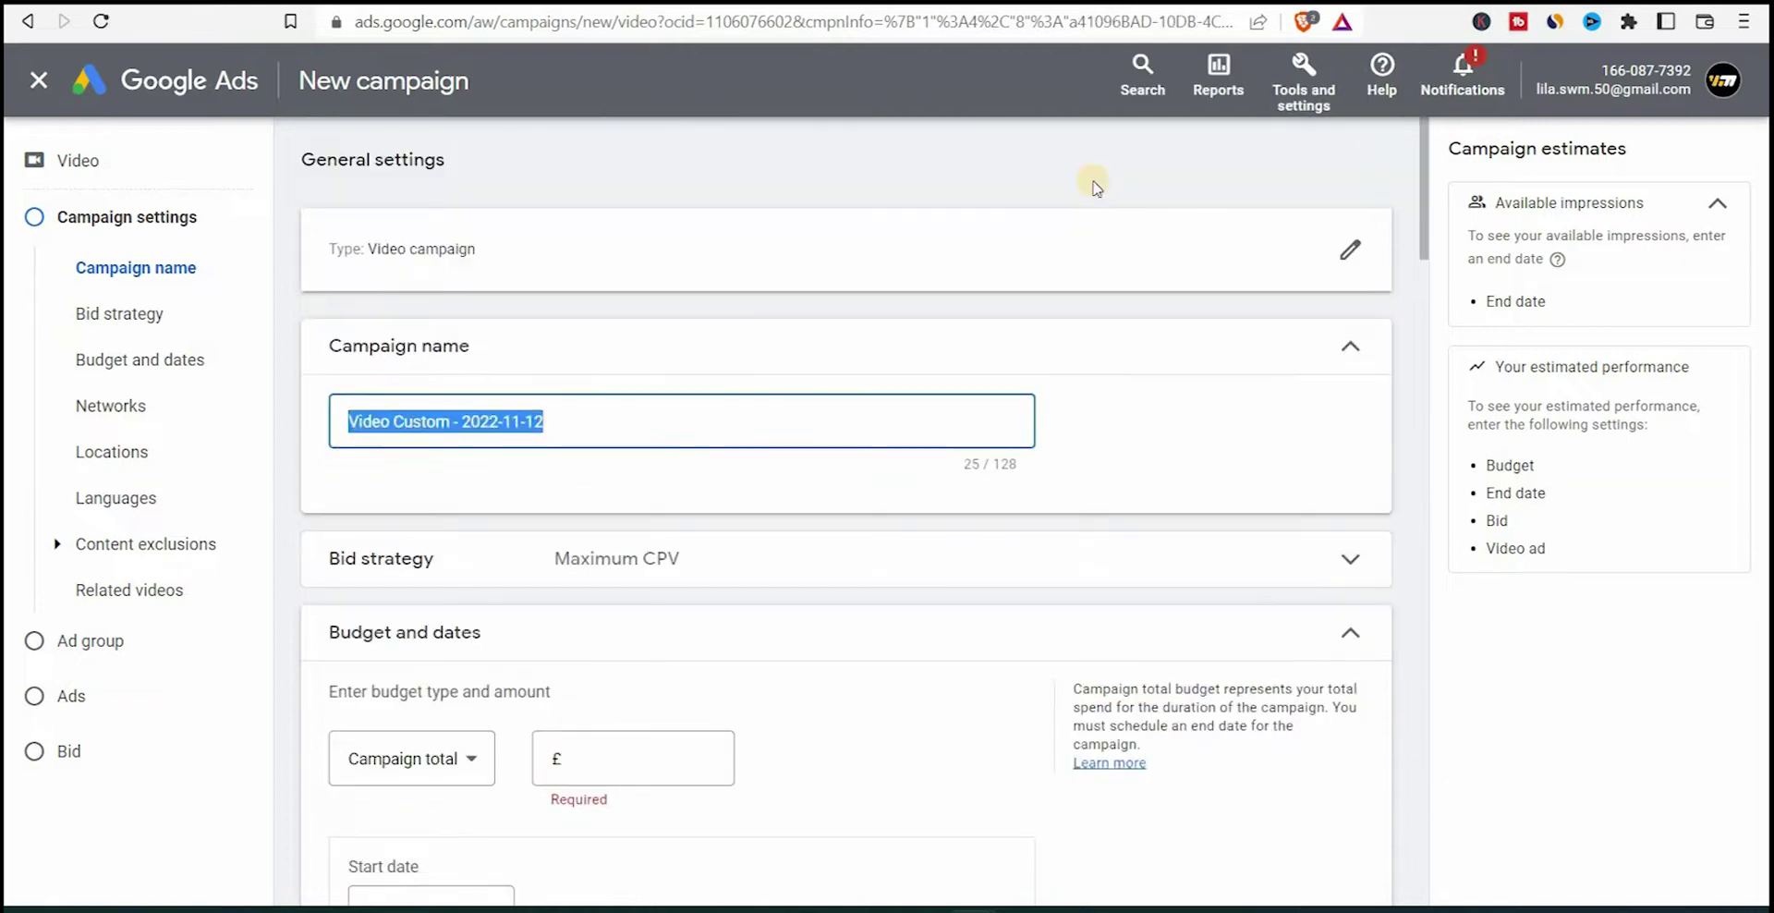
Step: Name the campaign 'Upwork Connects Video- Placements'
text(Upwo)
text(r)
key(BackSpace)
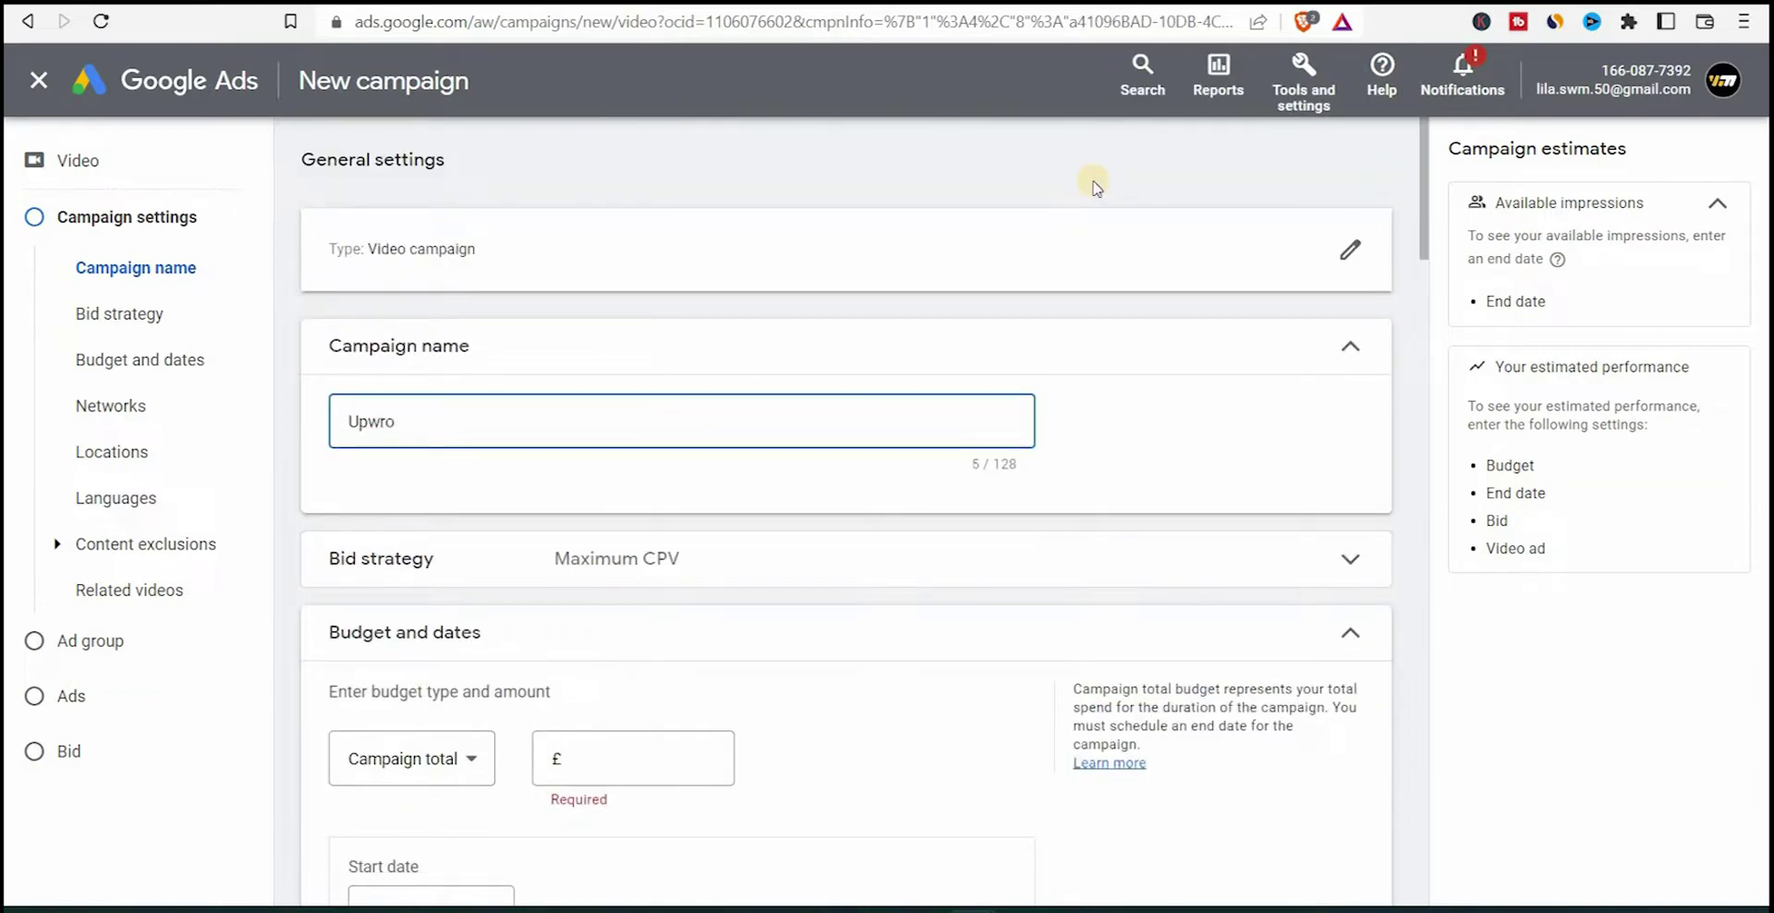
text(ork Connects Video- )
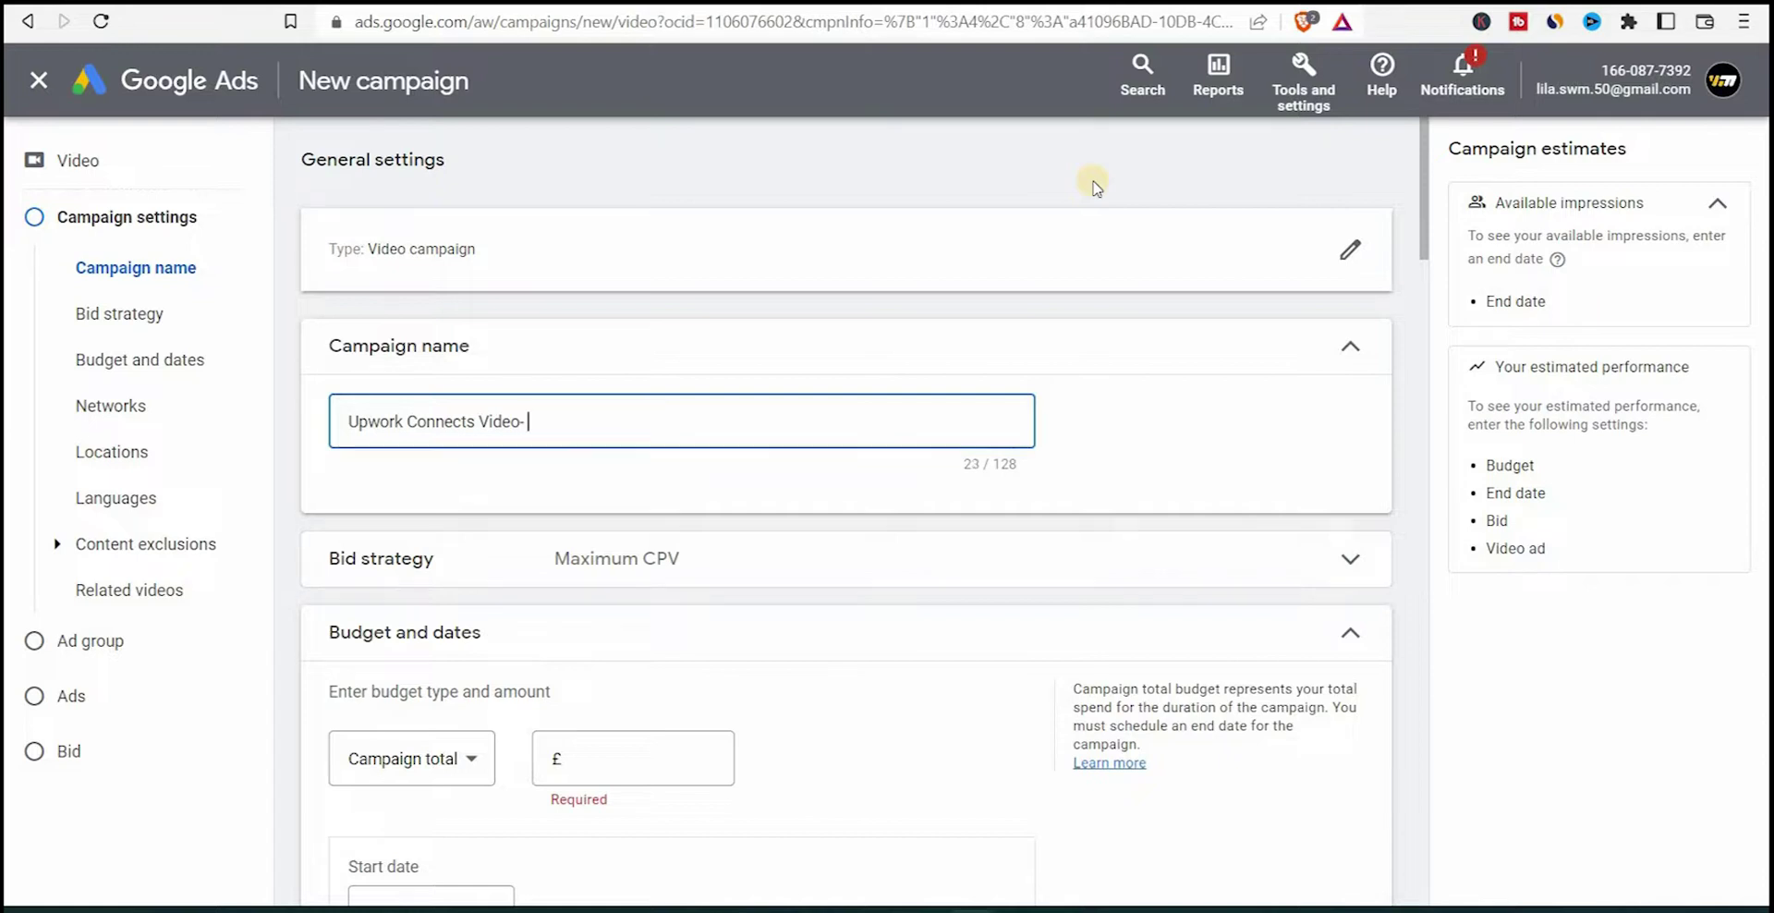
text(Placements)
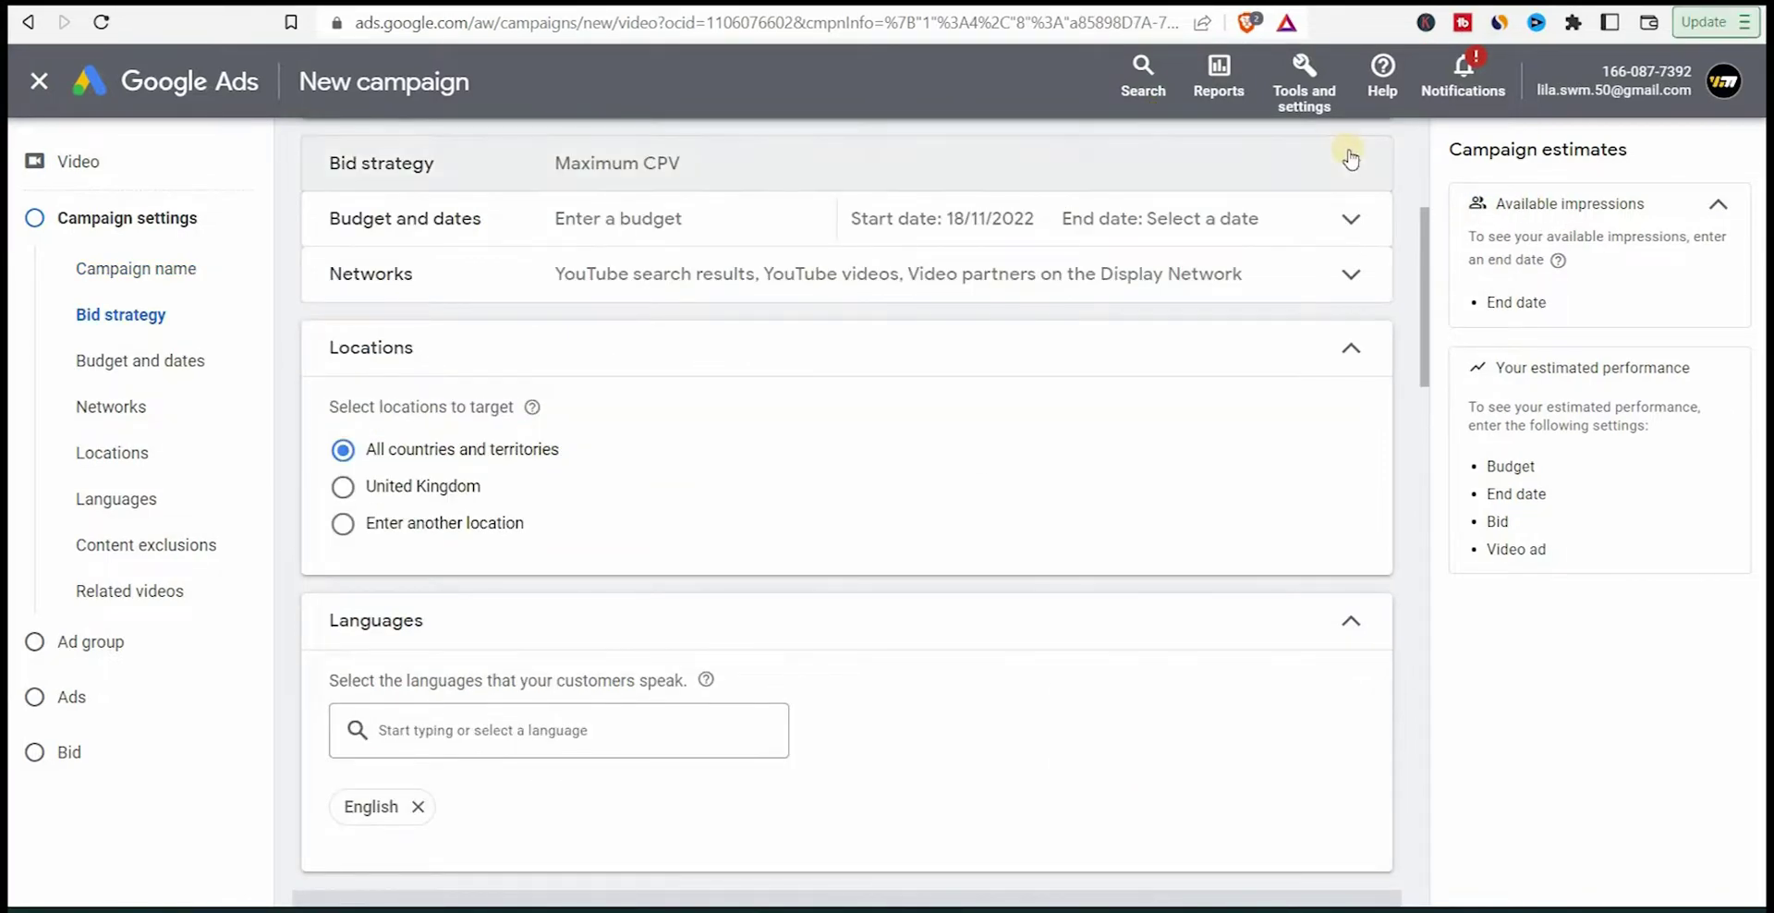
Step: Set the bid strategy back to Maximum CPV after briefly trying Target CPM
click(1351, 159)
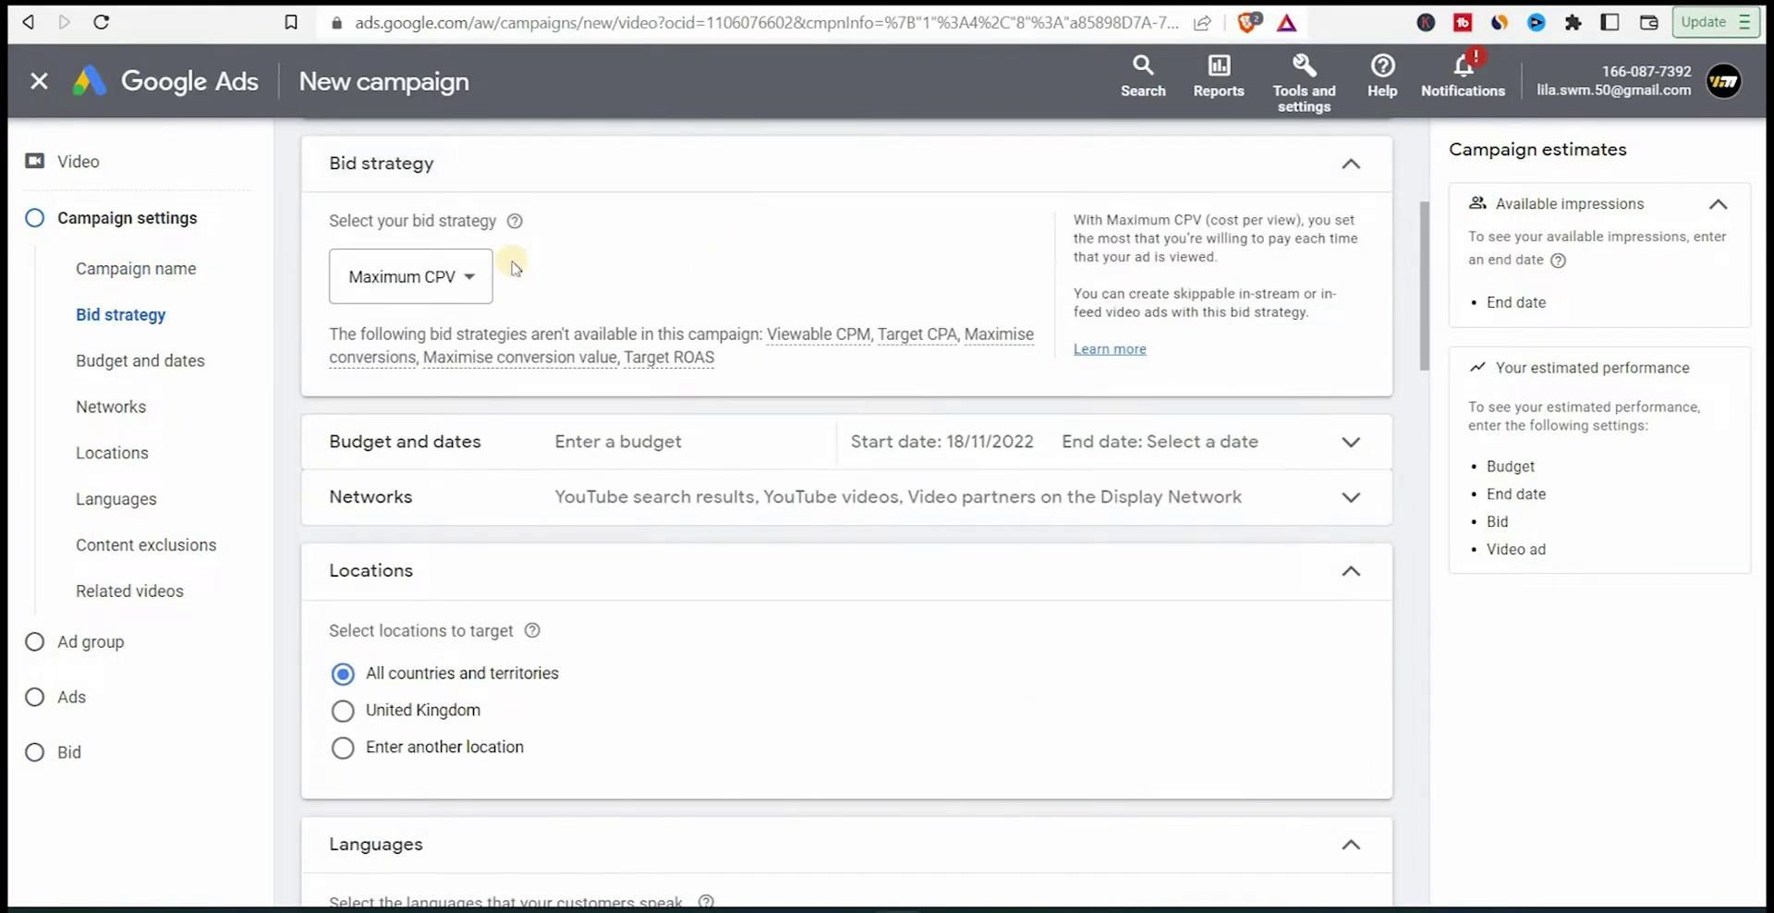
click(473, 277)
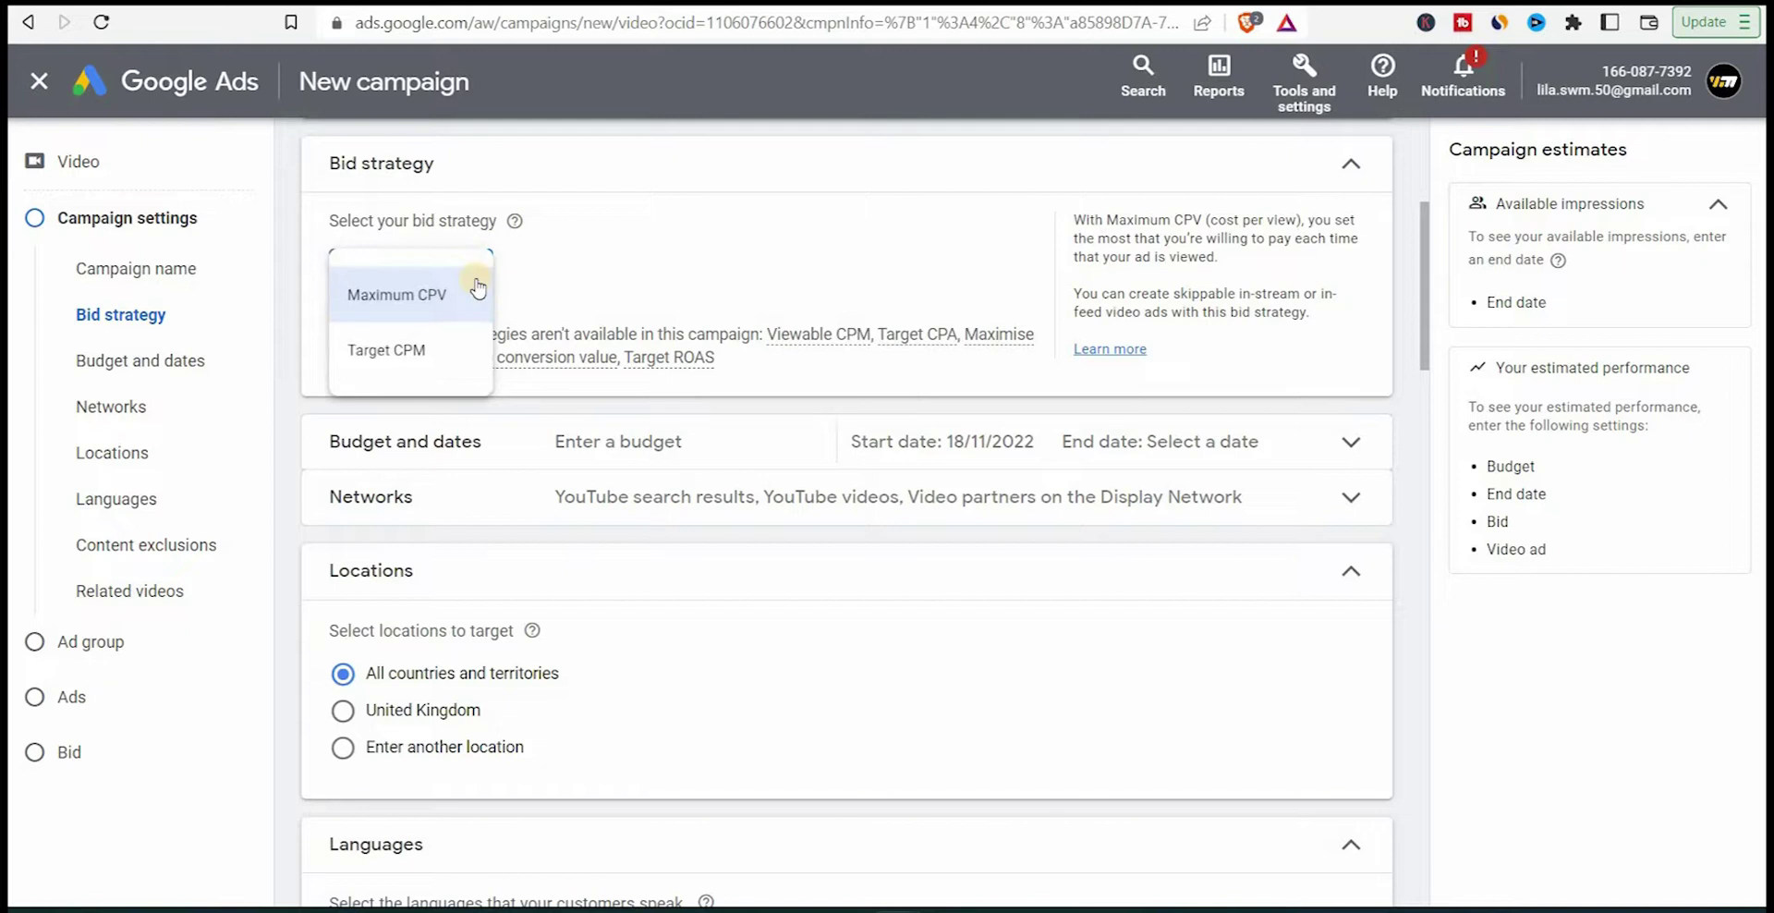
click(463, 347)
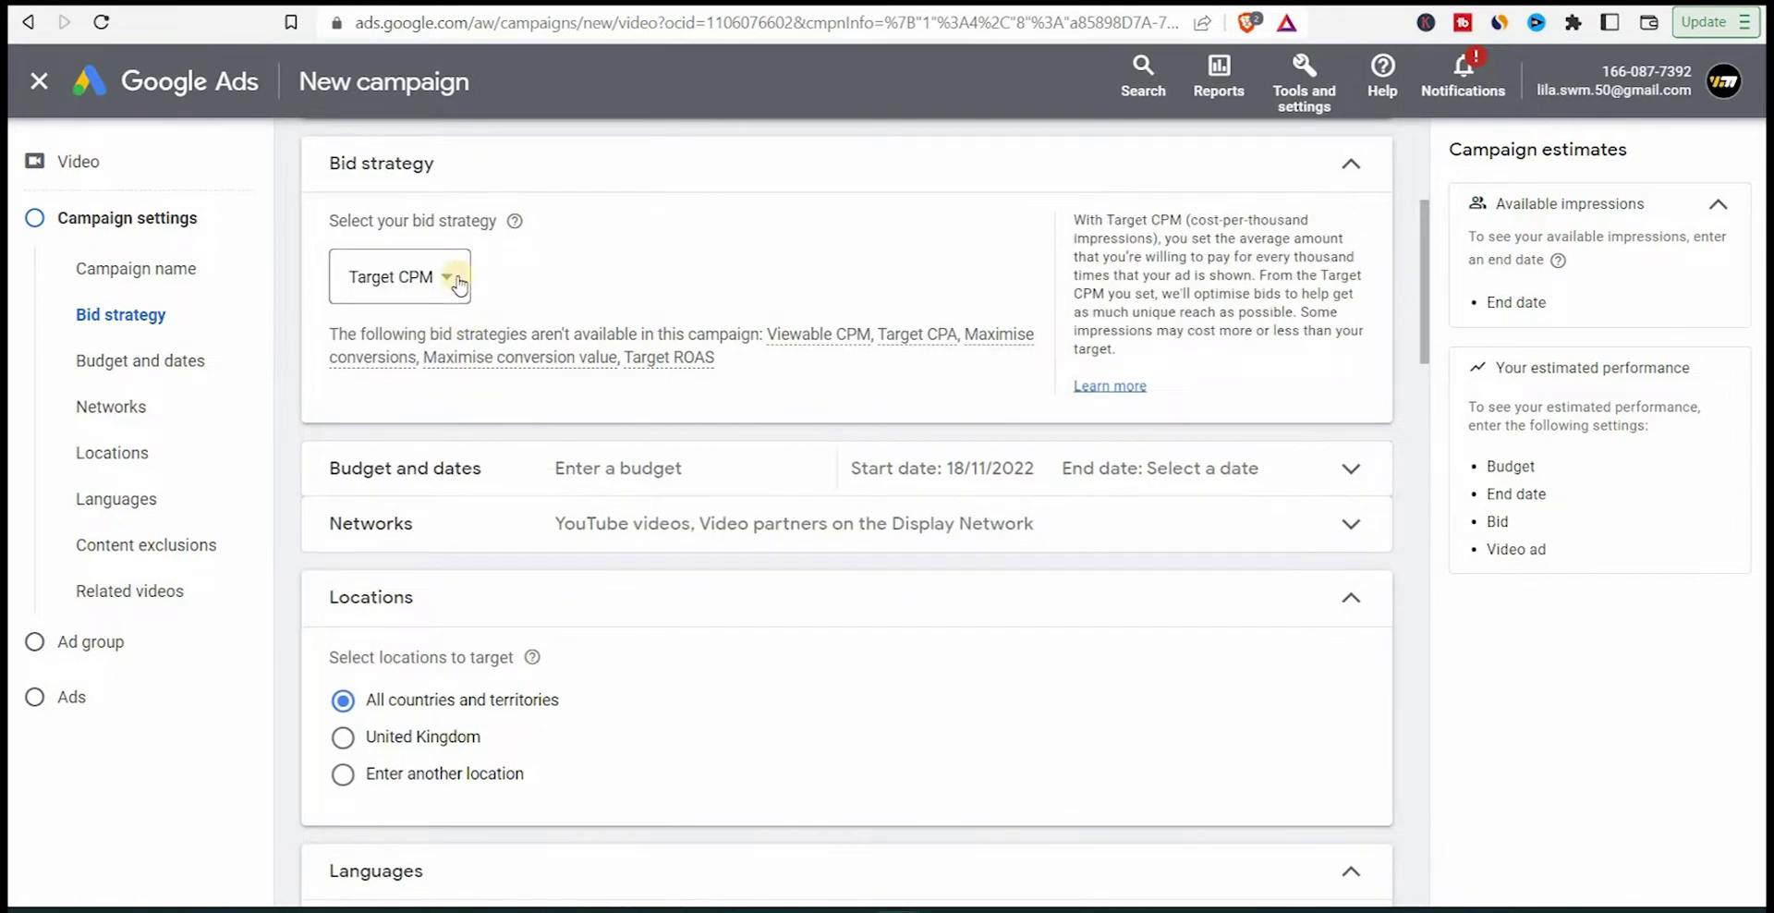
click(457, 281)
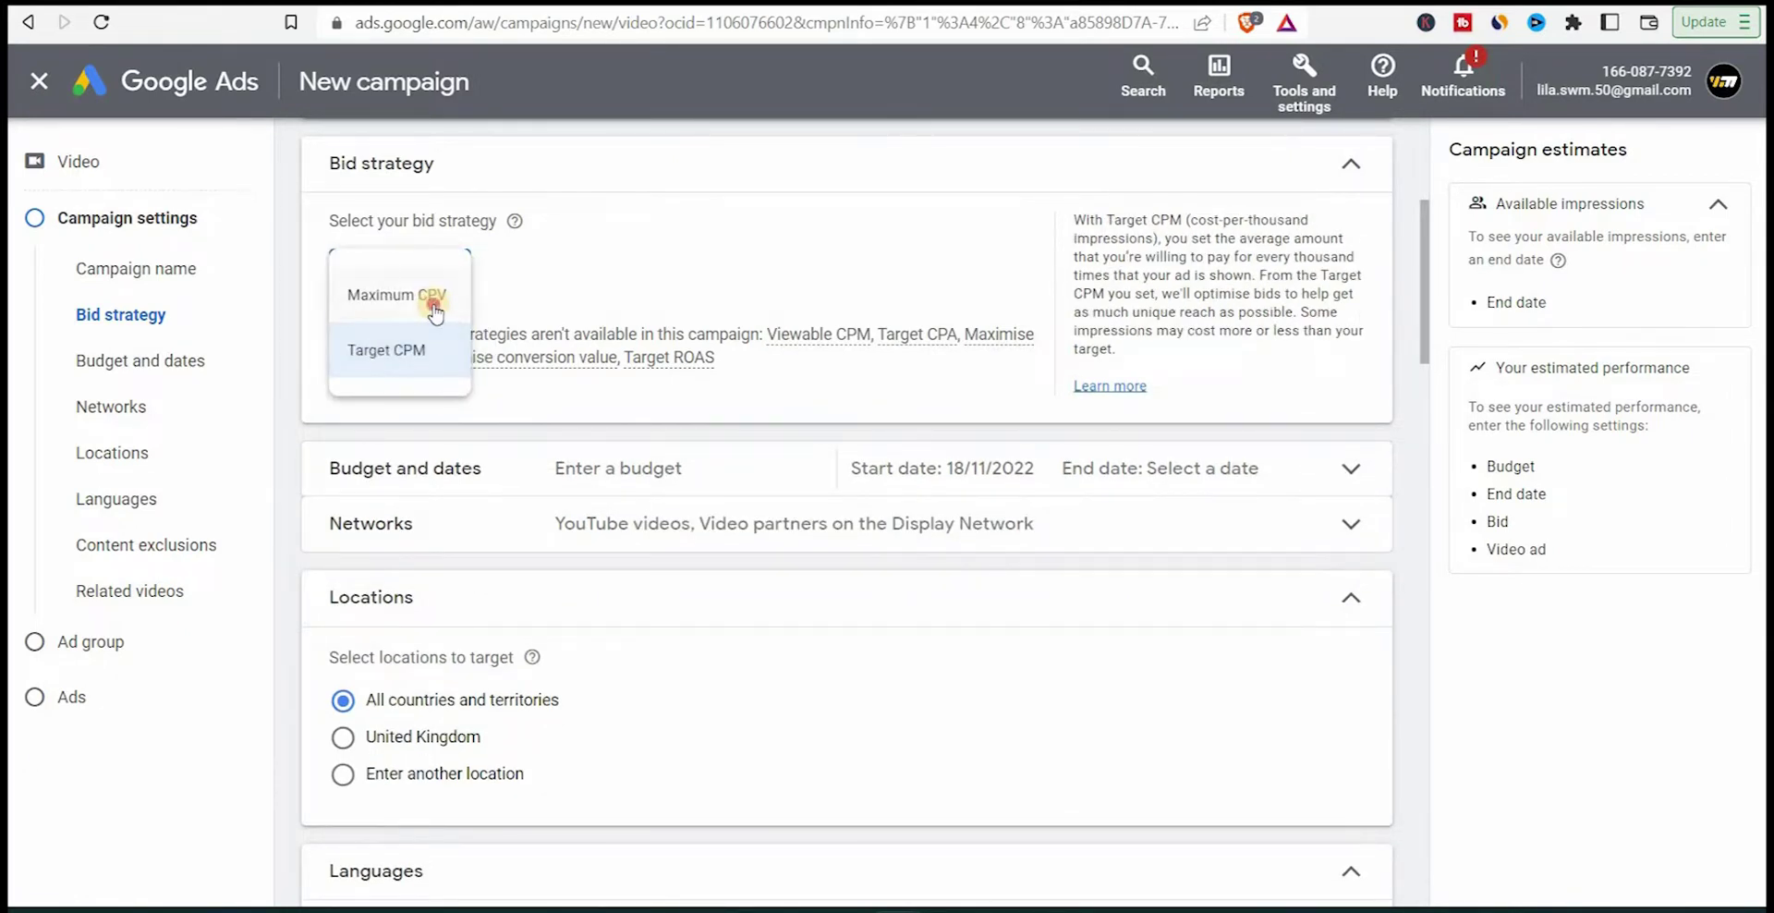
click(435, 313)
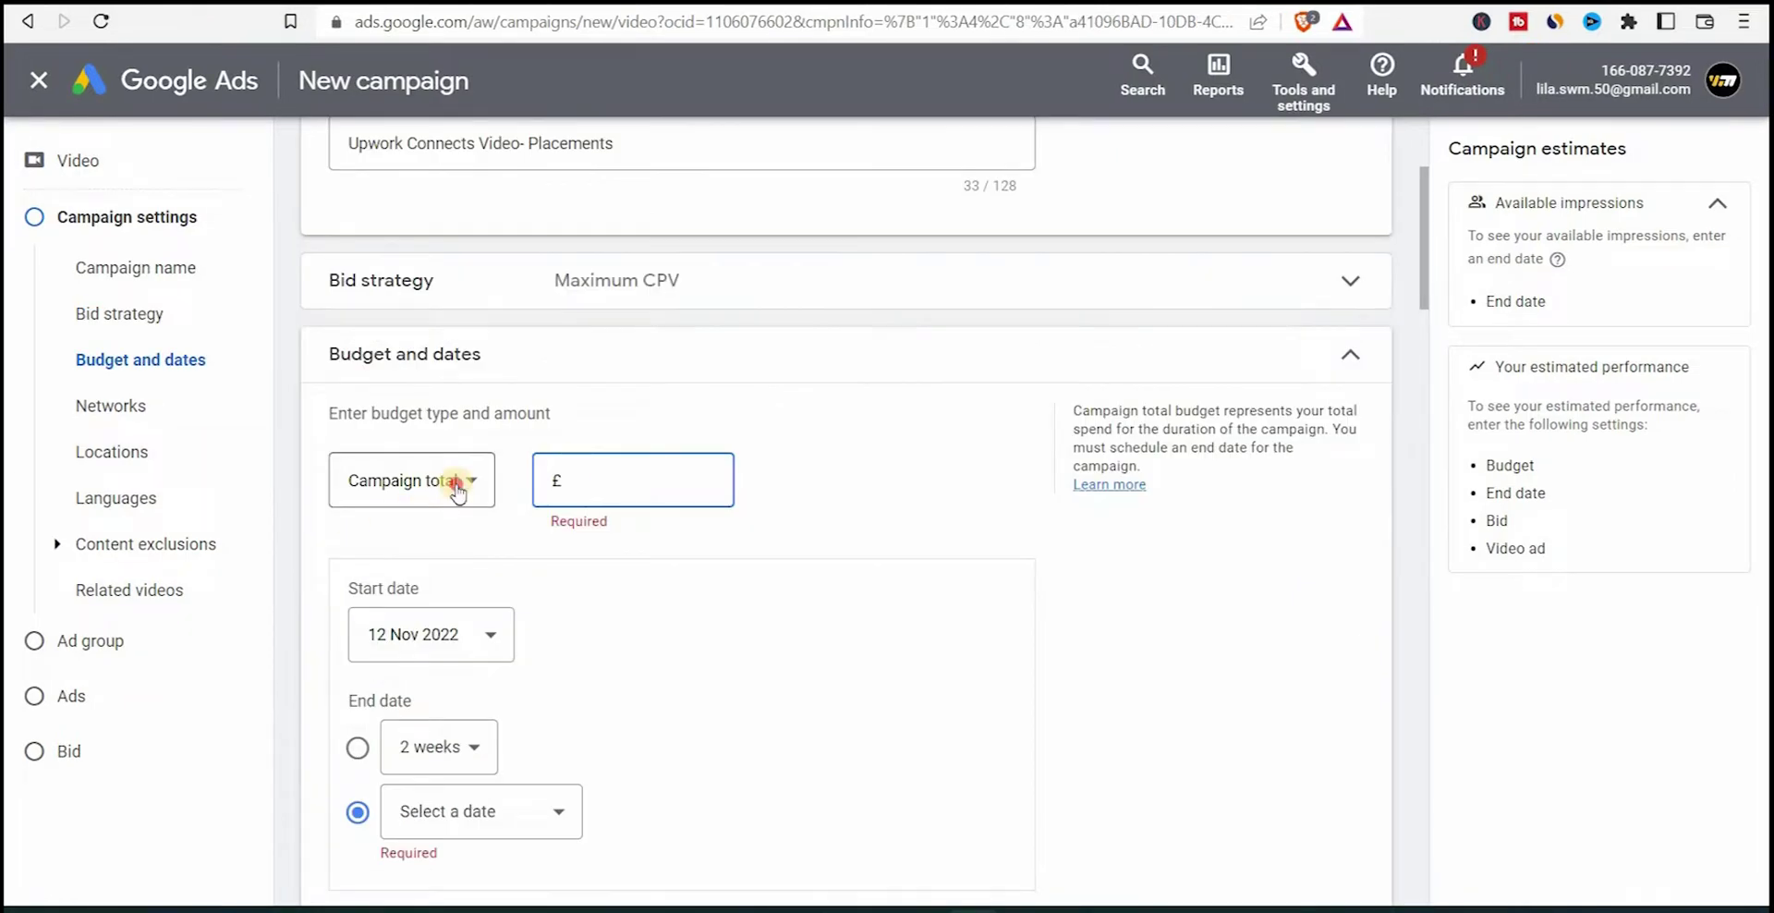
Step: Give the campaign a £8.50 daily budget
click(429, 497)
click(423, 511)
click(586, 487)
text(8.50)
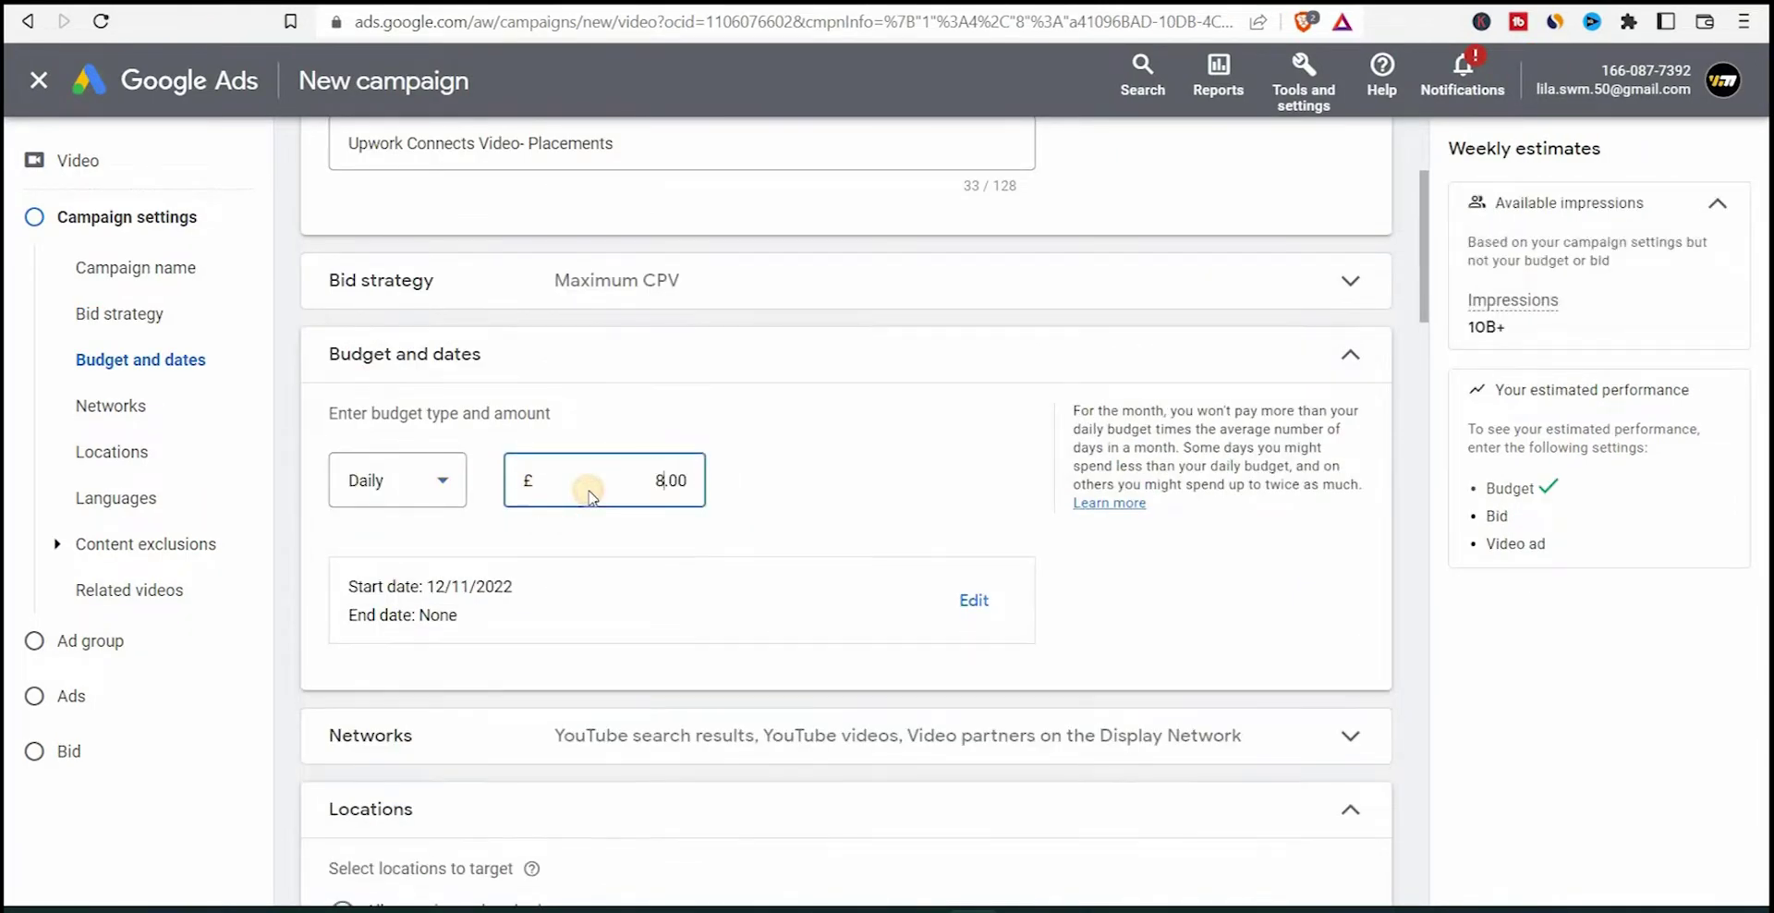
click(784, 508)
Step: Set the campaign end date to 16 Nov 2022
click(974, 599)
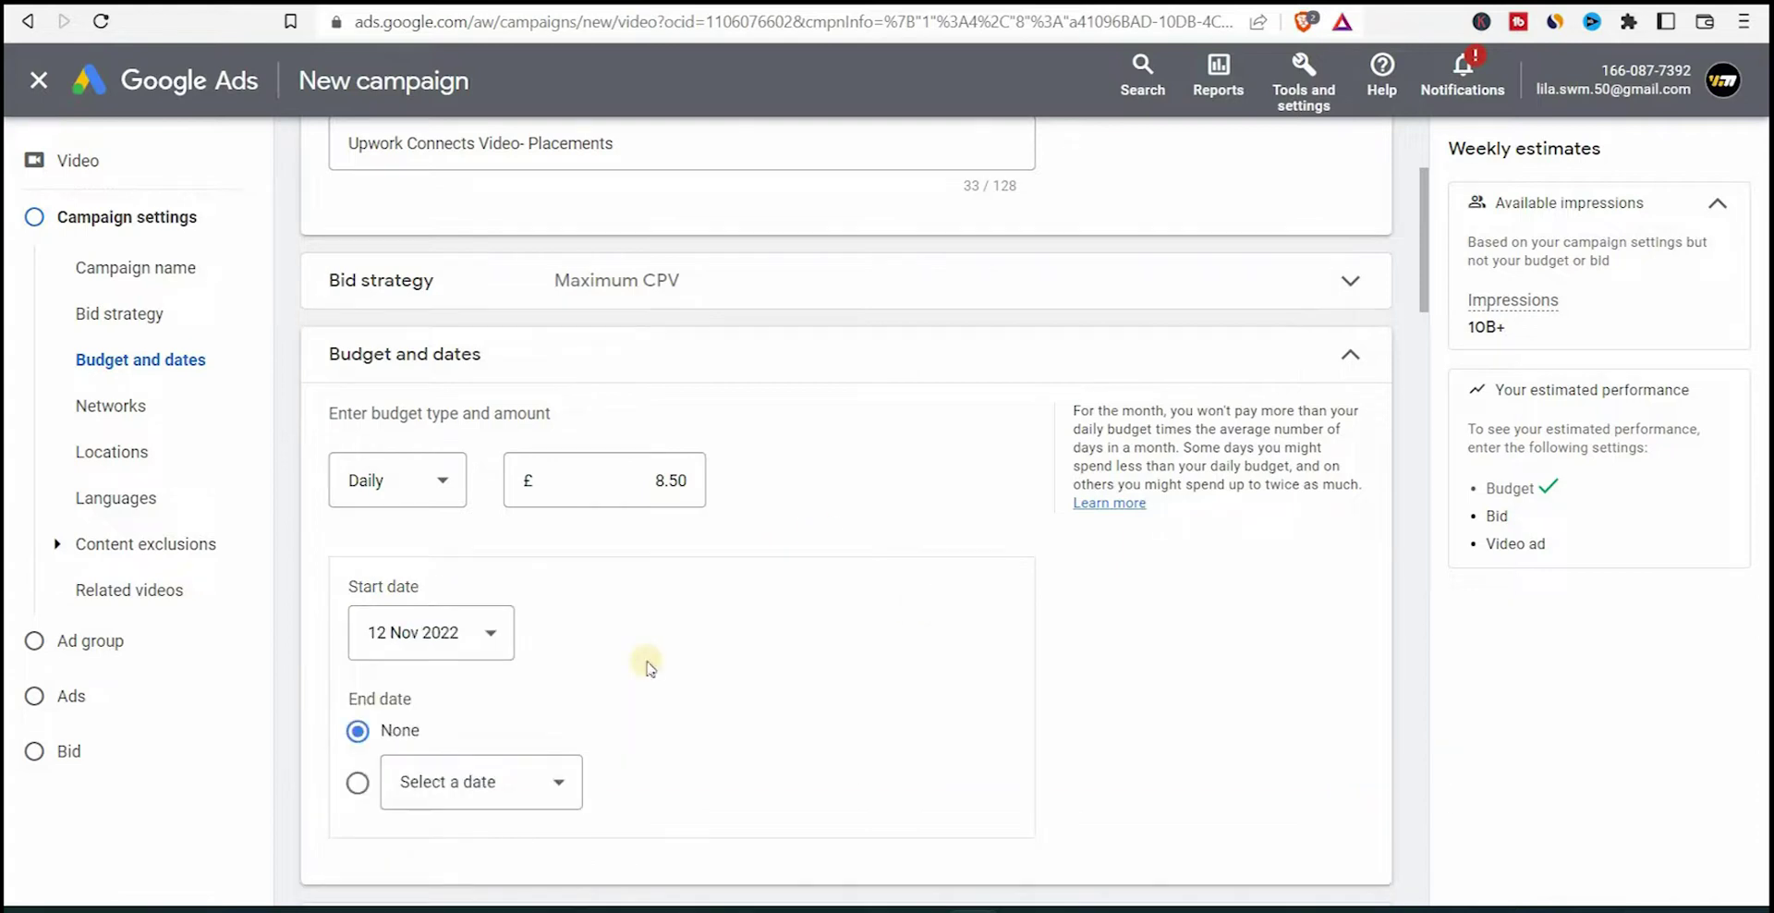
click(445, 779)
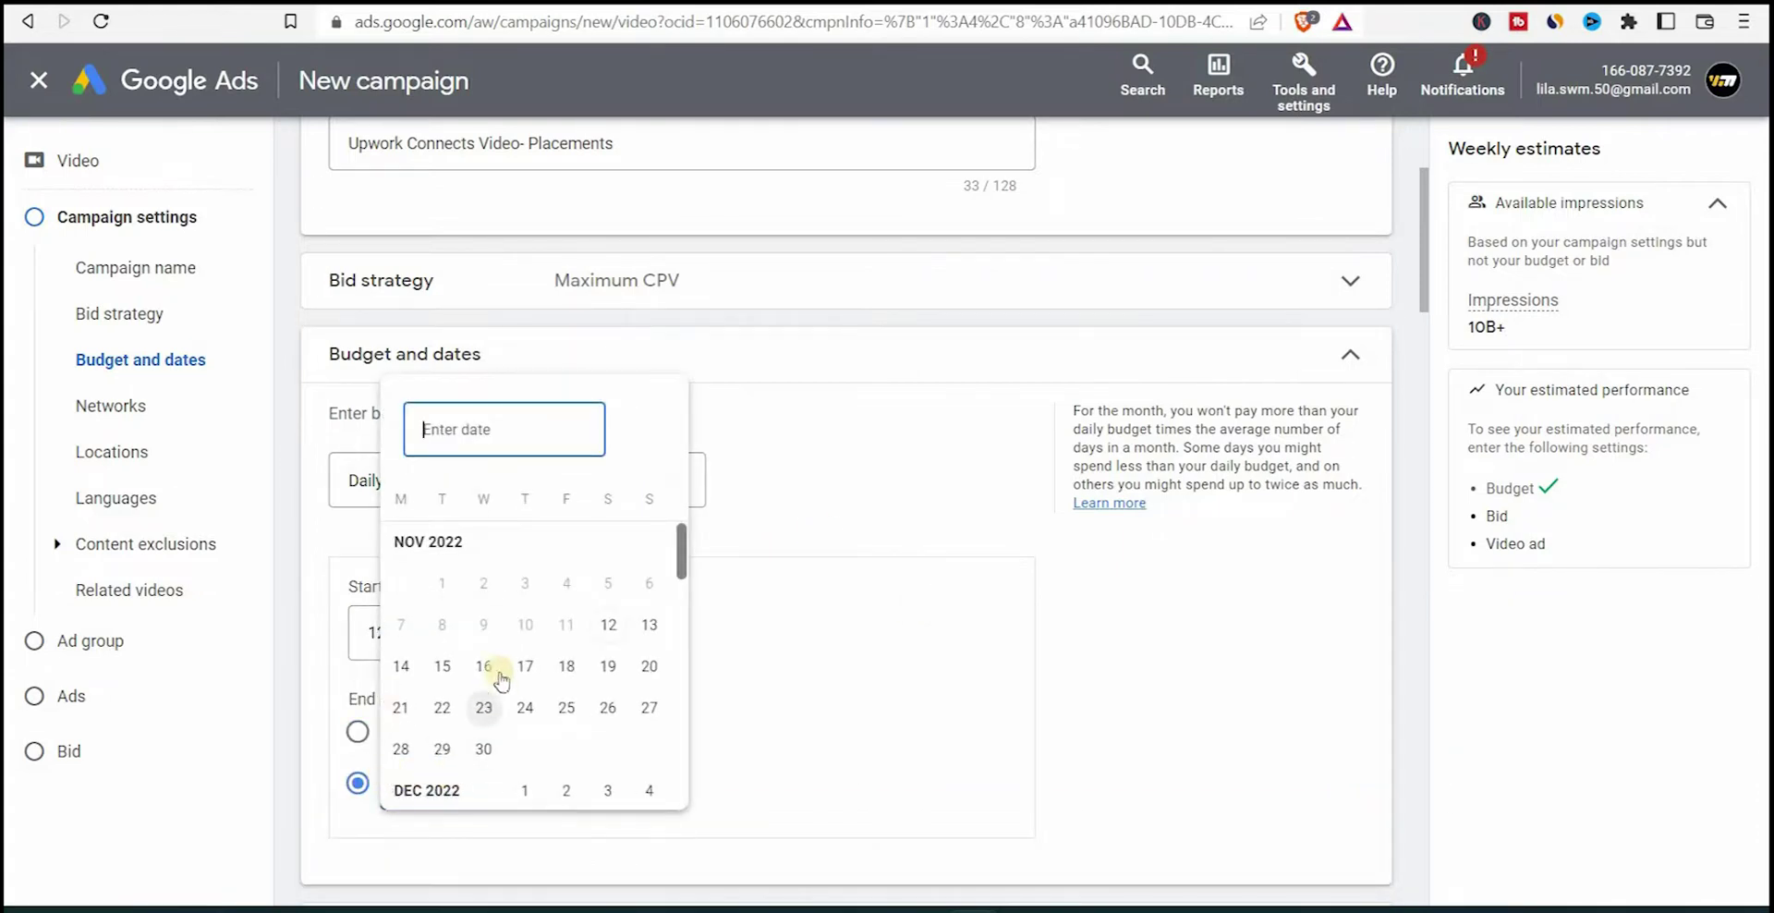
click(496, 675)
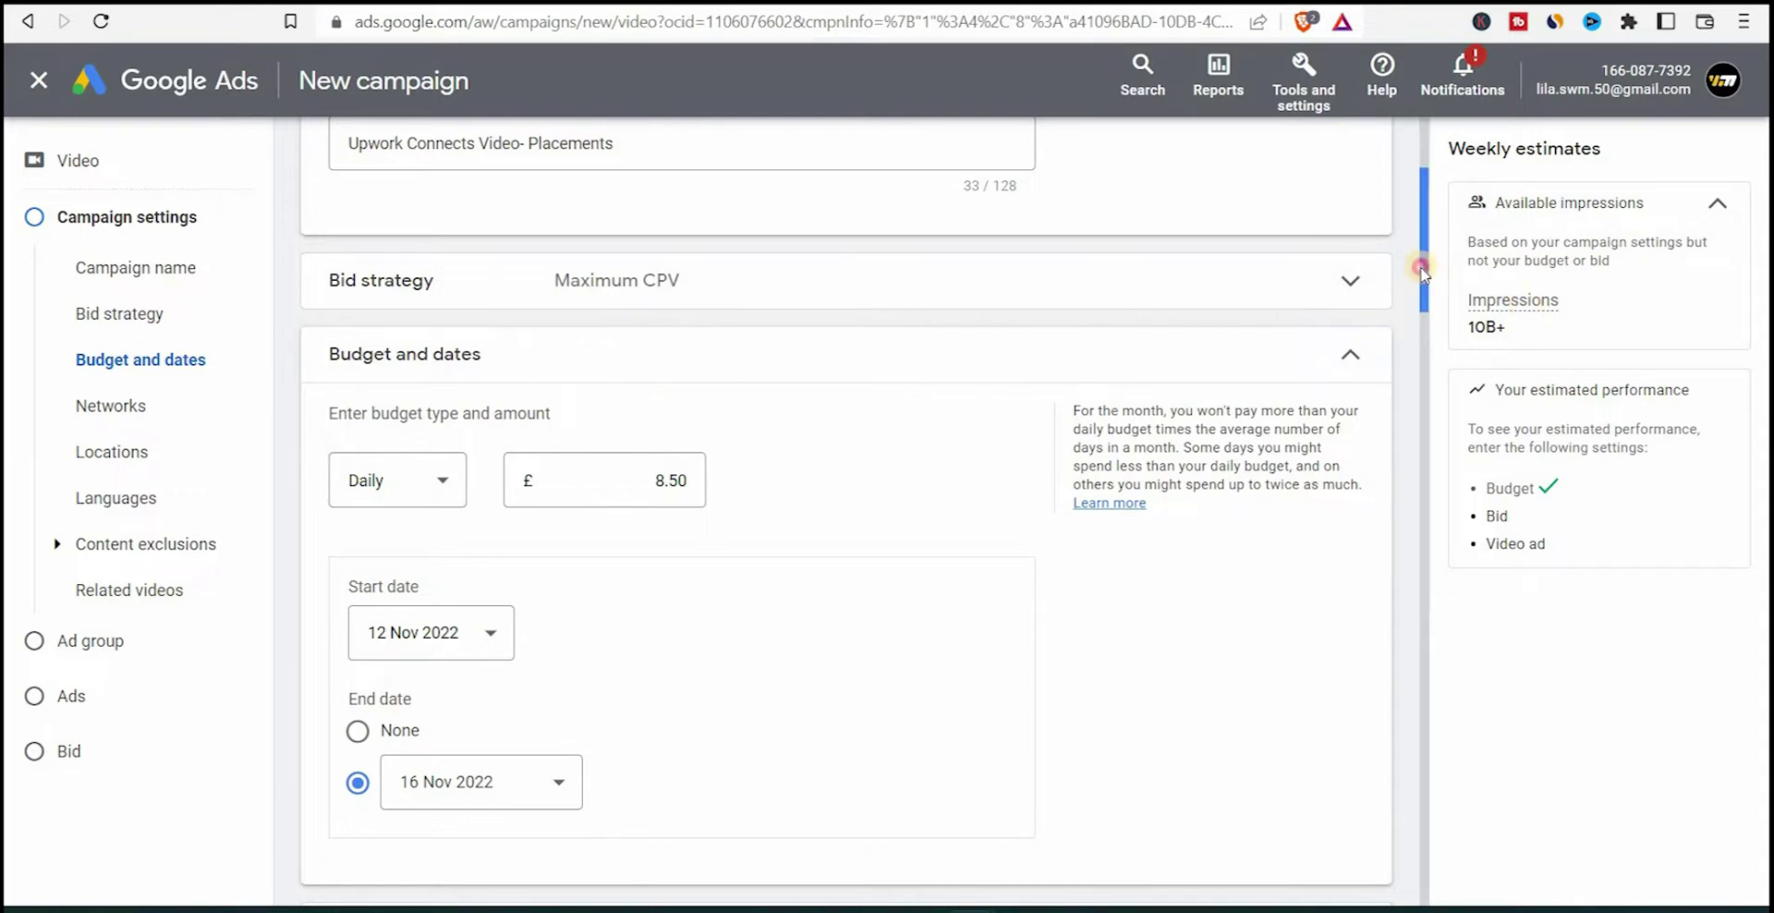
drag(1423, 274, 1426, 458)
click(1348, 189)
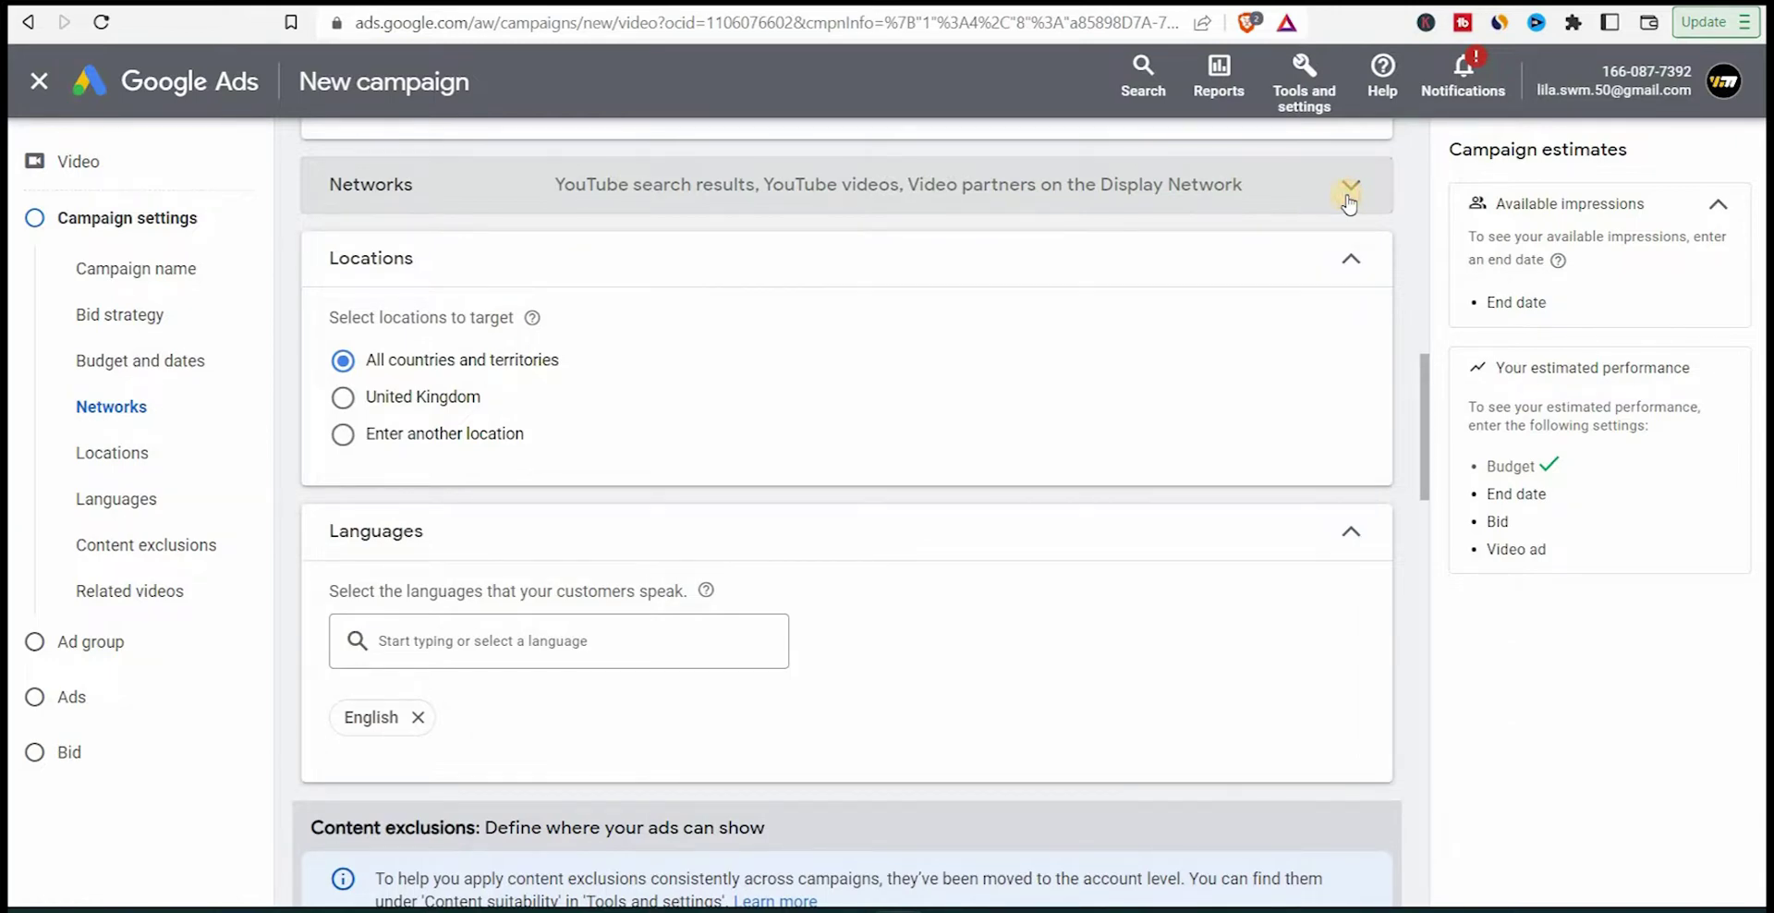
Step: Exclude Video partners on the Display Network from the campaign's networks
click(1348, 193)
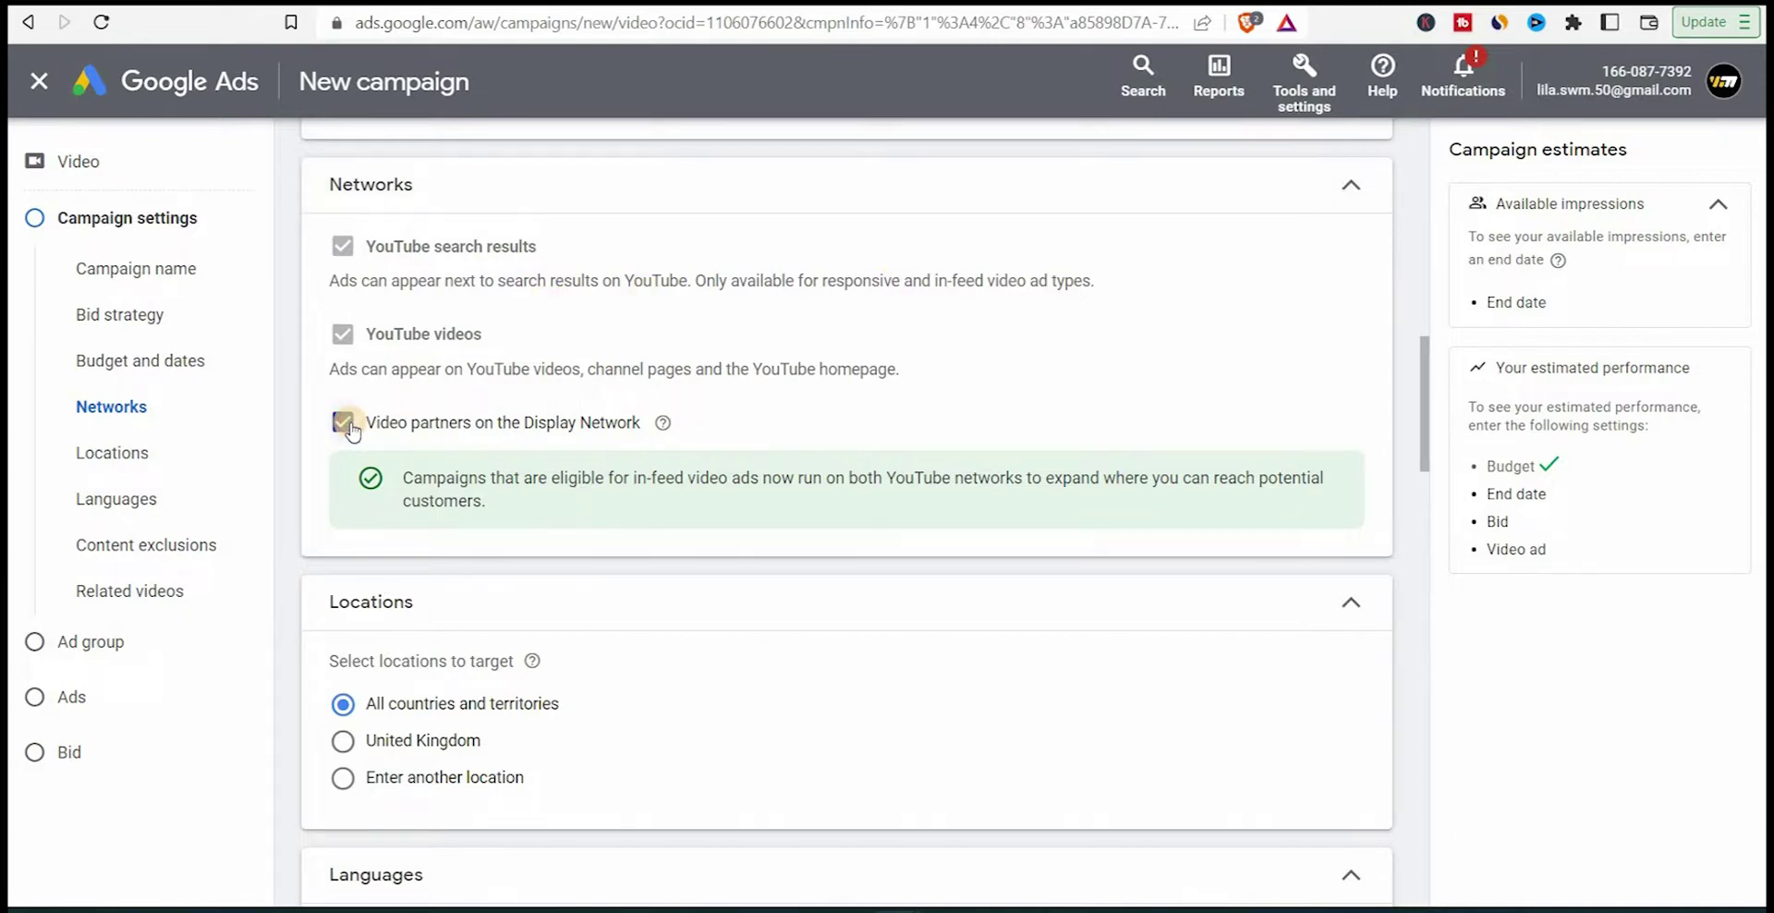
click(343, 423)
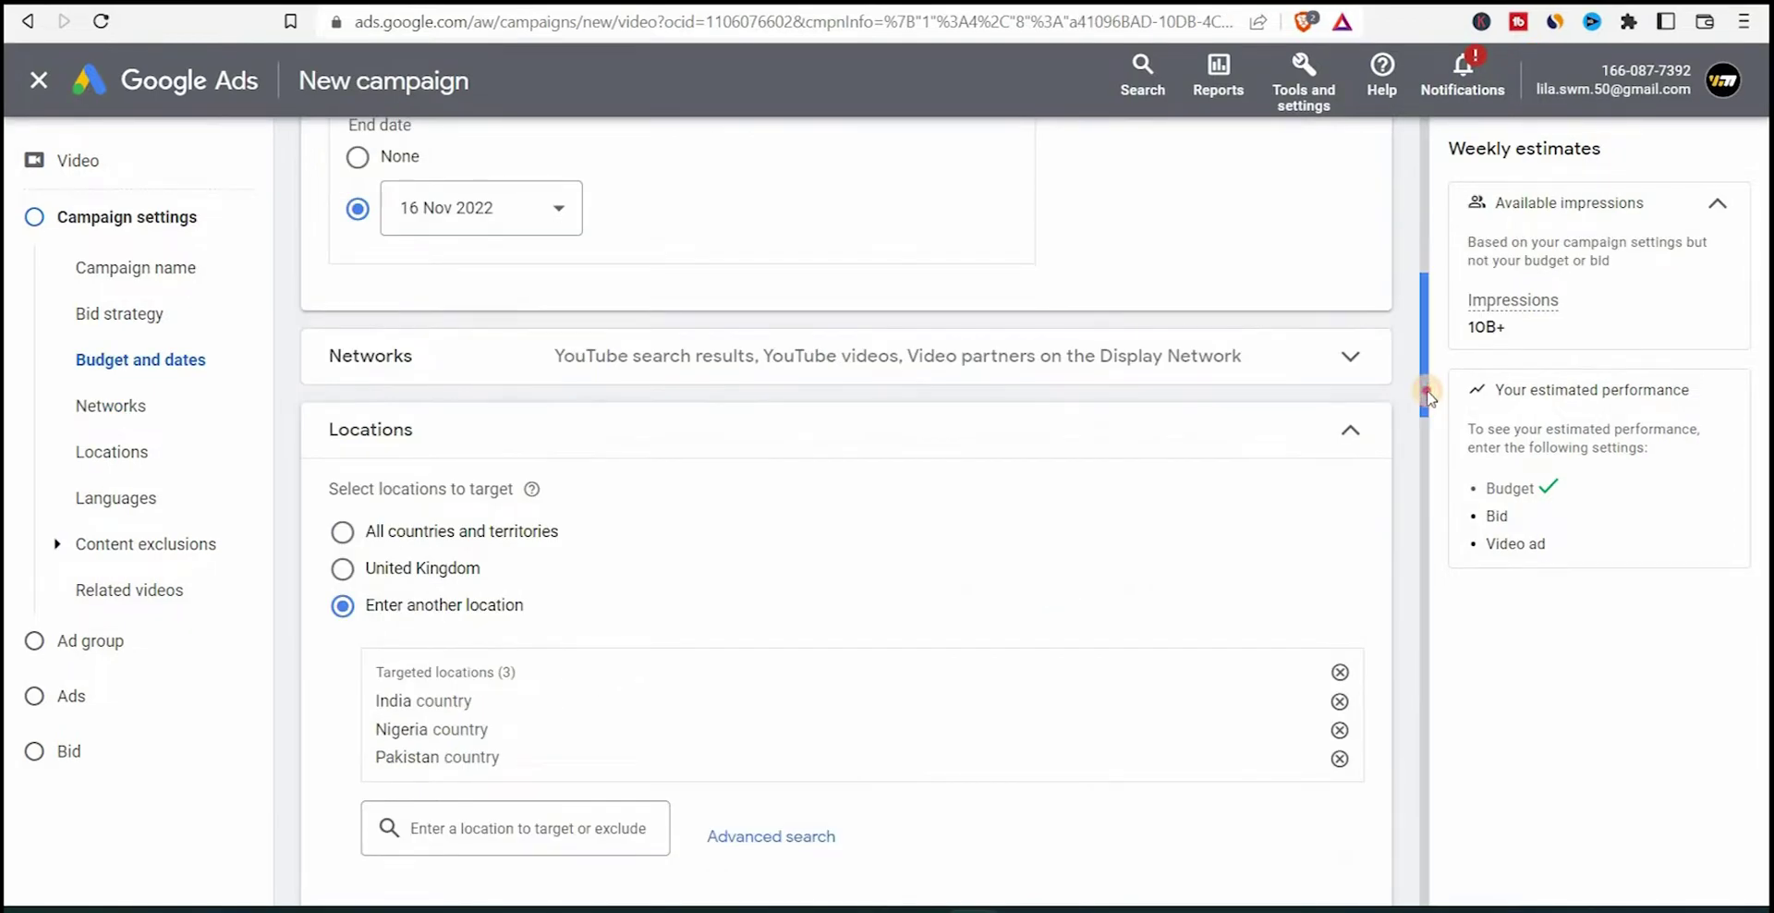
drag(1424, 396, 1422, 440)
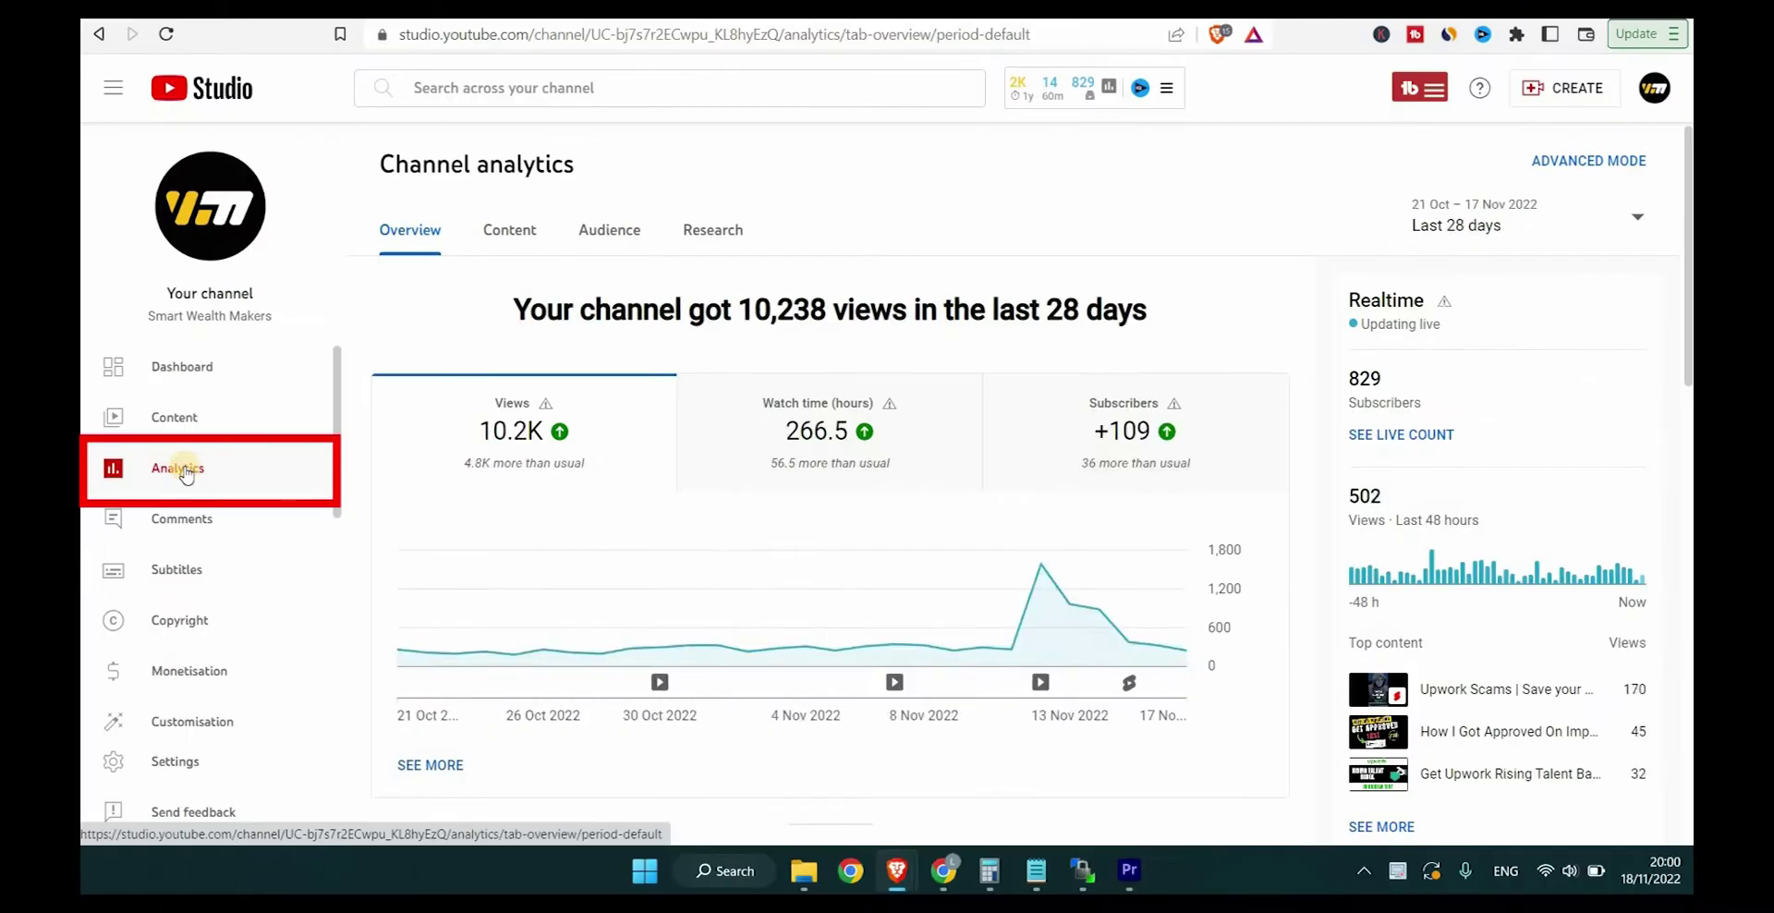
Step: Open Channel analytics' Audience tab to view videos growing the audience and top geographies
click(614, 233)
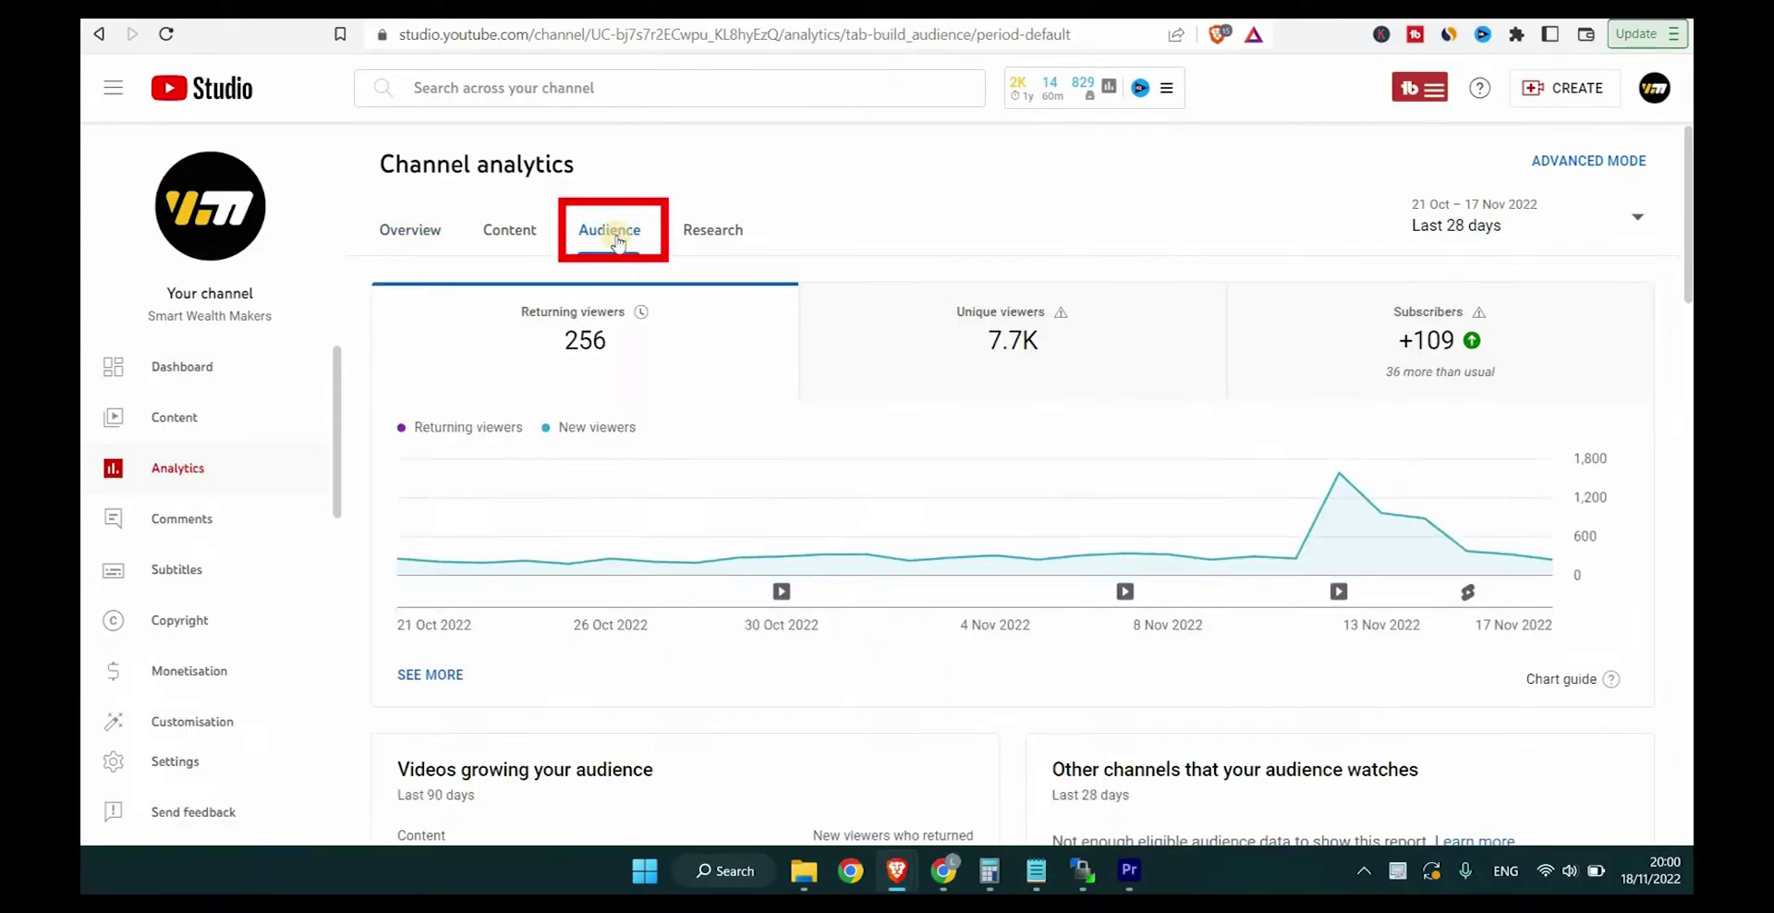
scroll(1686, 235, down, 4)
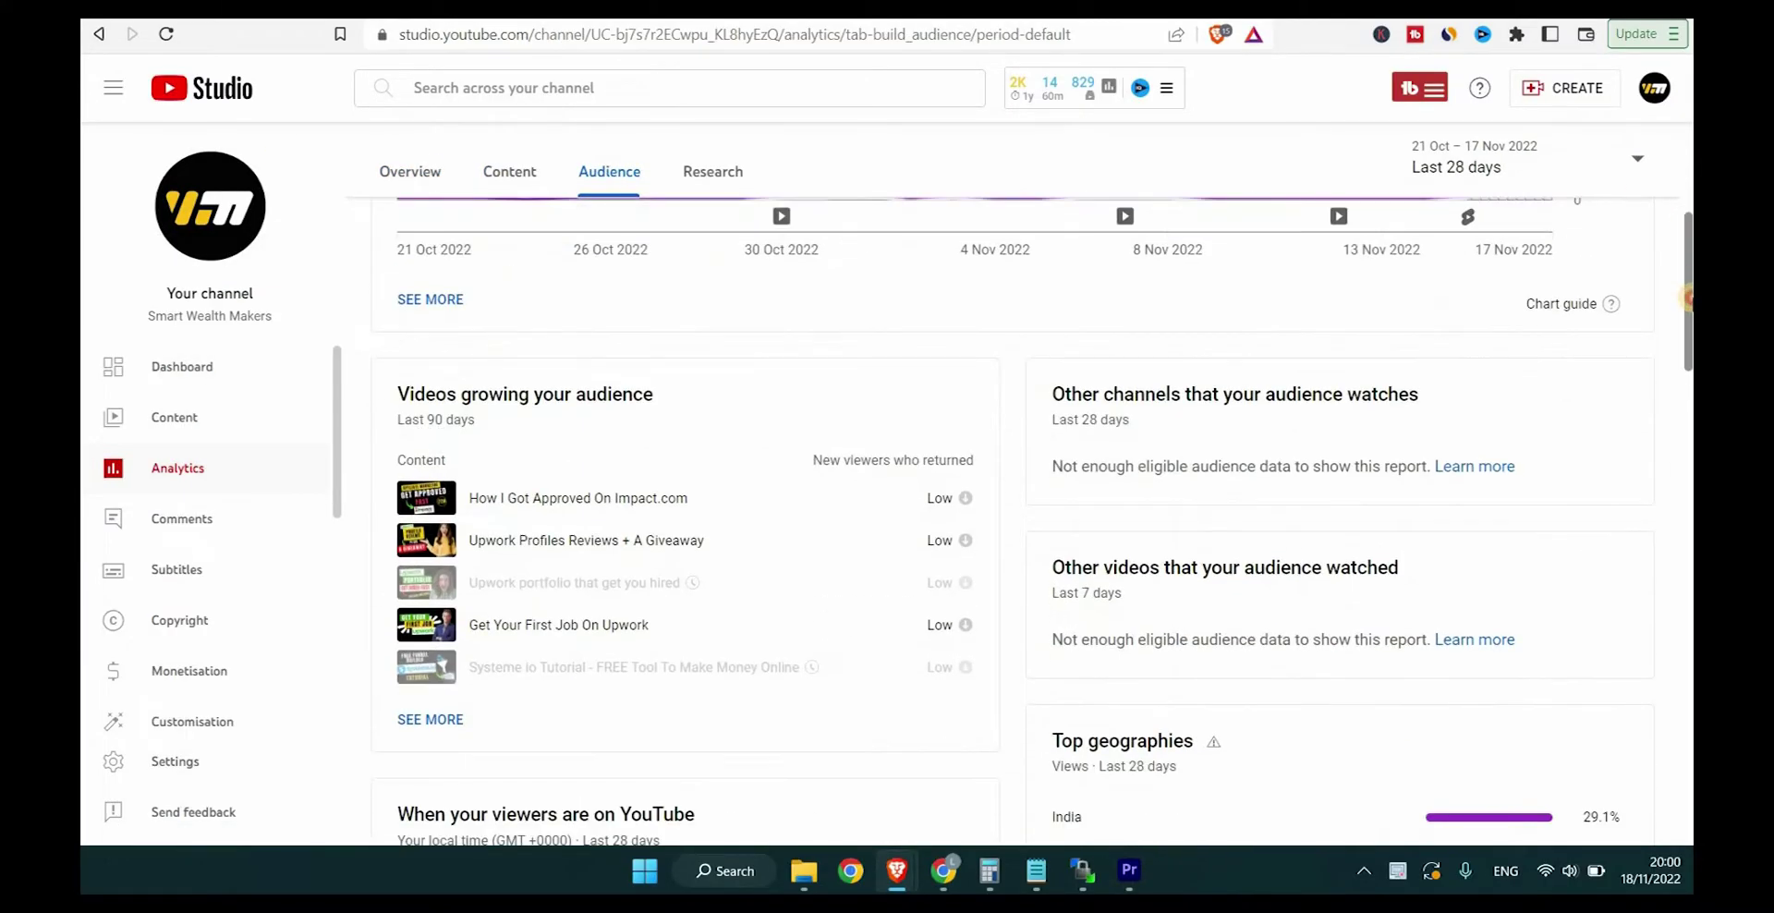
scroll(1686, 305, down, 1)
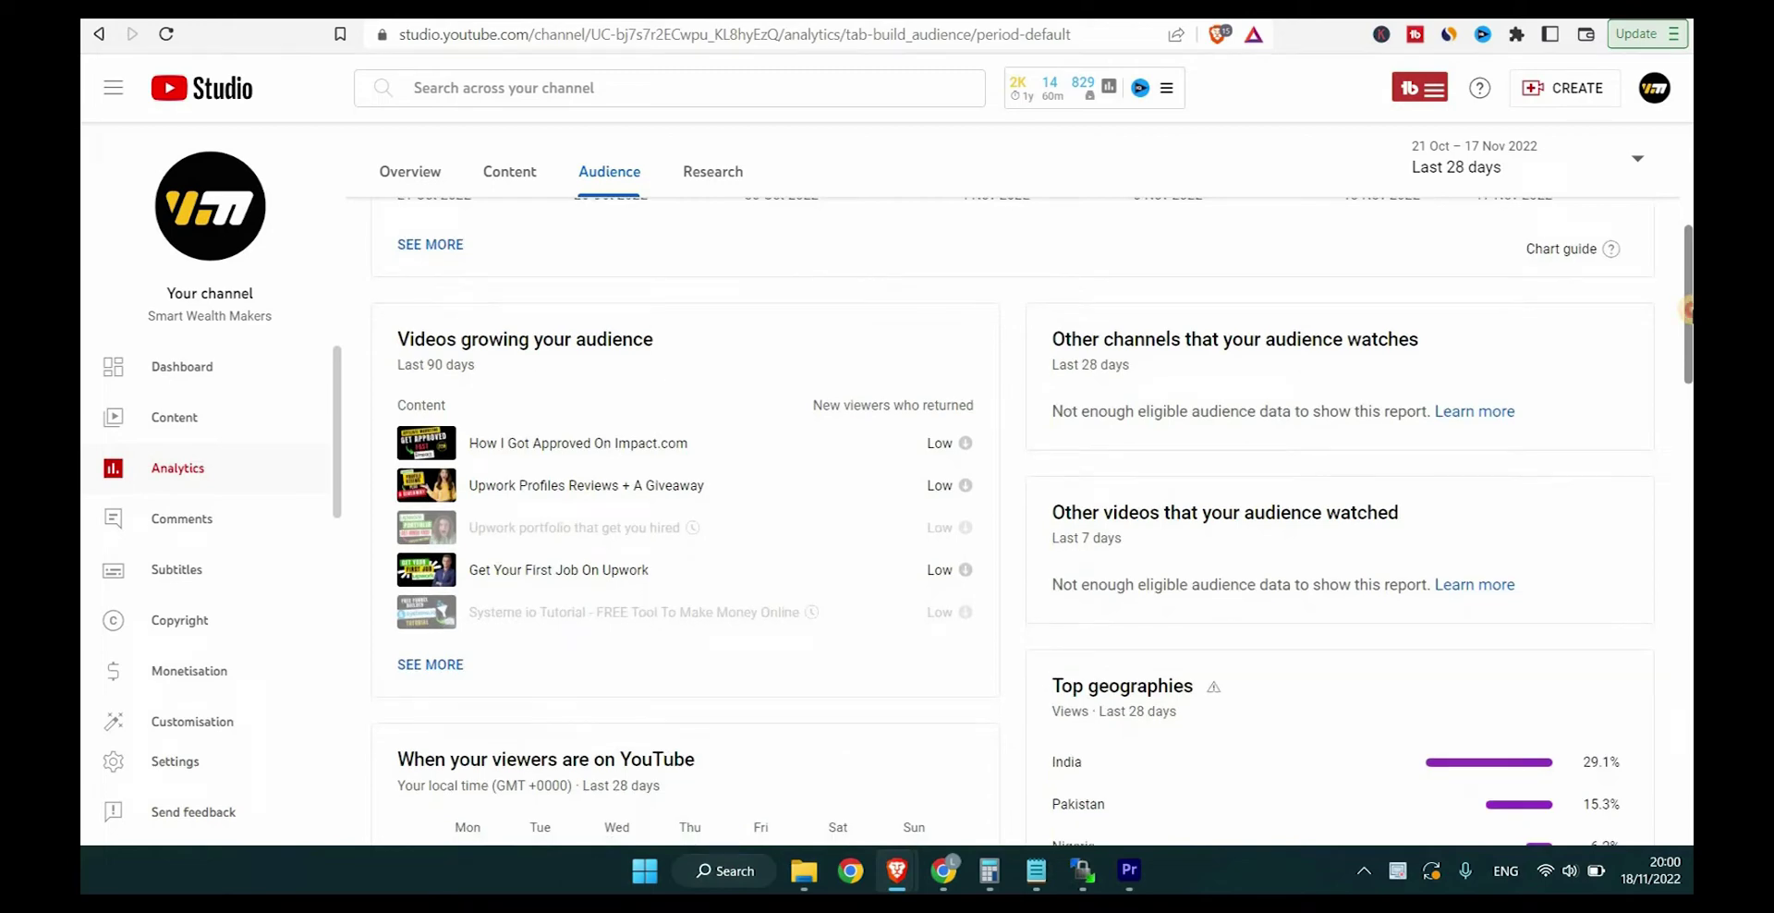
scroll(1686, 309, down, 3)
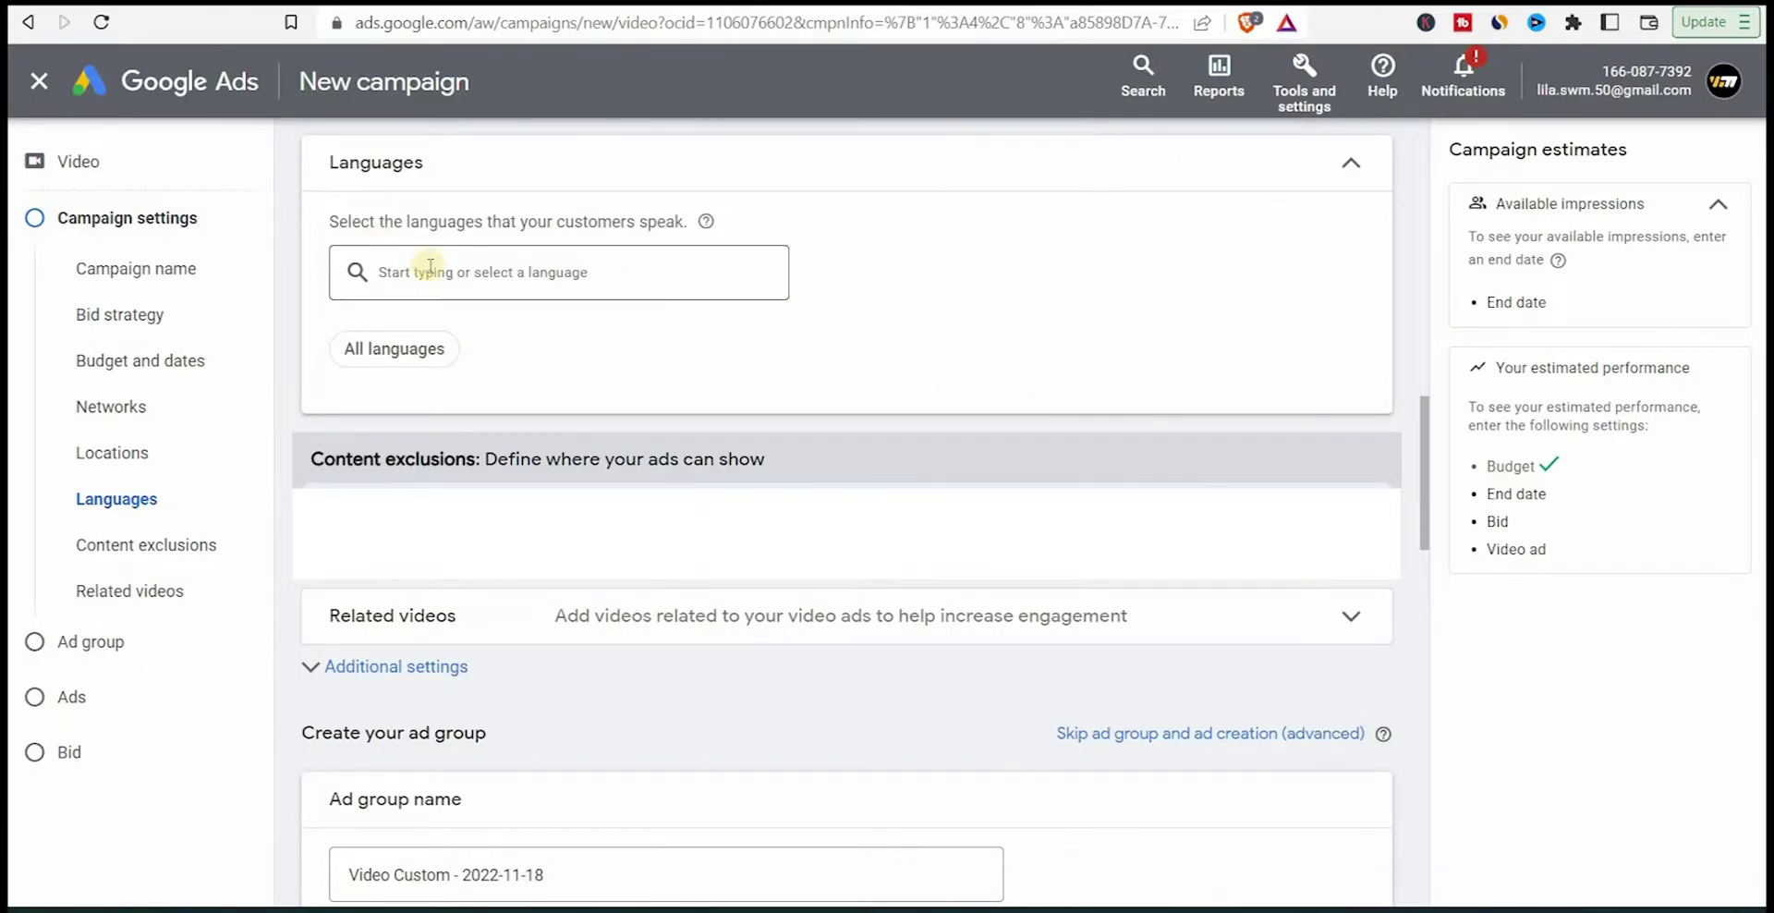
Step: Target English-speaking customers in the campaign languages
click(431, 267)
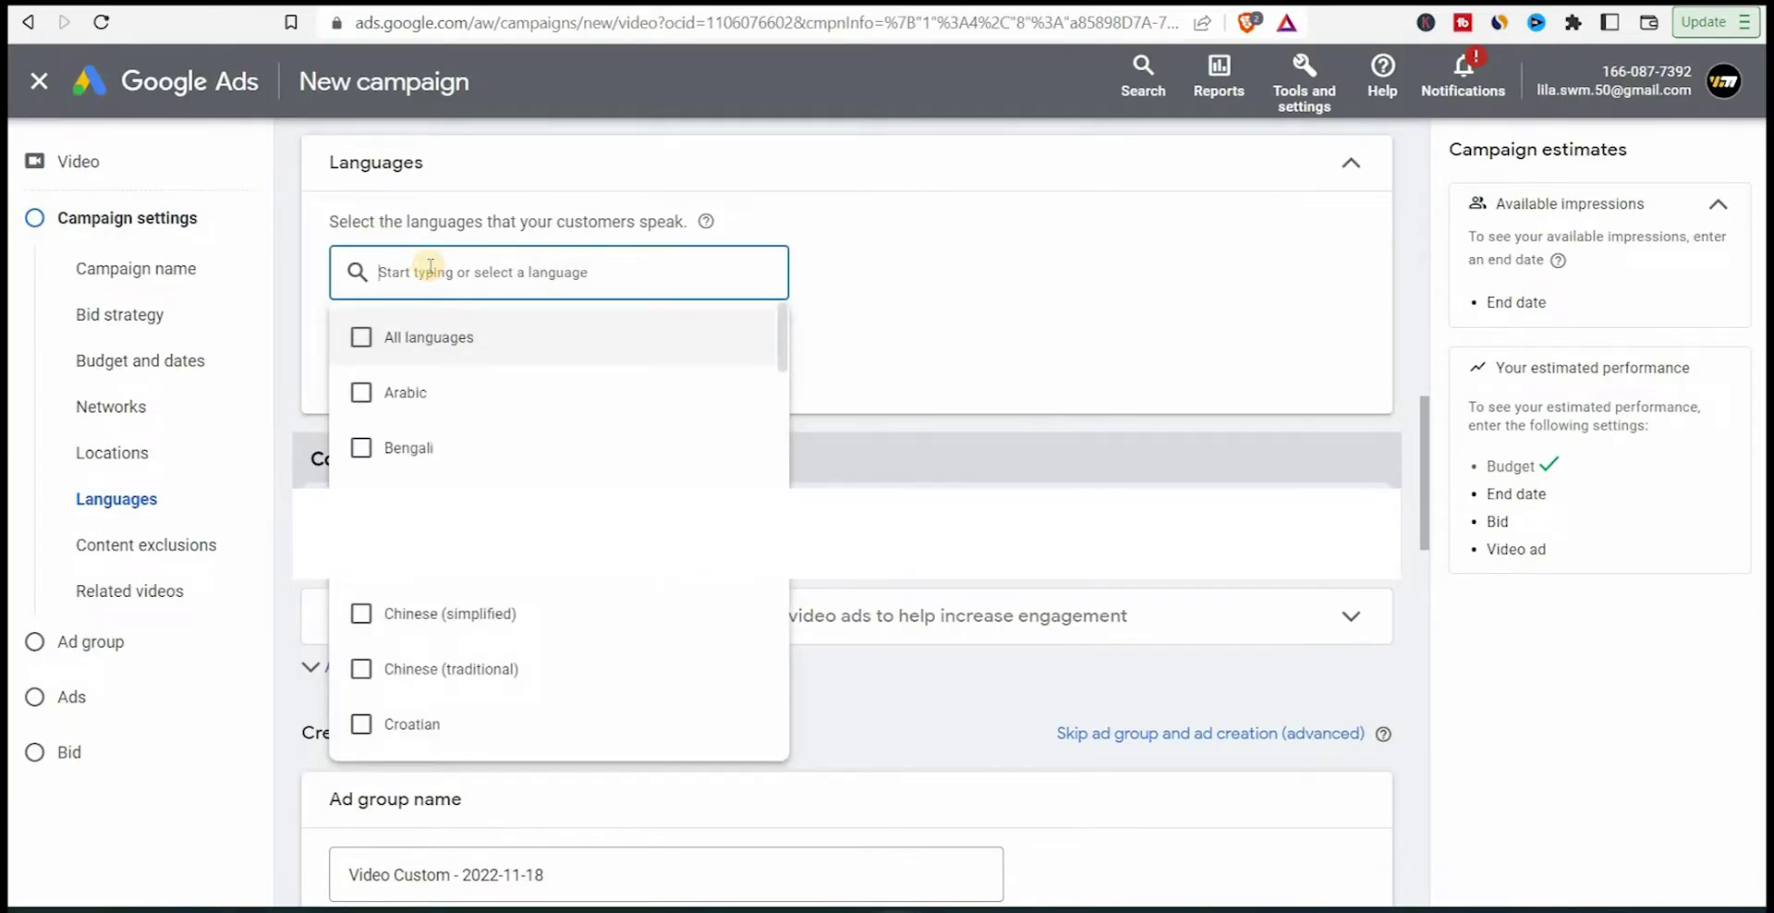
text(En)
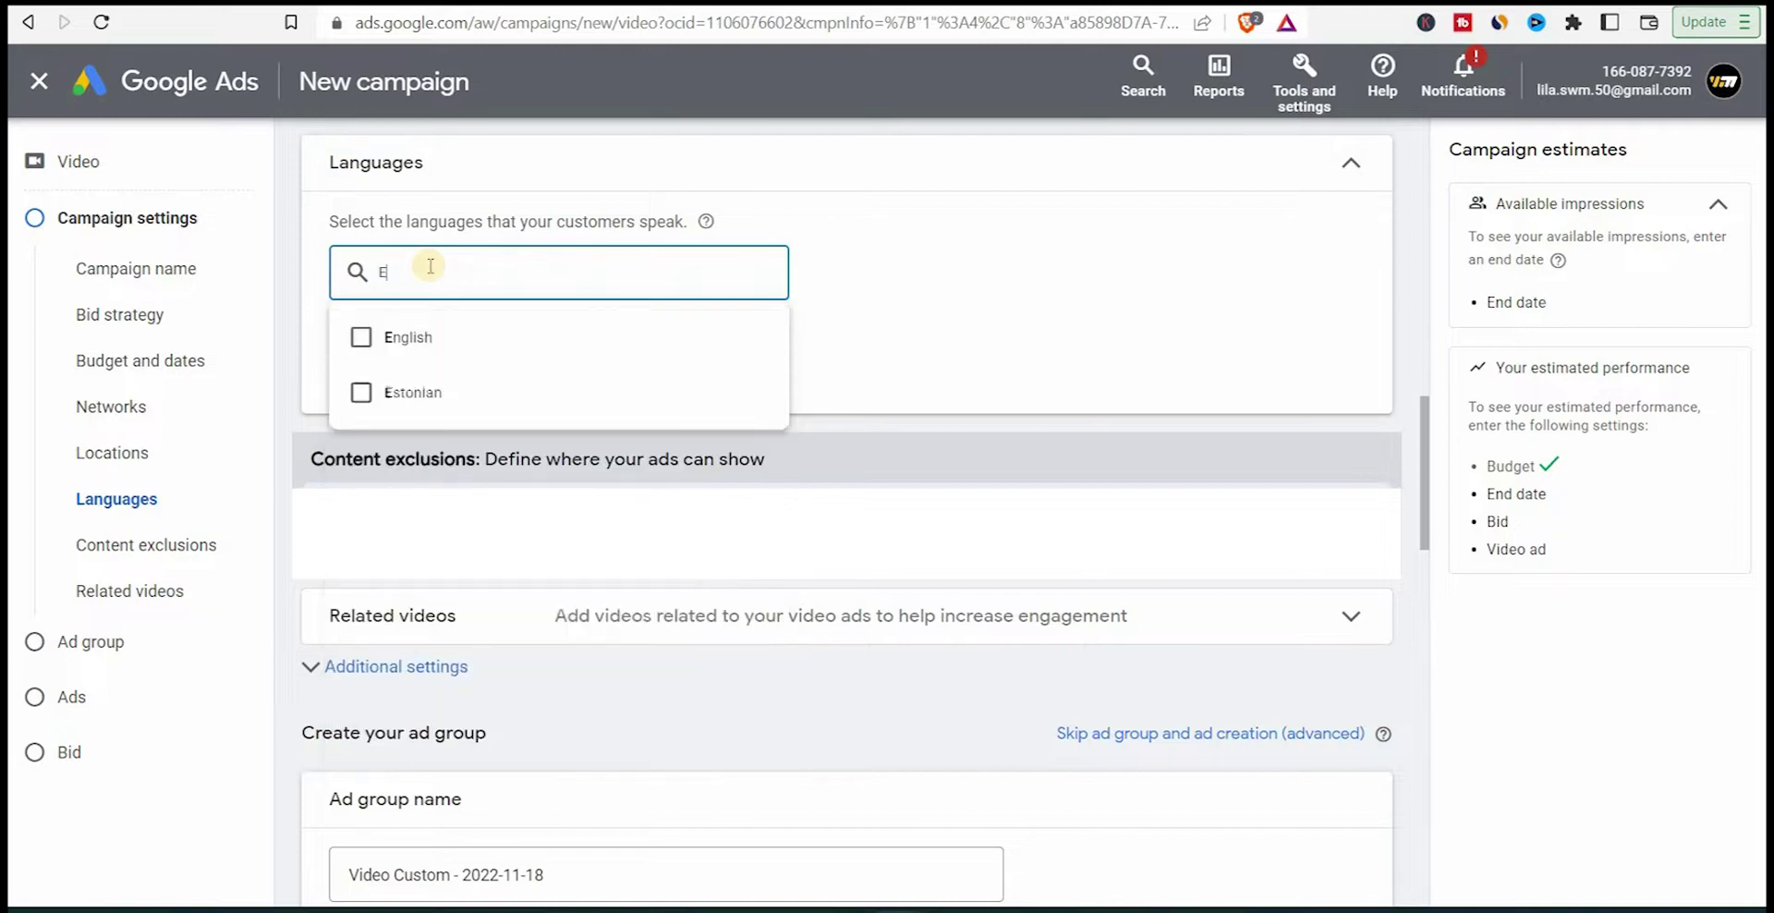
click(361, 338)
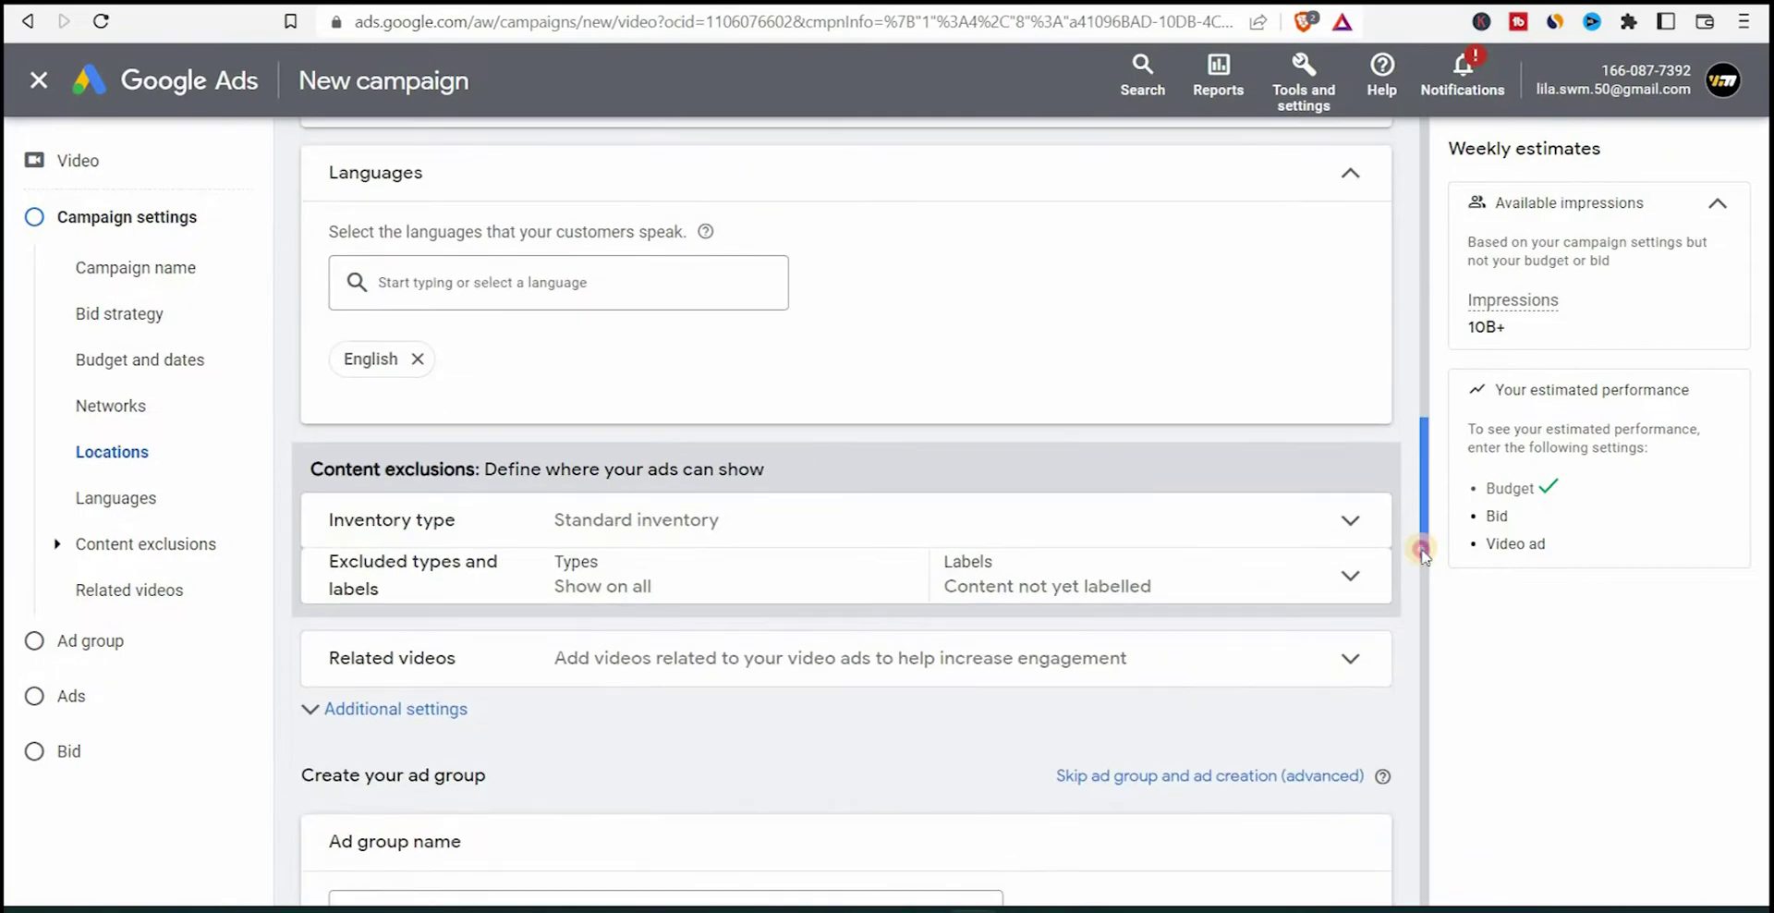
Step: Choose Expanded inventory and change the live-streaming videos content exclusion
scroll(943, 503, down, 2)
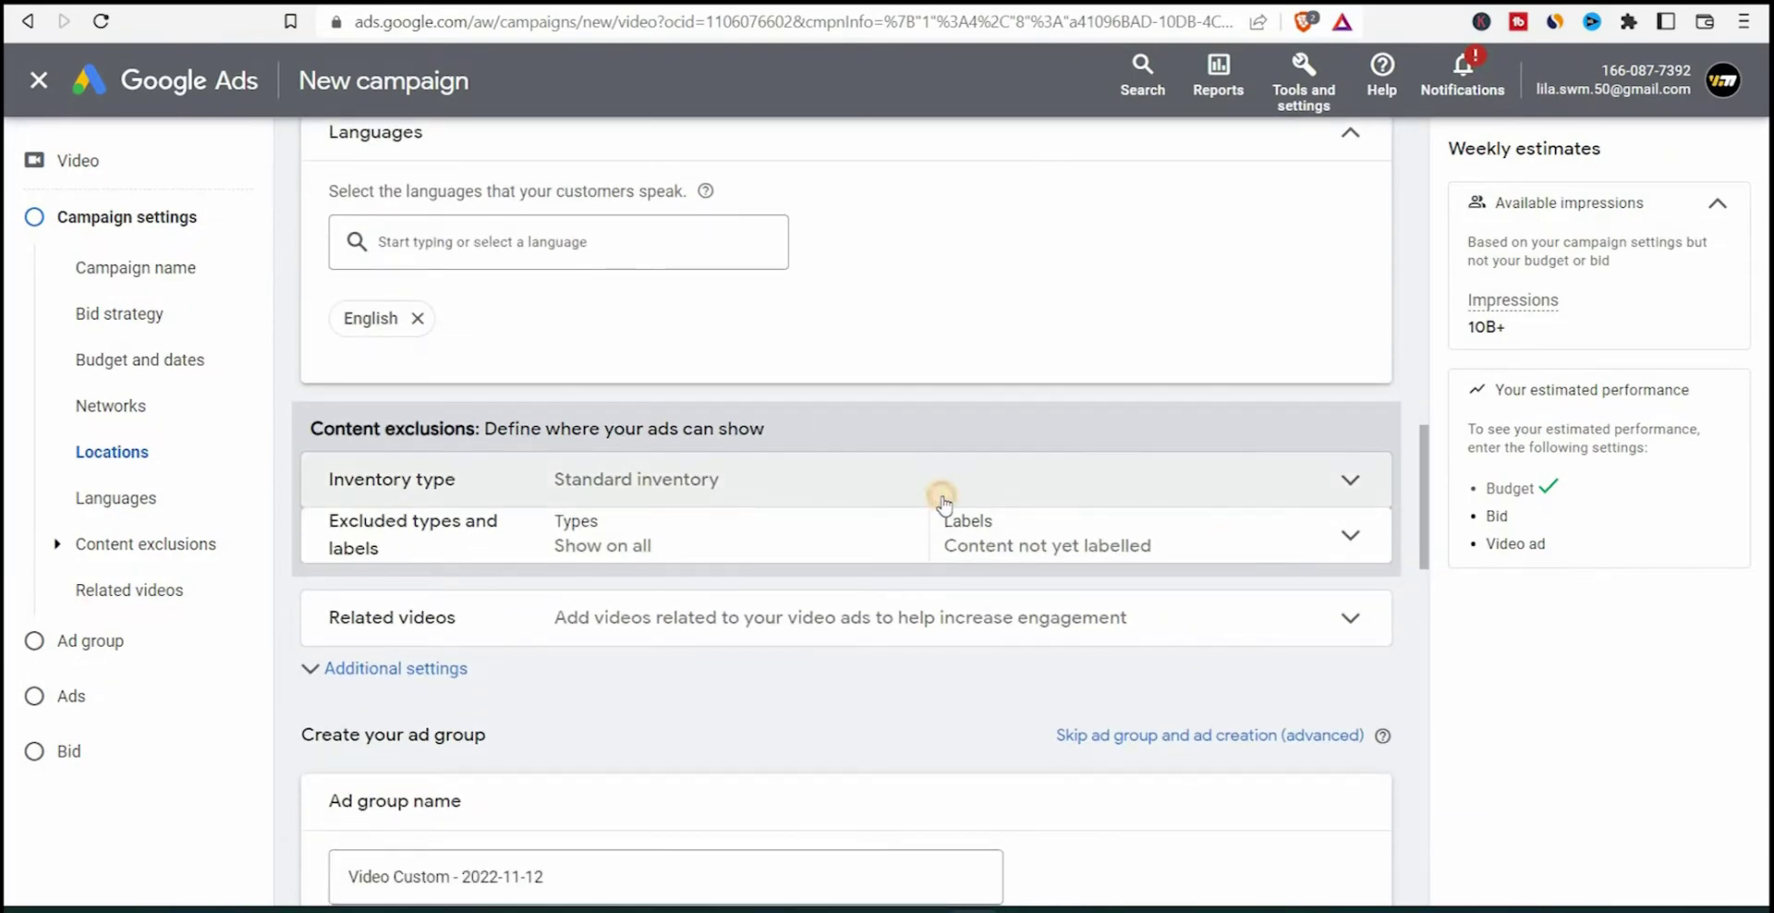
click(942, 503)
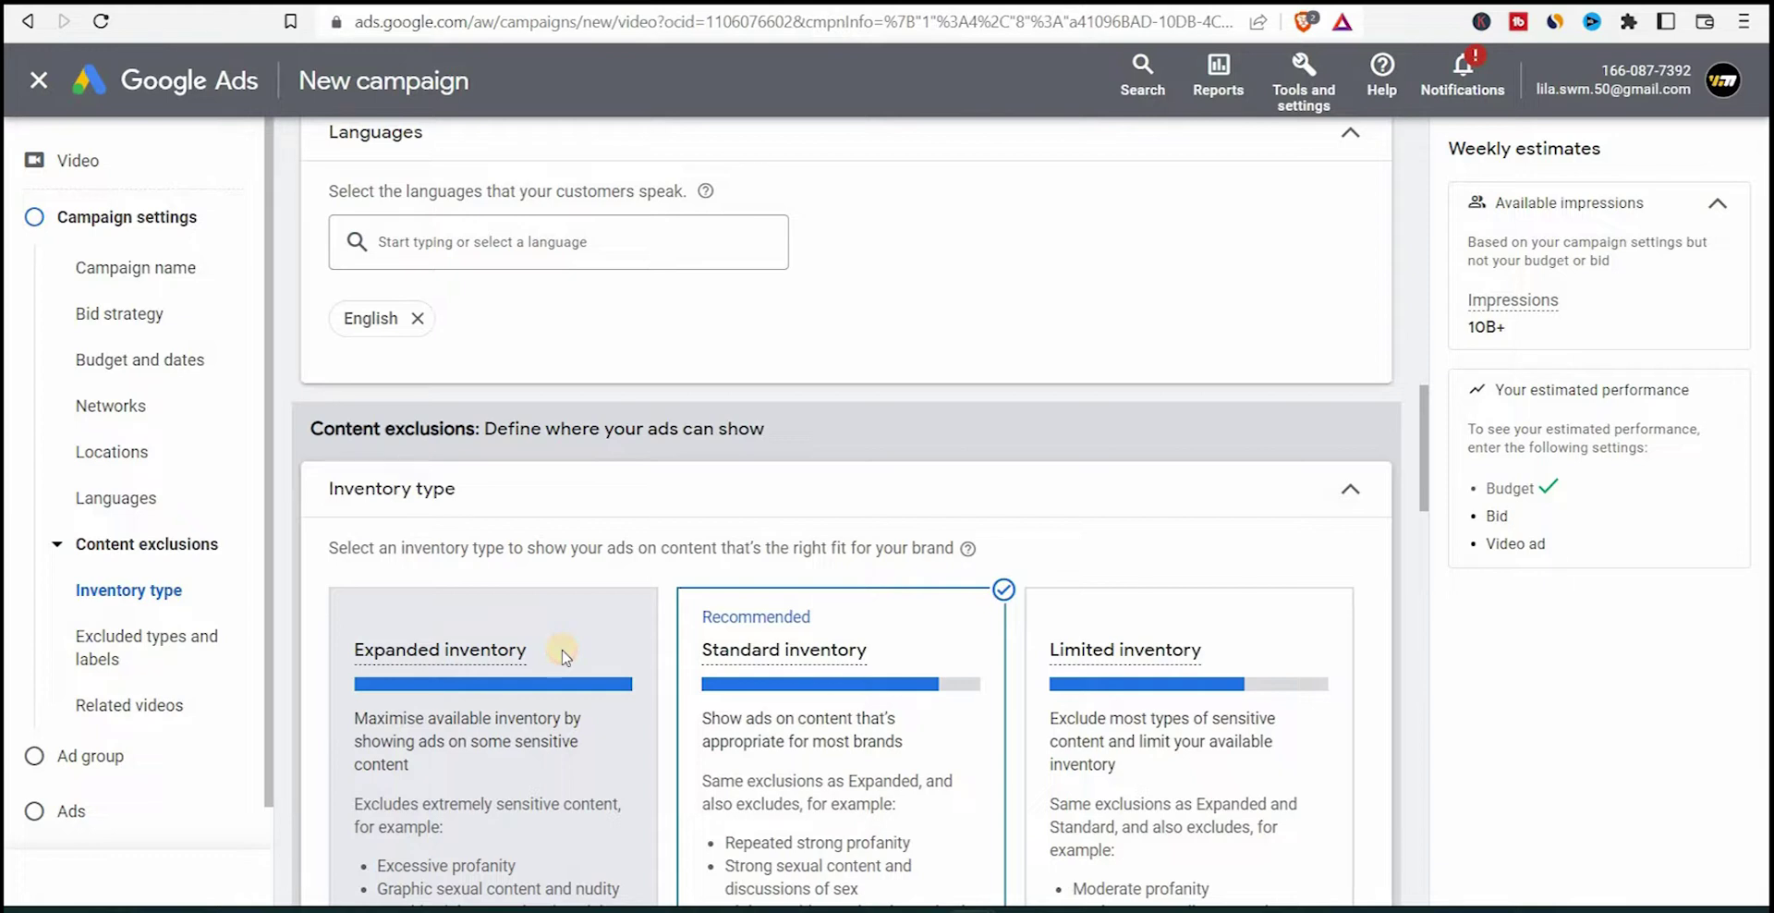
click(564, 655)
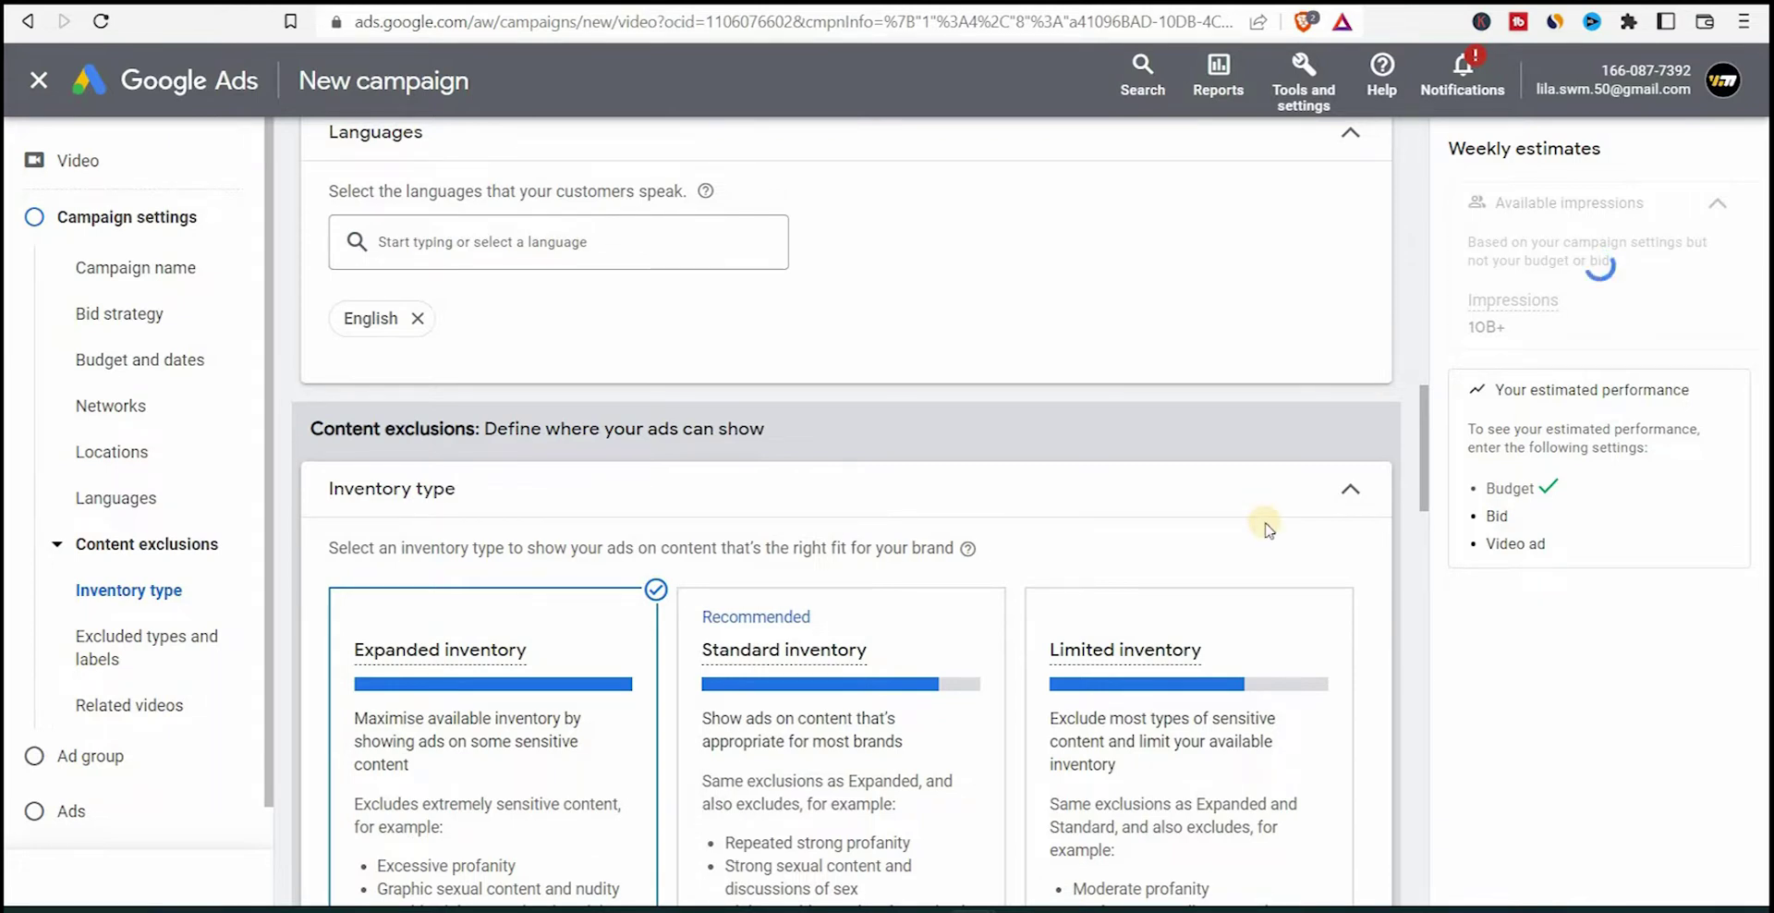
click(1350, 489)
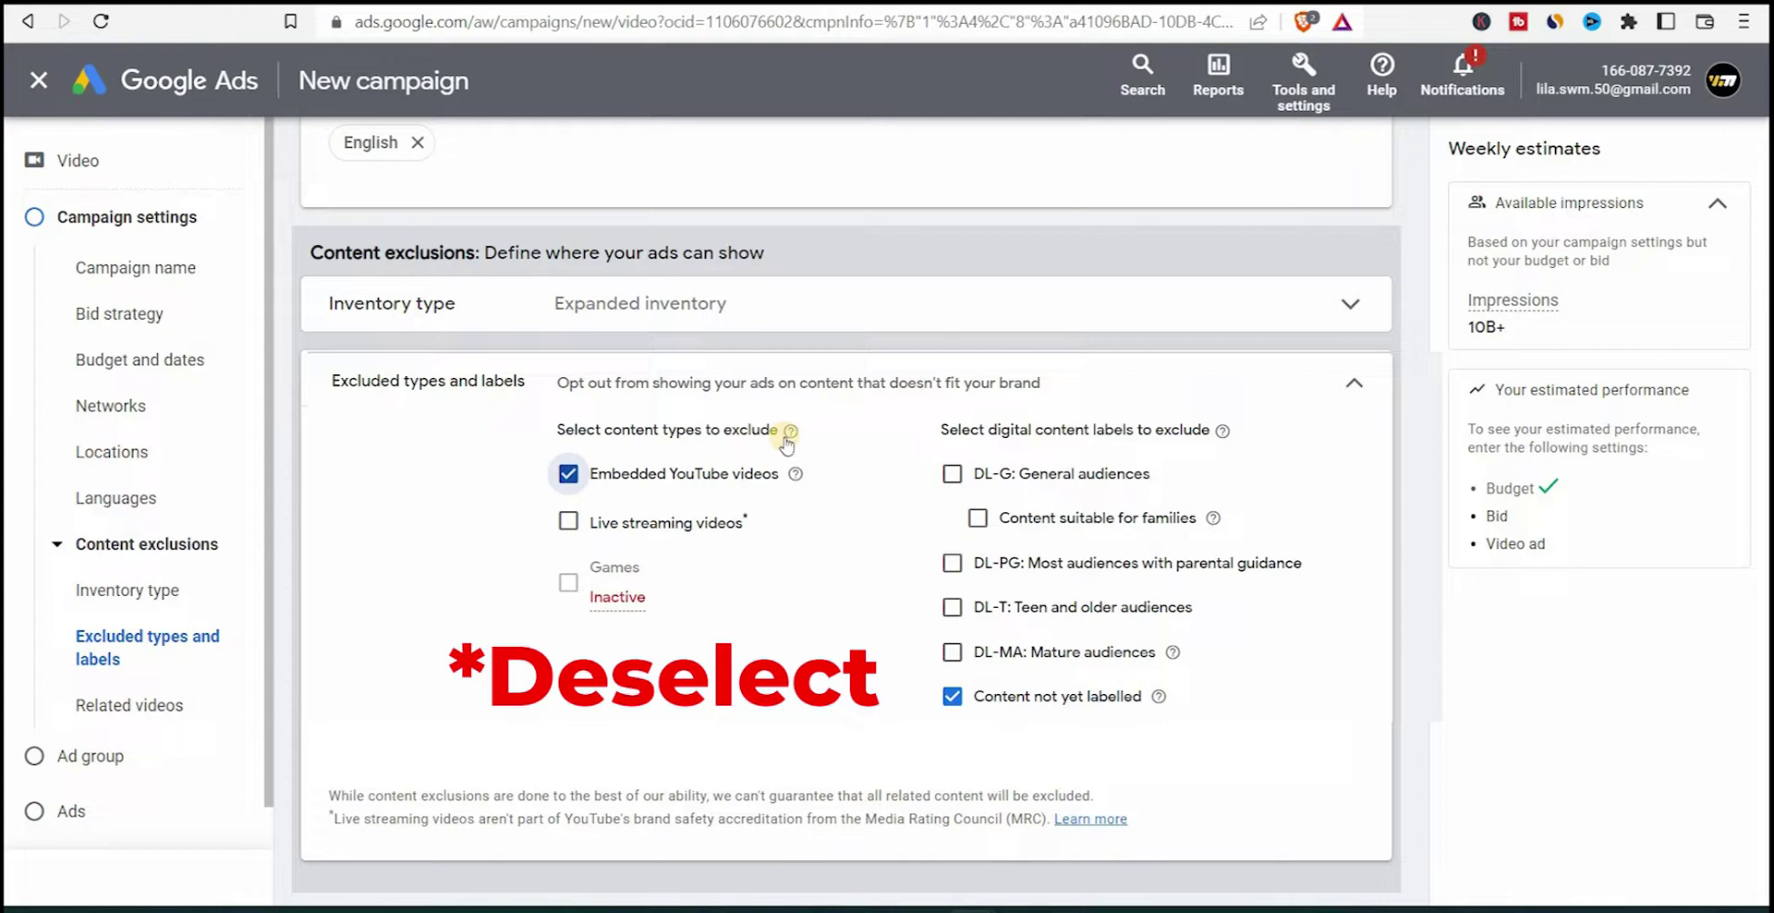
click(568, 525)
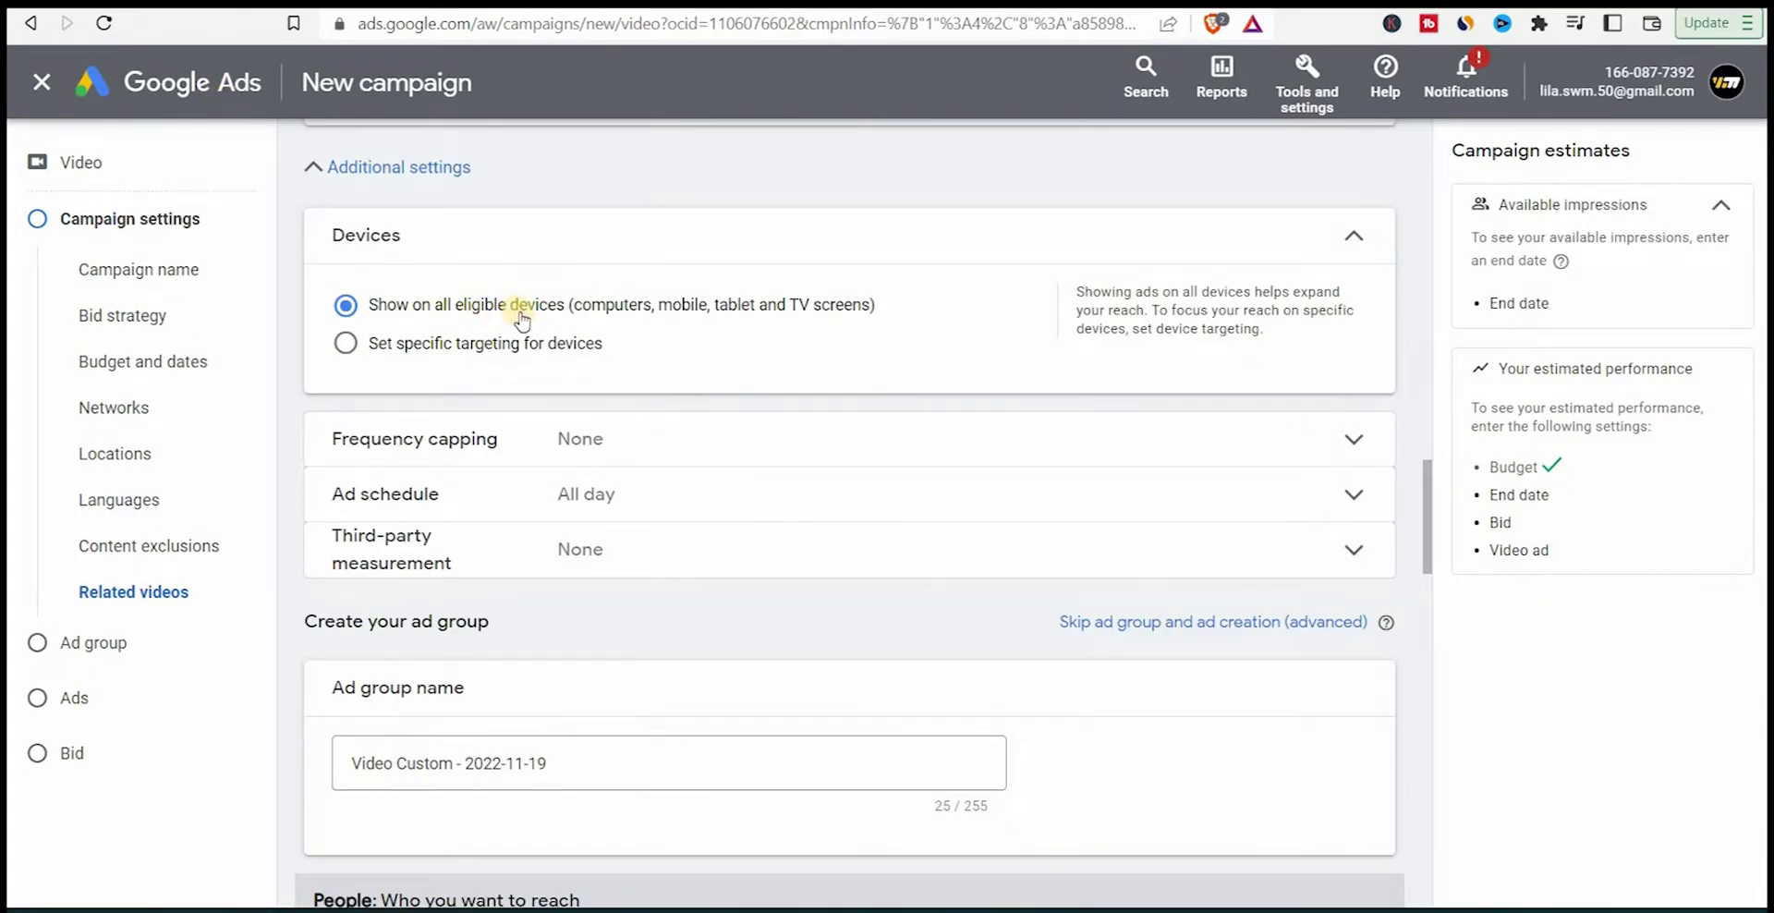
Step: Keep all eligible devices, no frequency cap and an all-day schedule, then expand Demographics
click(347, 344)
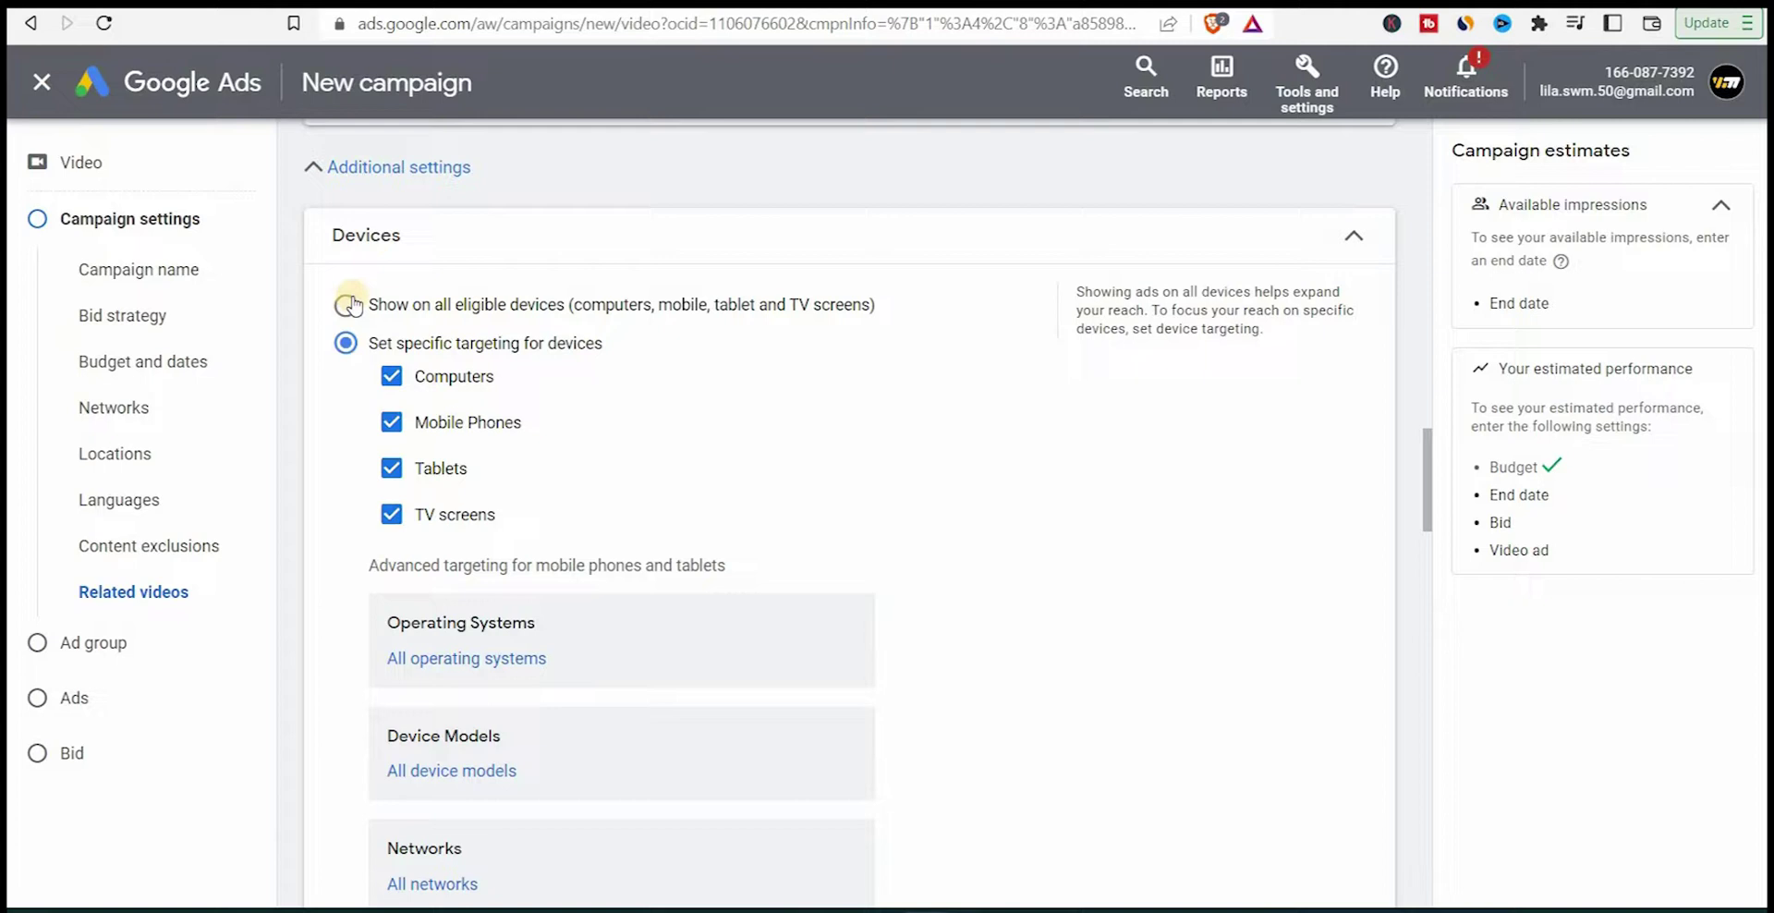
click(347, 305)
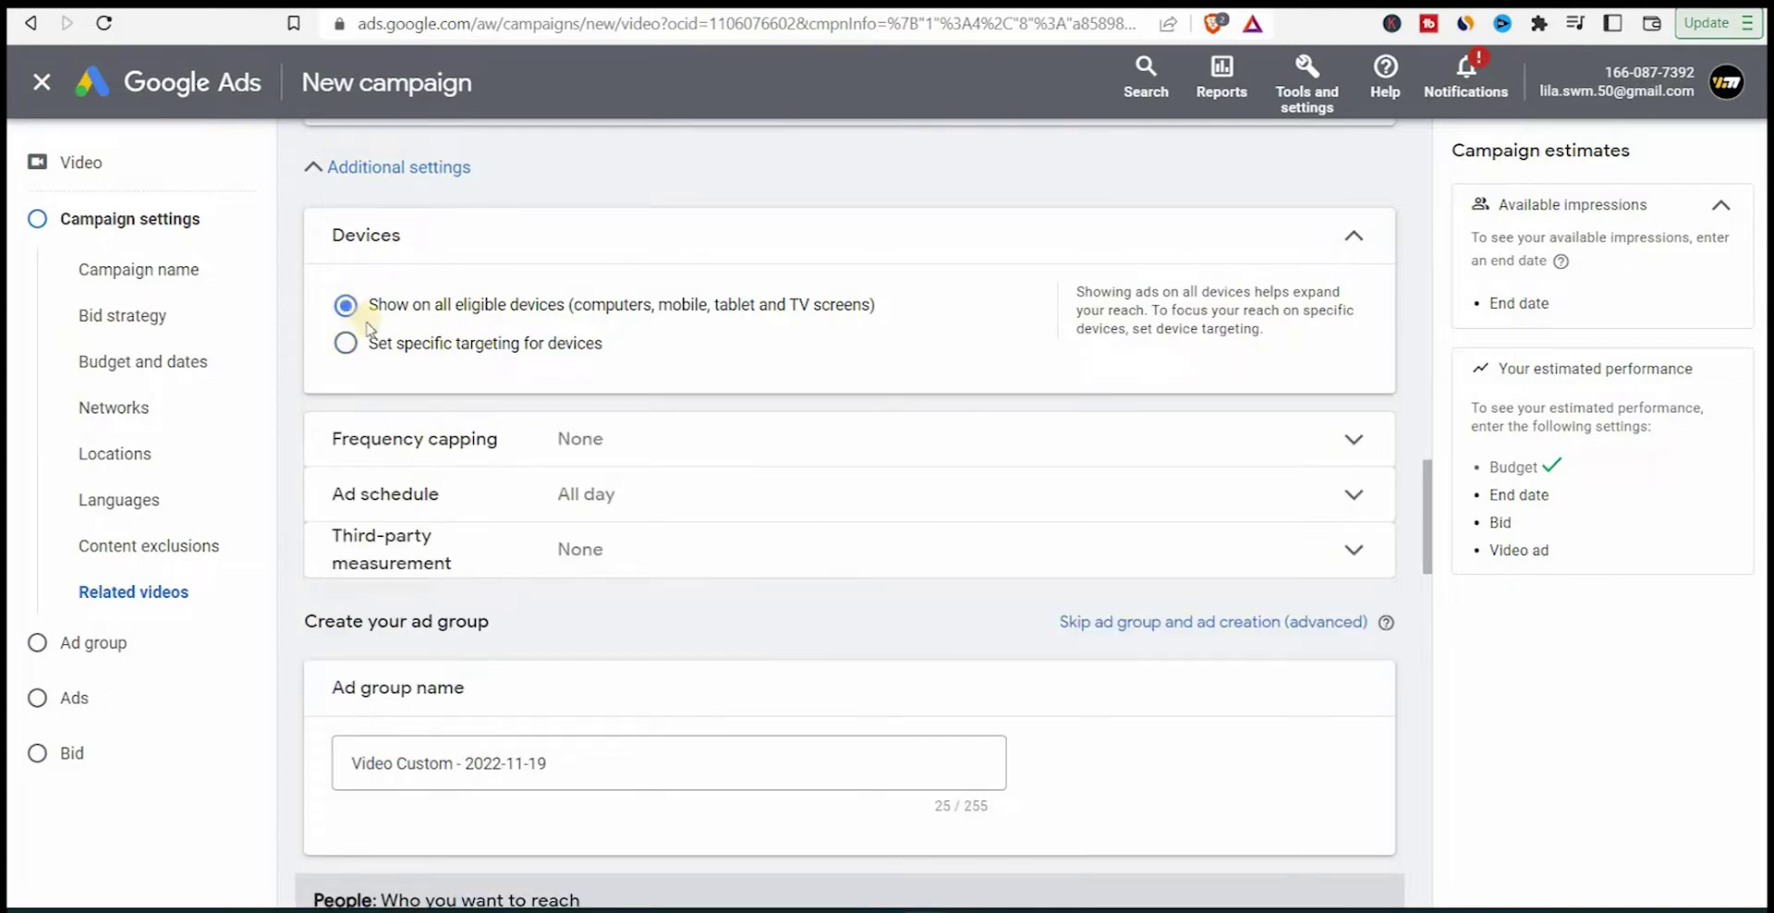
click(1323, 442)
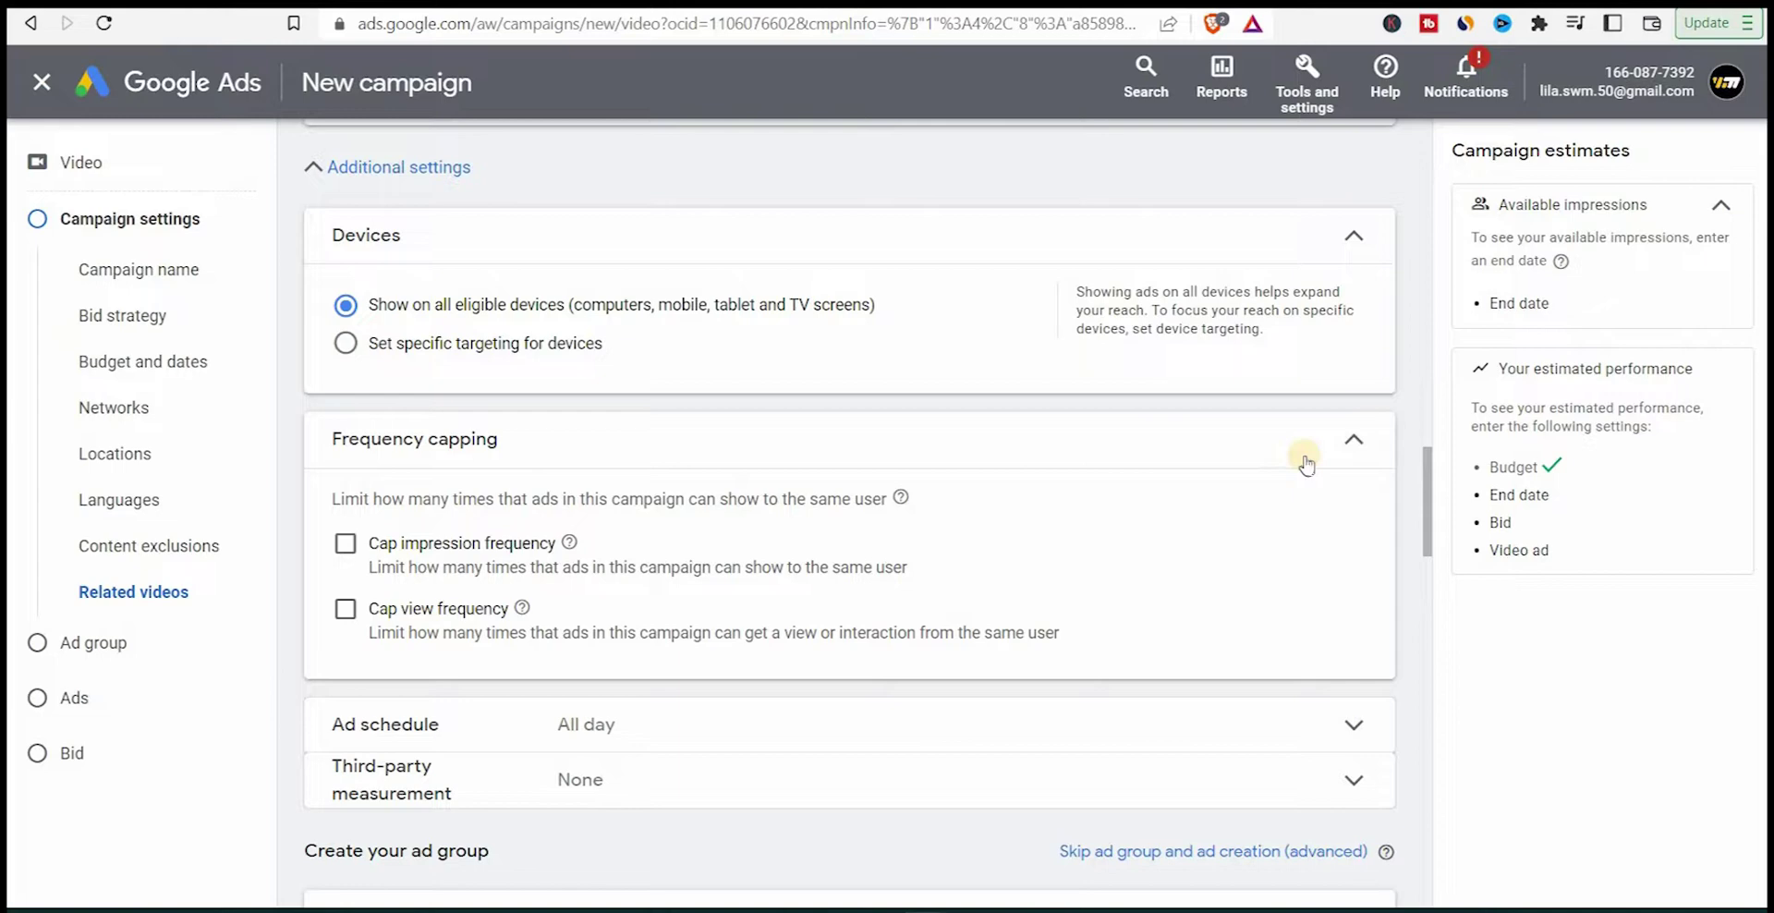
click(1347, 444)
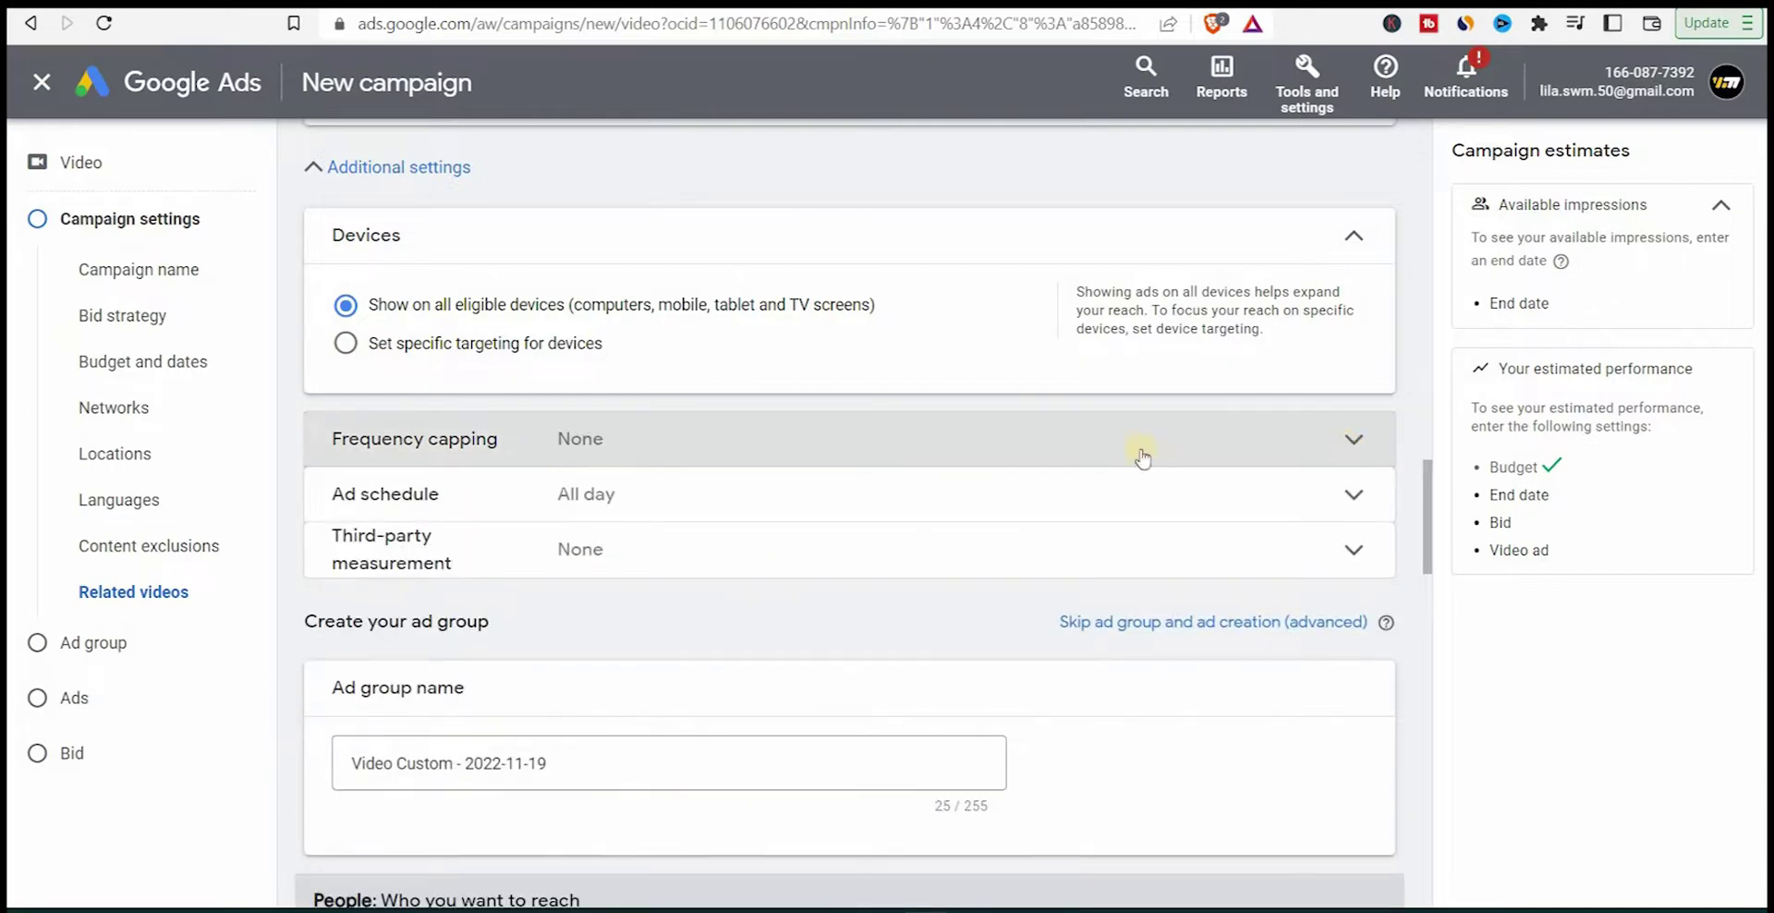
click(707, 510)
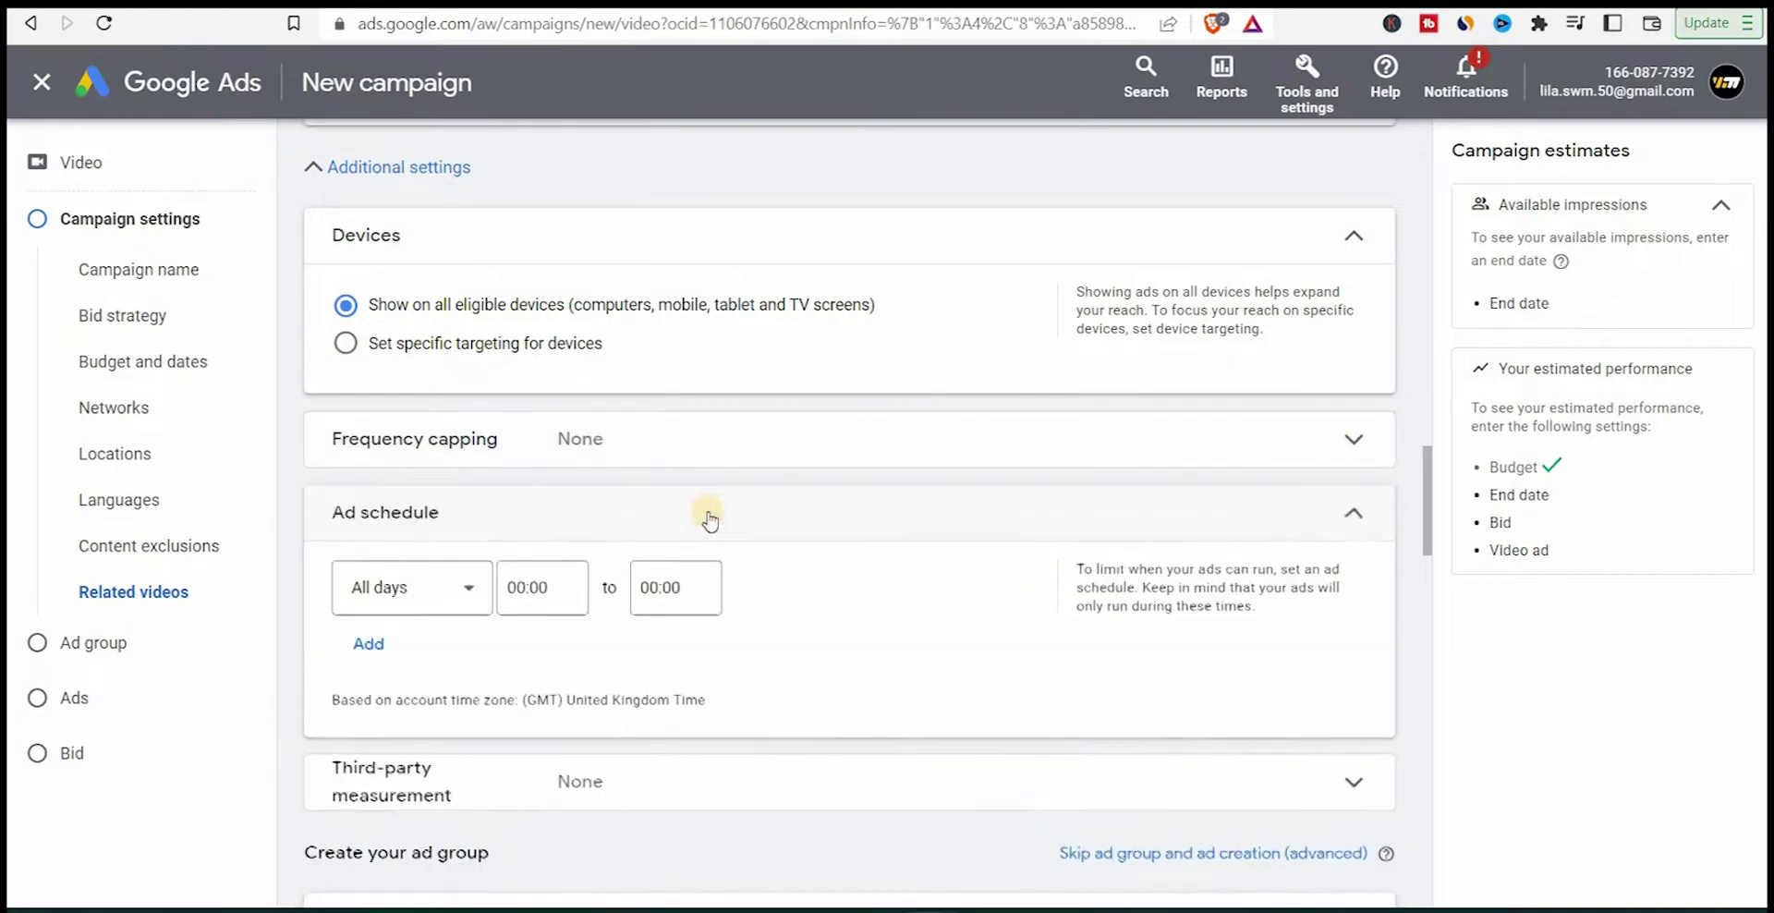
click(823, 513)
scroll(490, 148, down, 8)
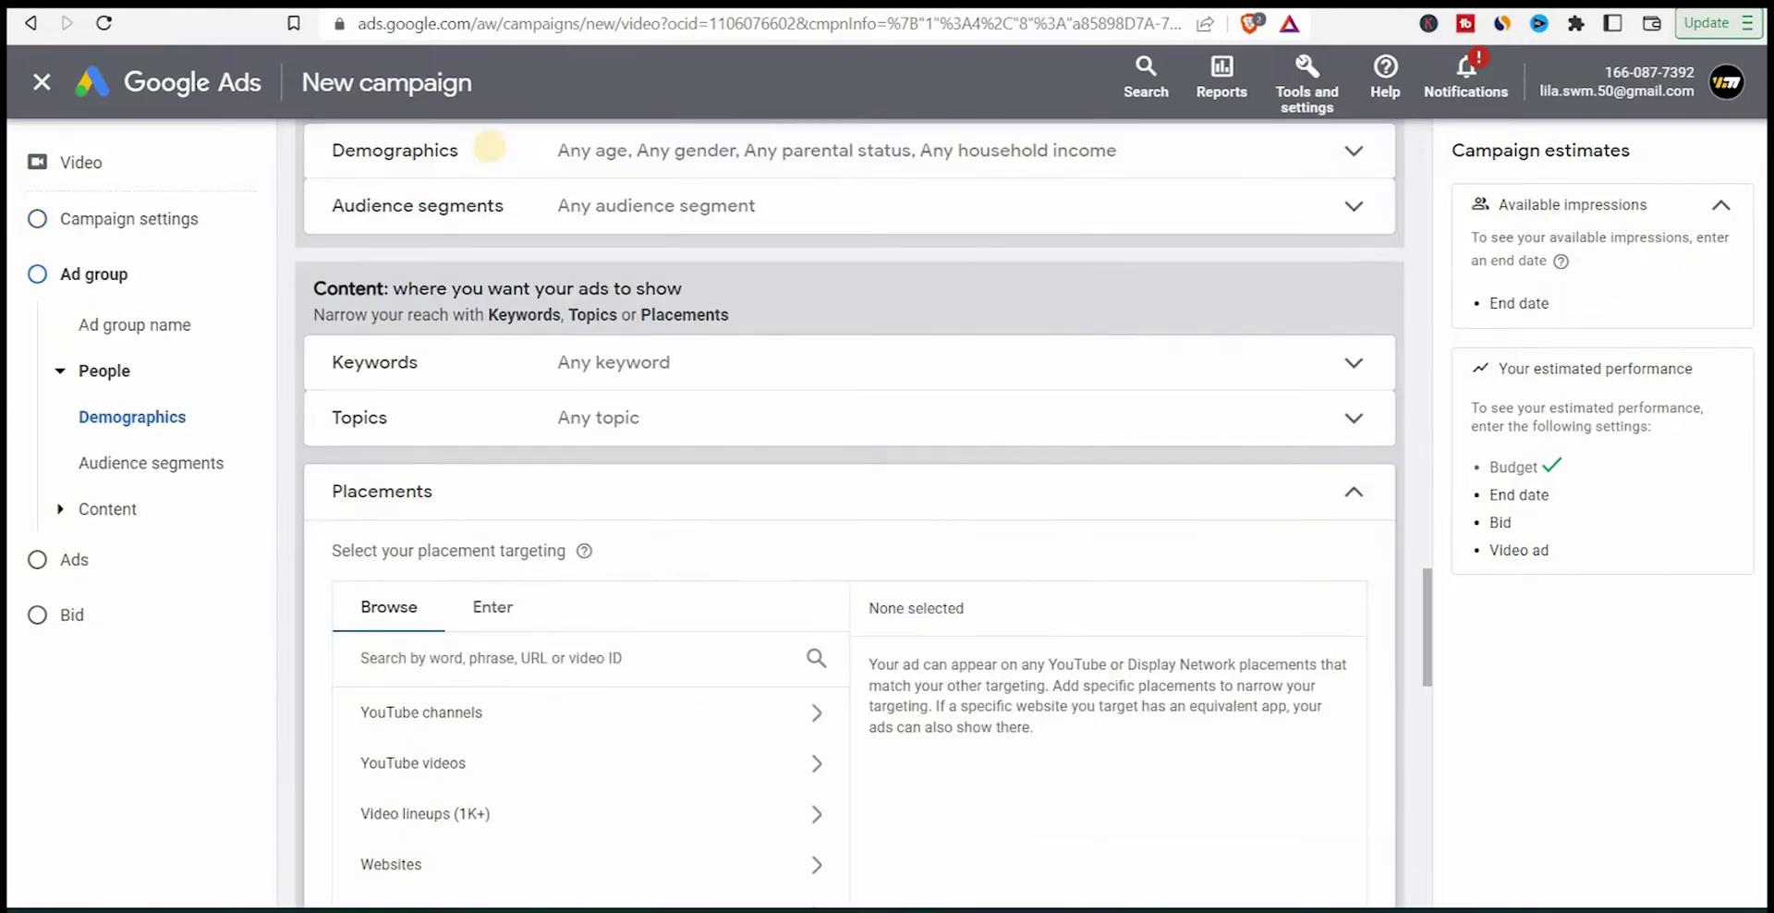
click(491, 154)
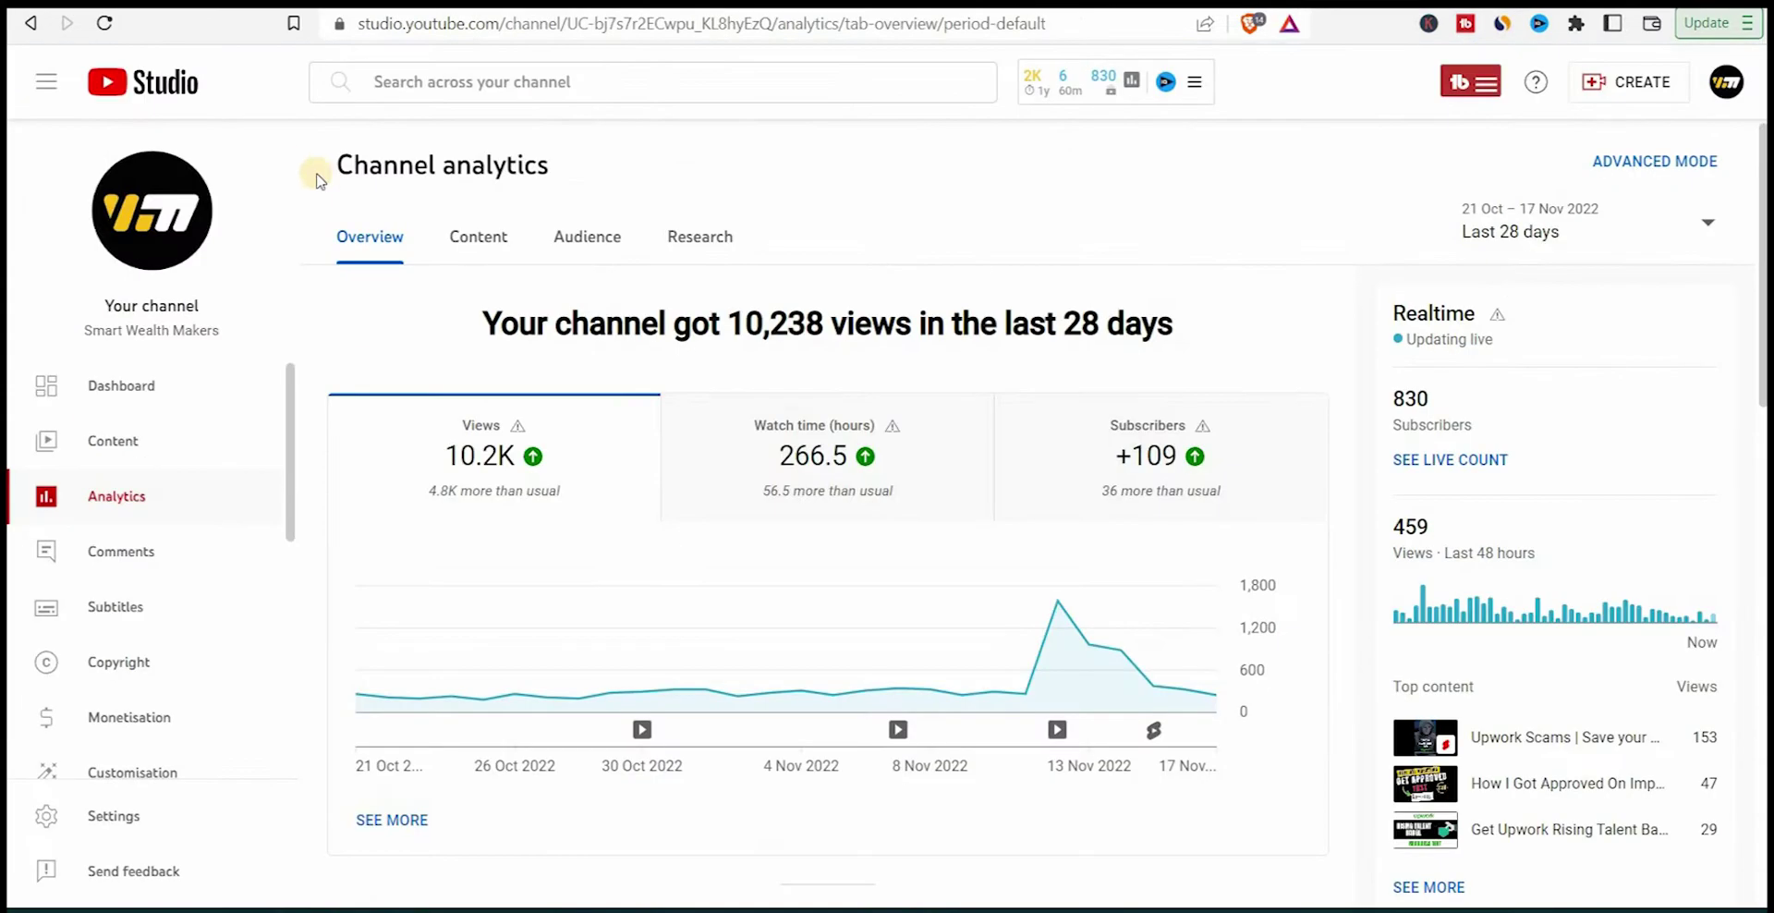
Step: Open the channel's Audience analytics and scroll down to the Age and gender card
click(578, 242)
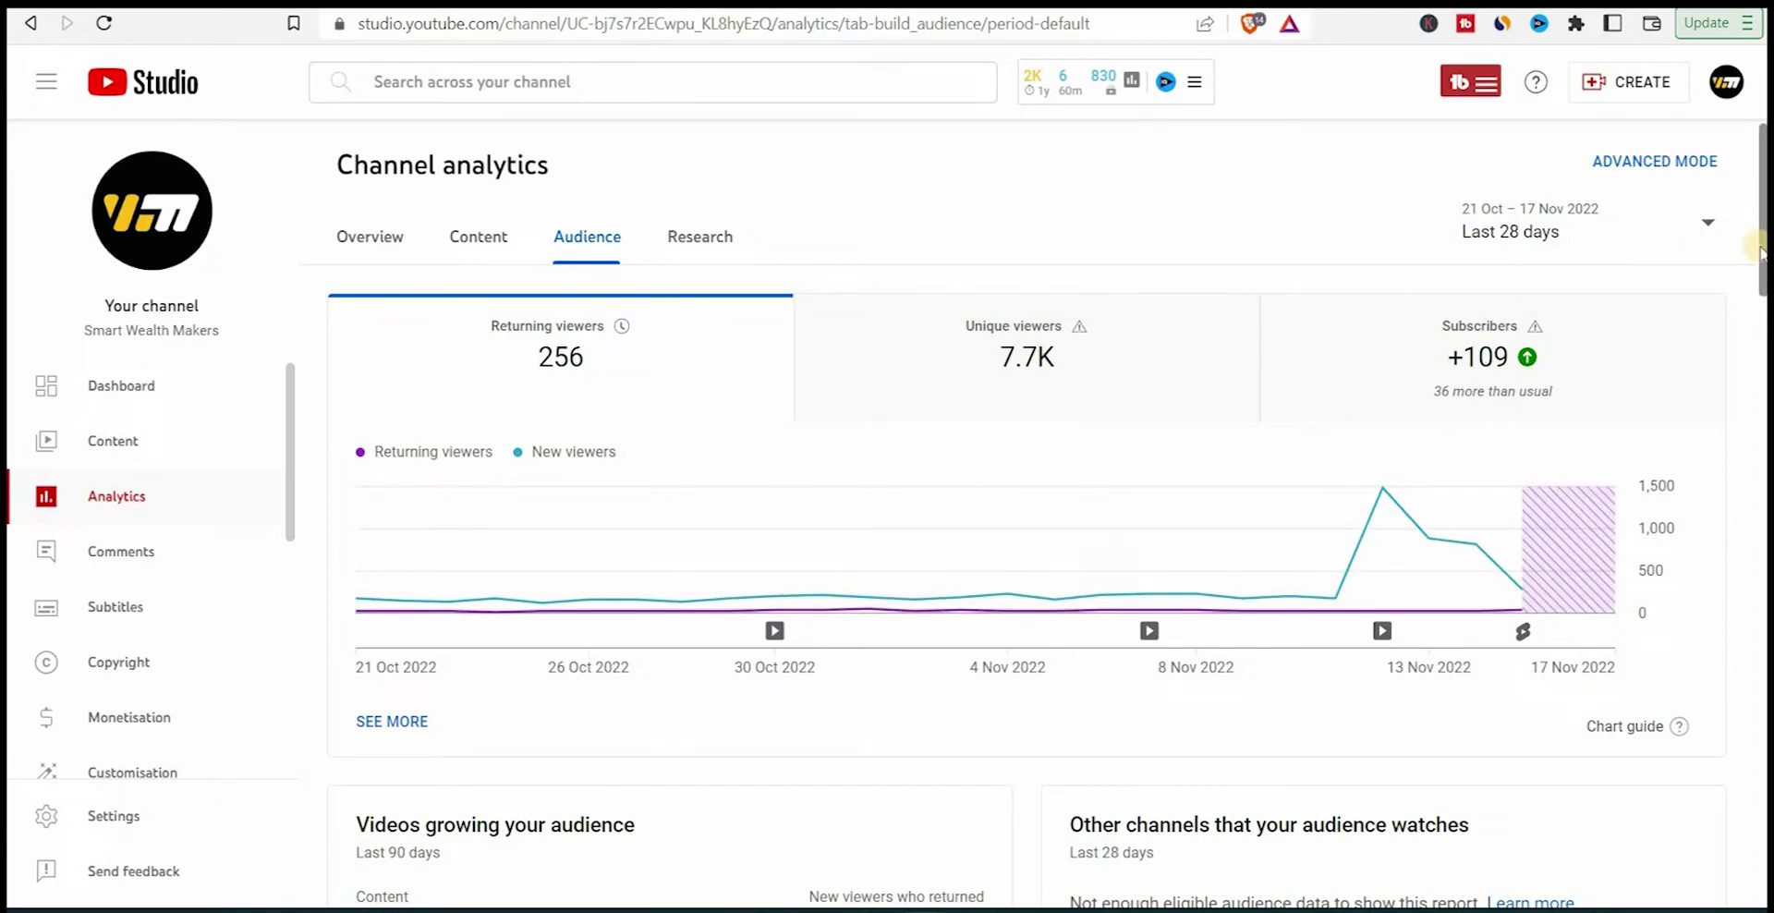
scroll(1044, 518, down, 2)
scroll(1043, 517, down, 12)
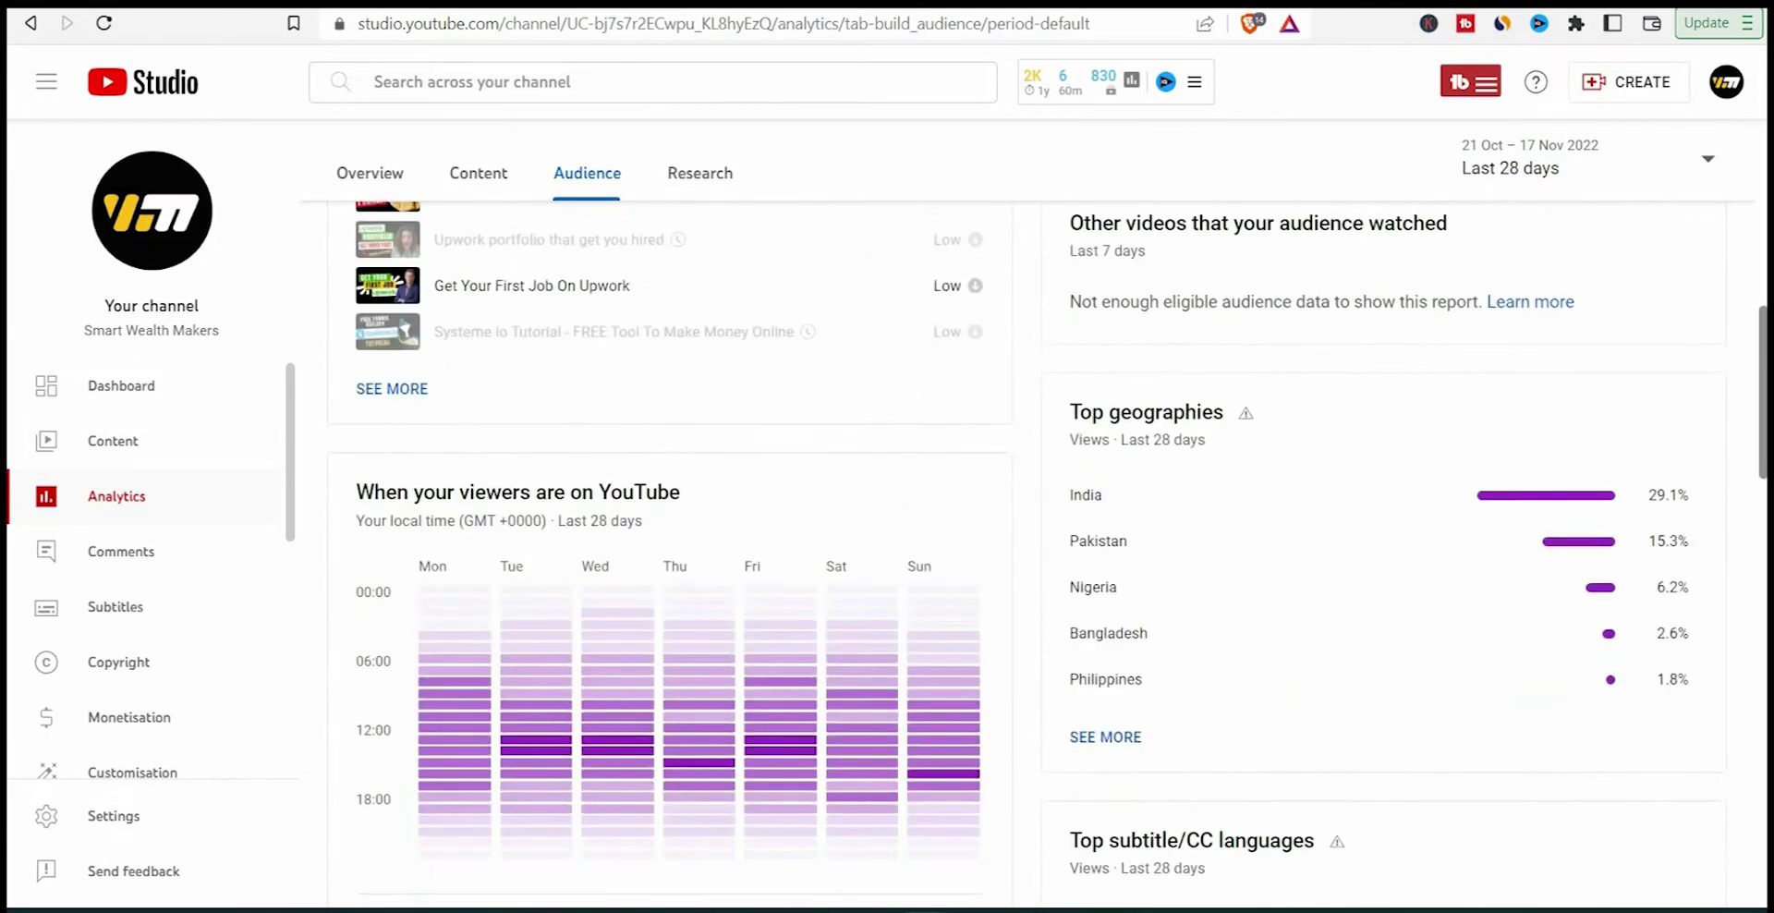
scroll(1044, 517, down, 10)
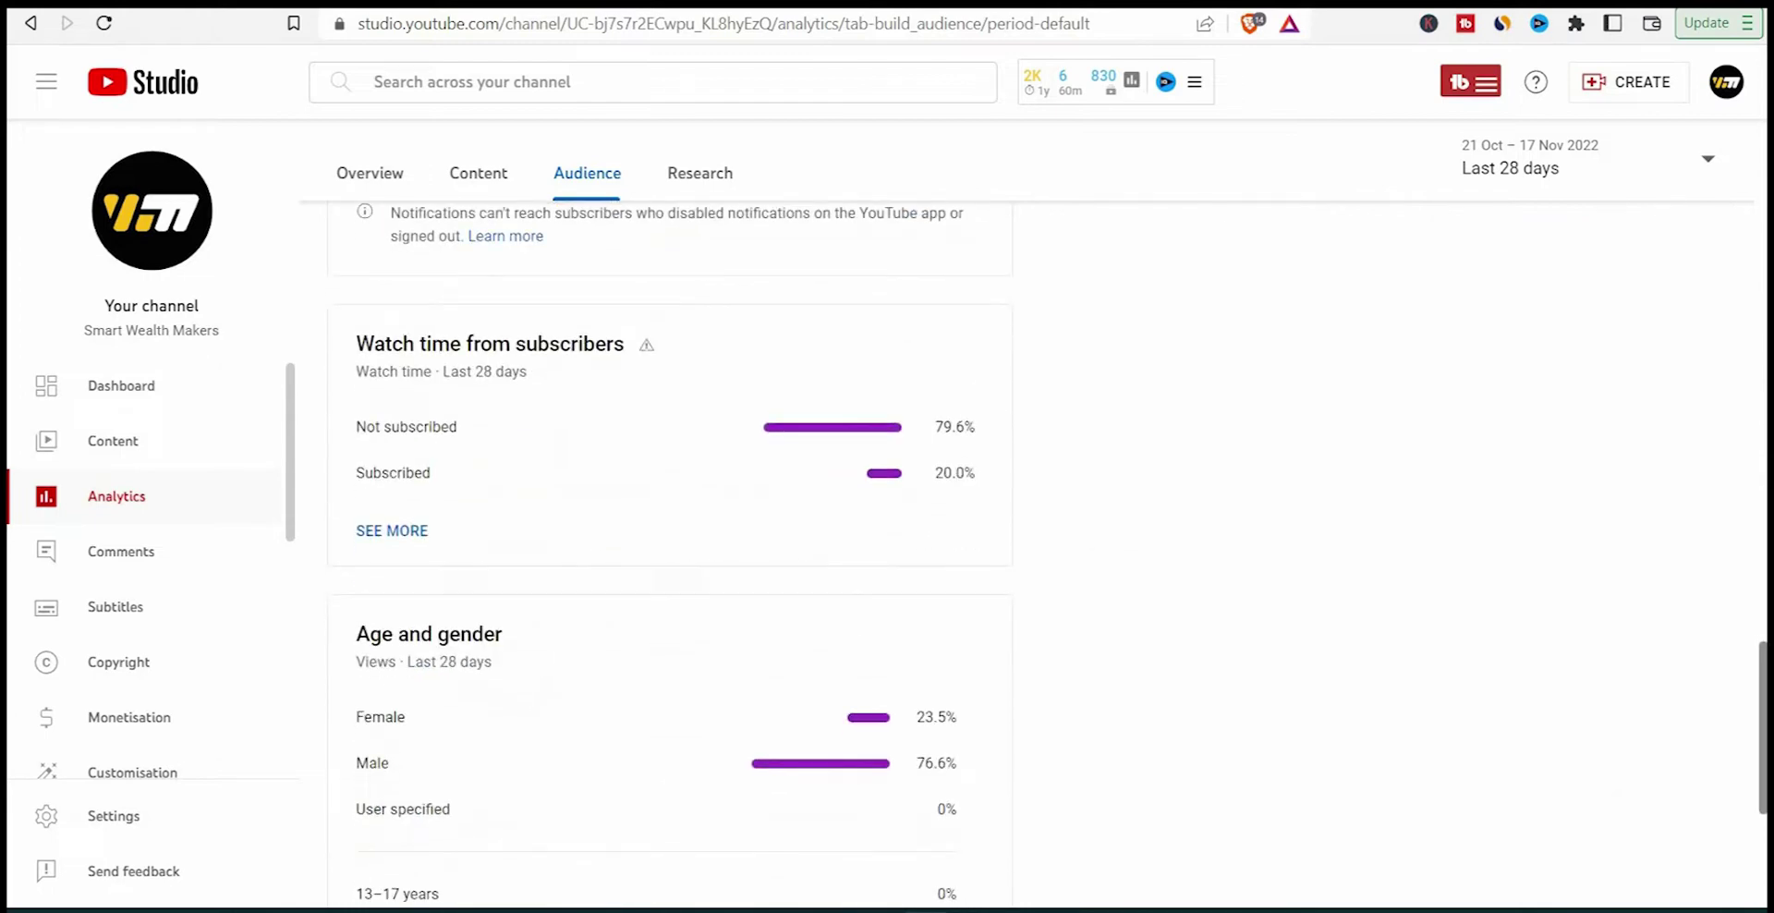
scroll(1043, 517, down, 1)
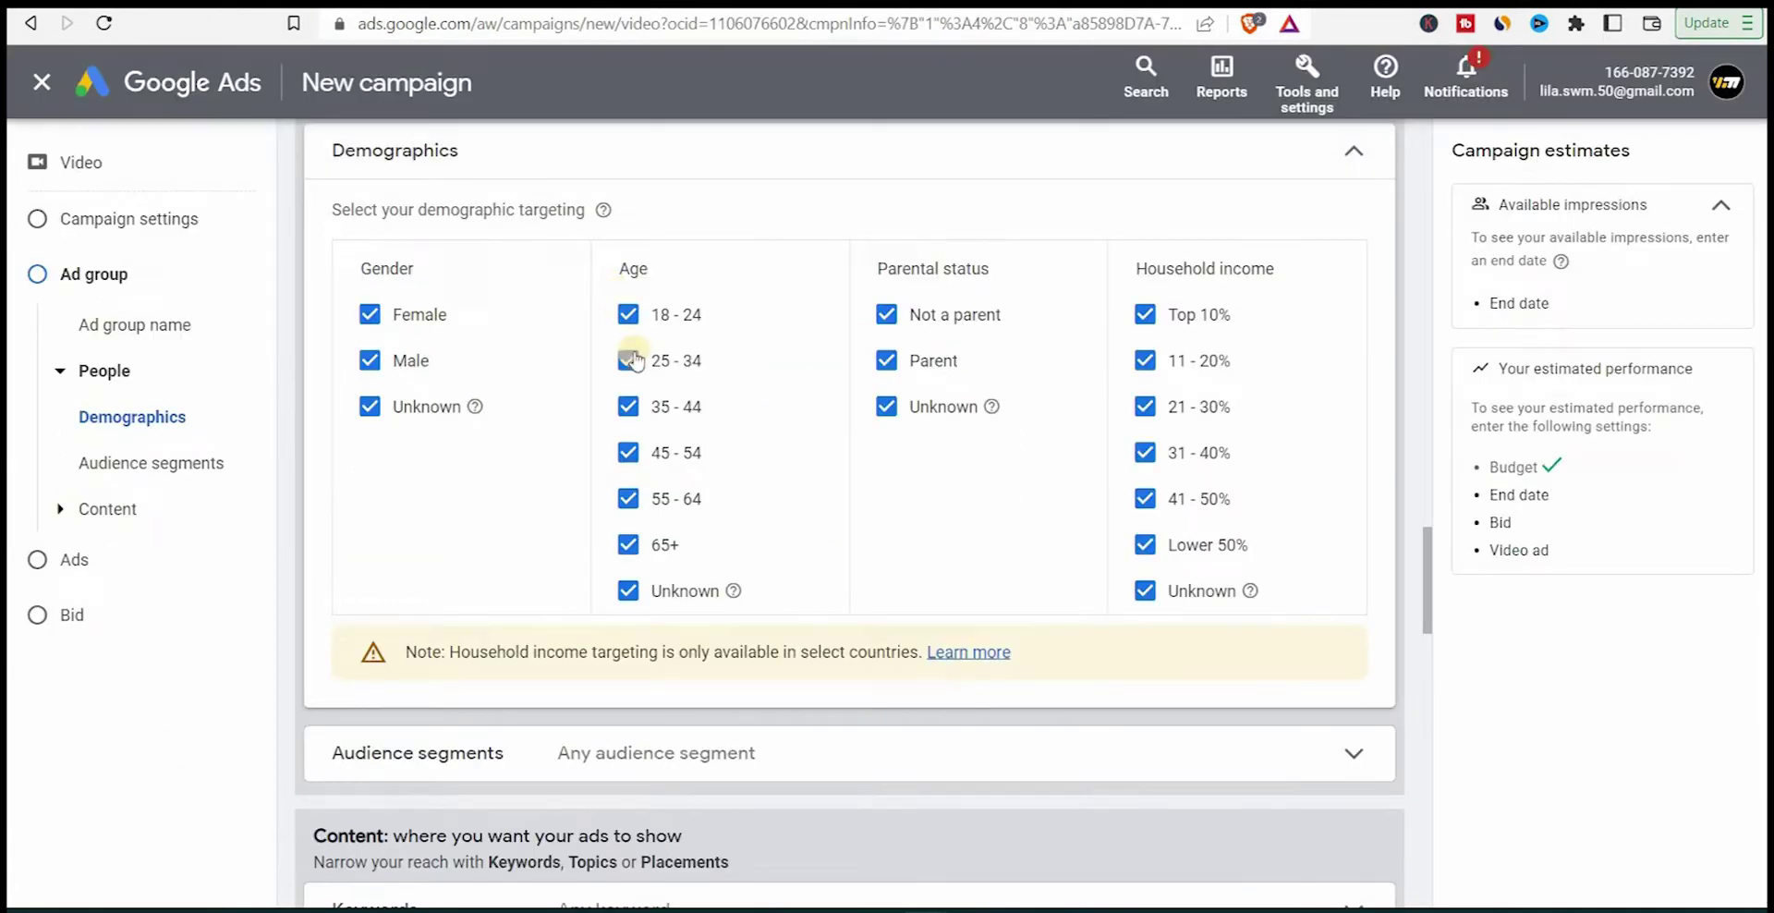
Step: Untick the 45–54, 55–64 and 65+ age groups, keeping 18–44 and Unknown
click(629, 454)
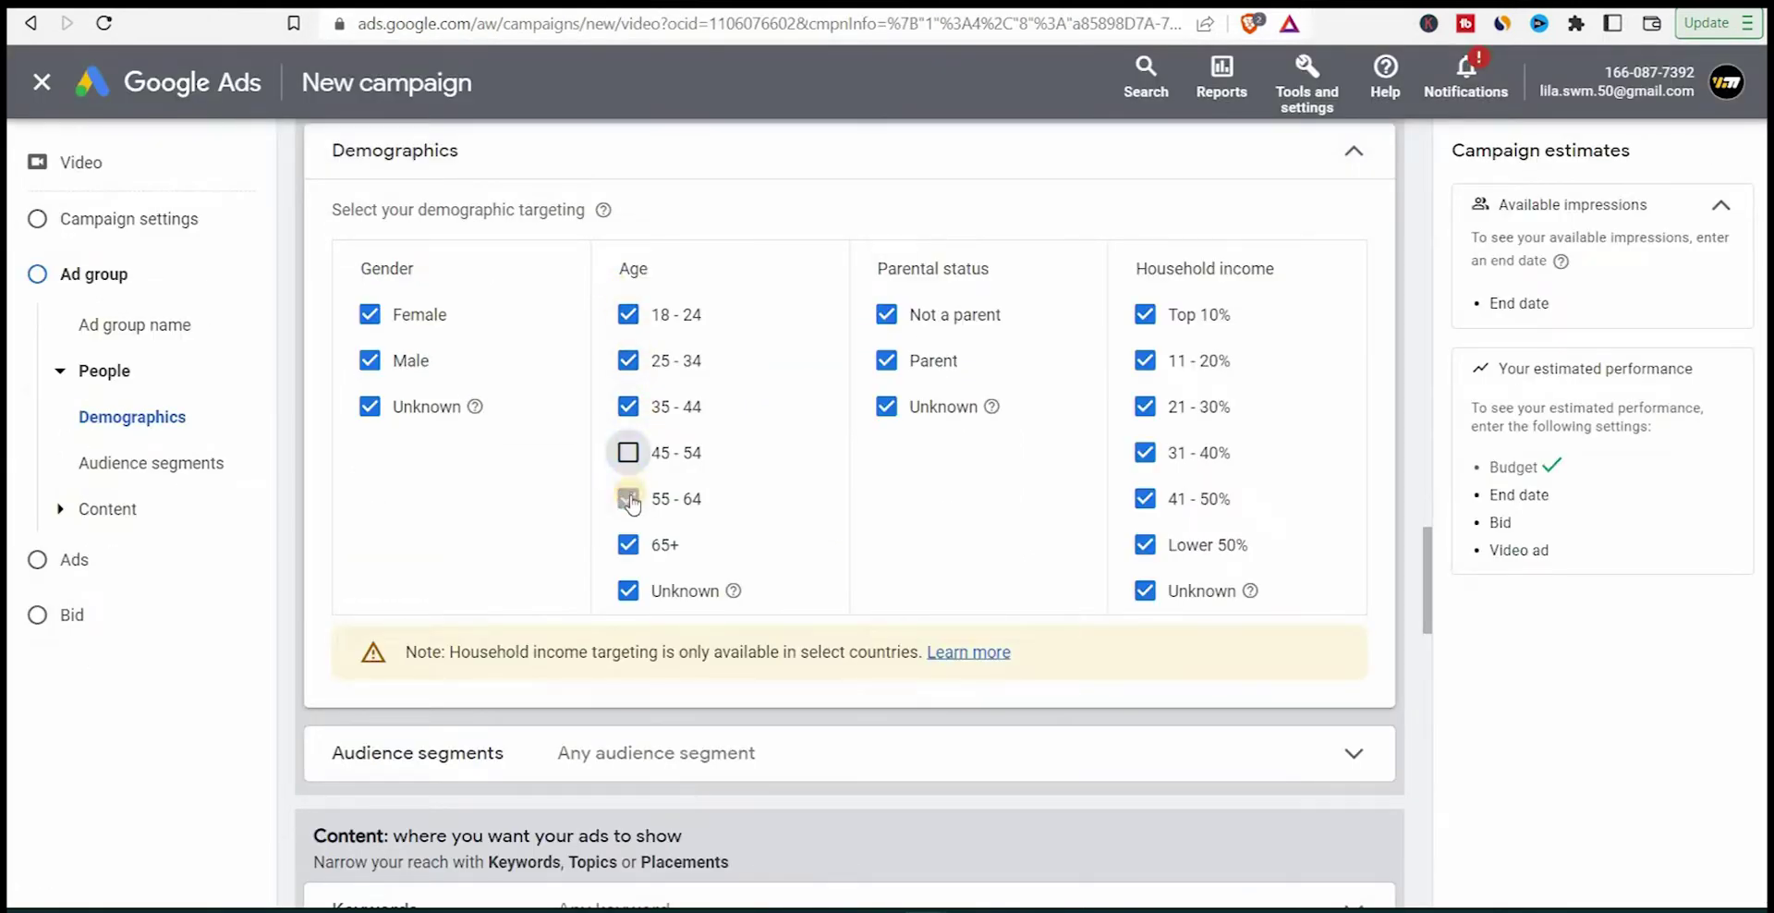
click(629, 498)
click(629, 545)
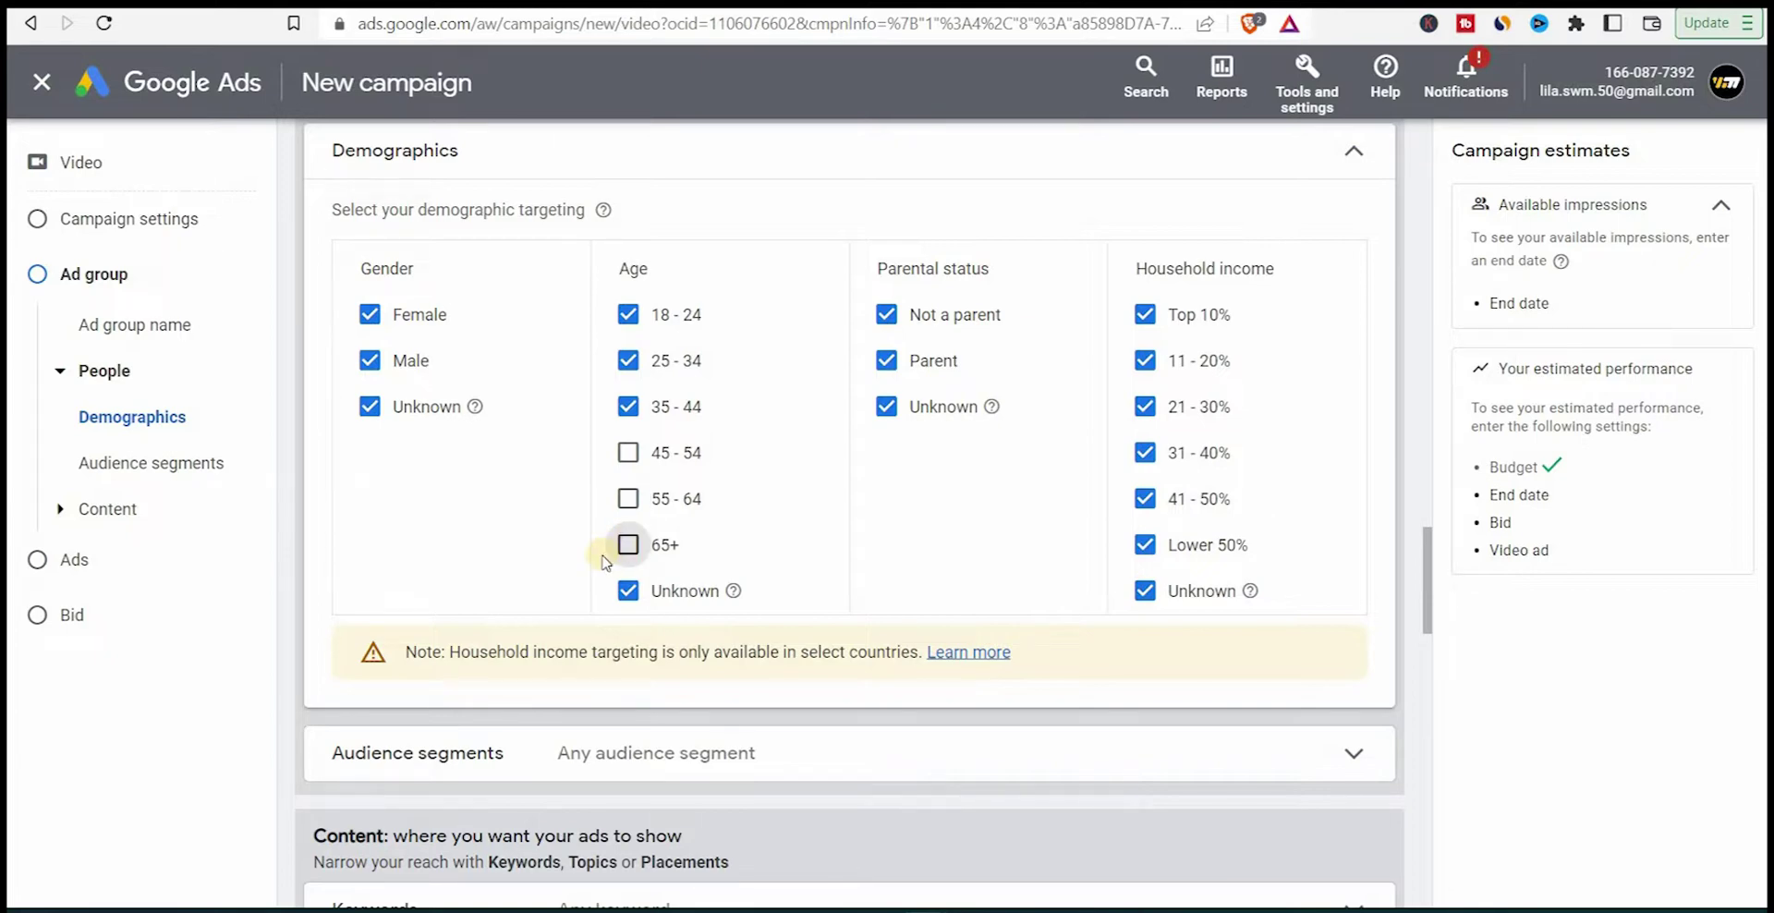
click(1016, 155)
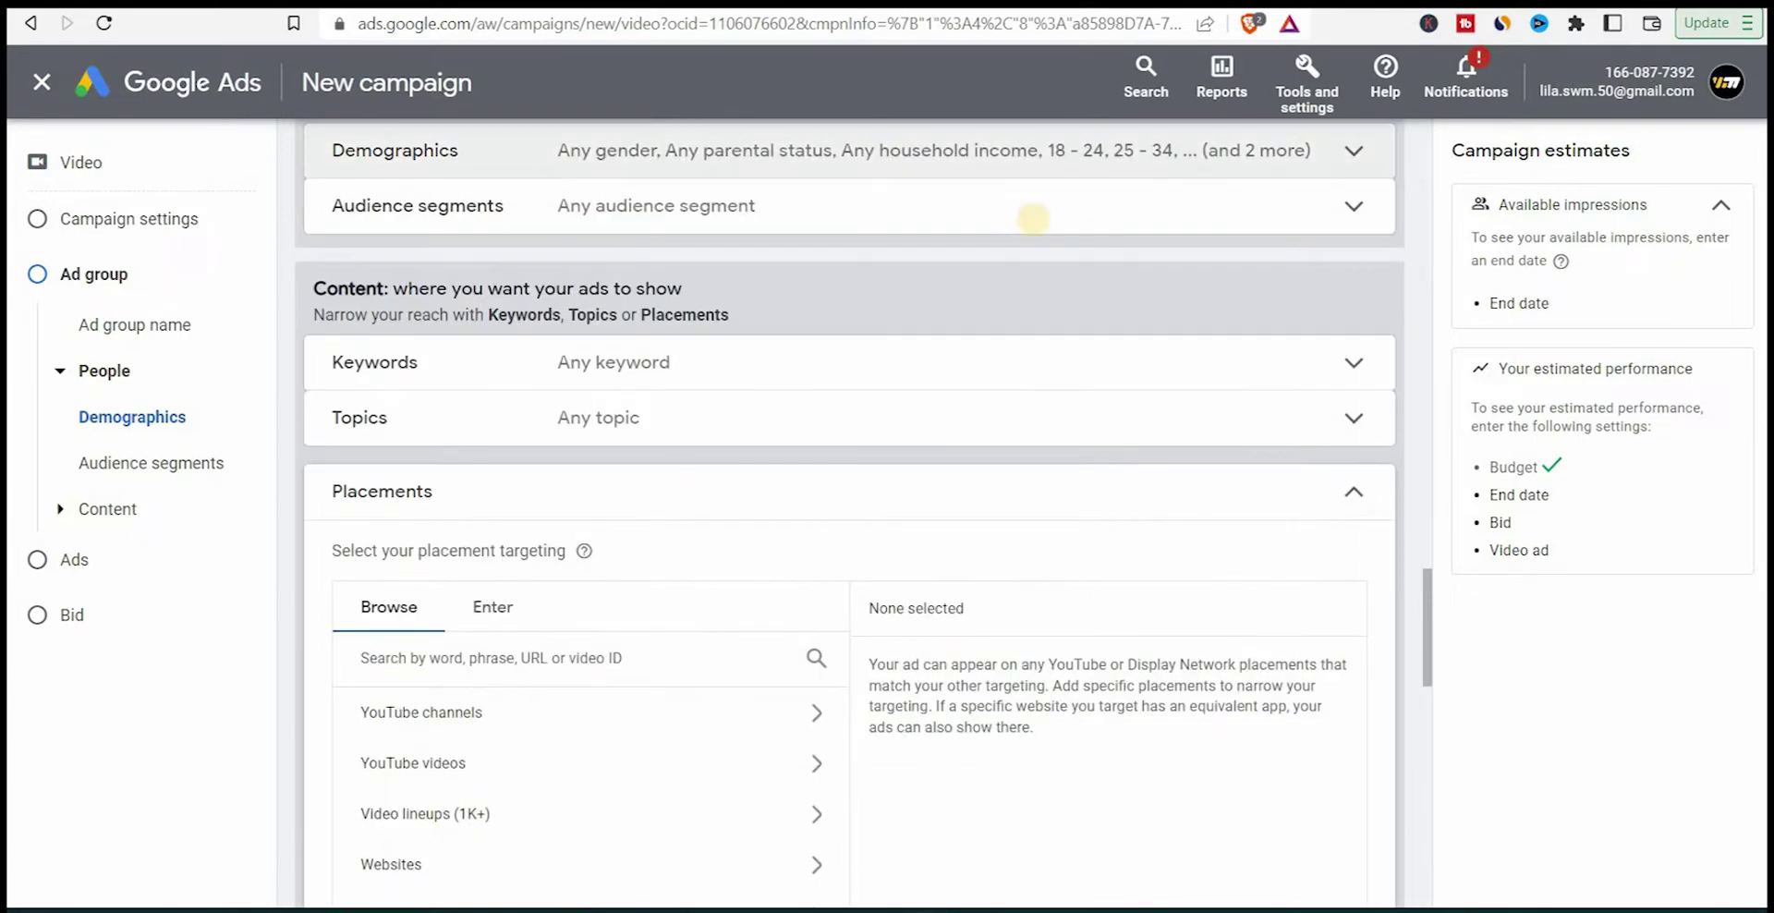
Step: Review the audience segment options, leaving targeting open to any audience segment
click(1120, 219)
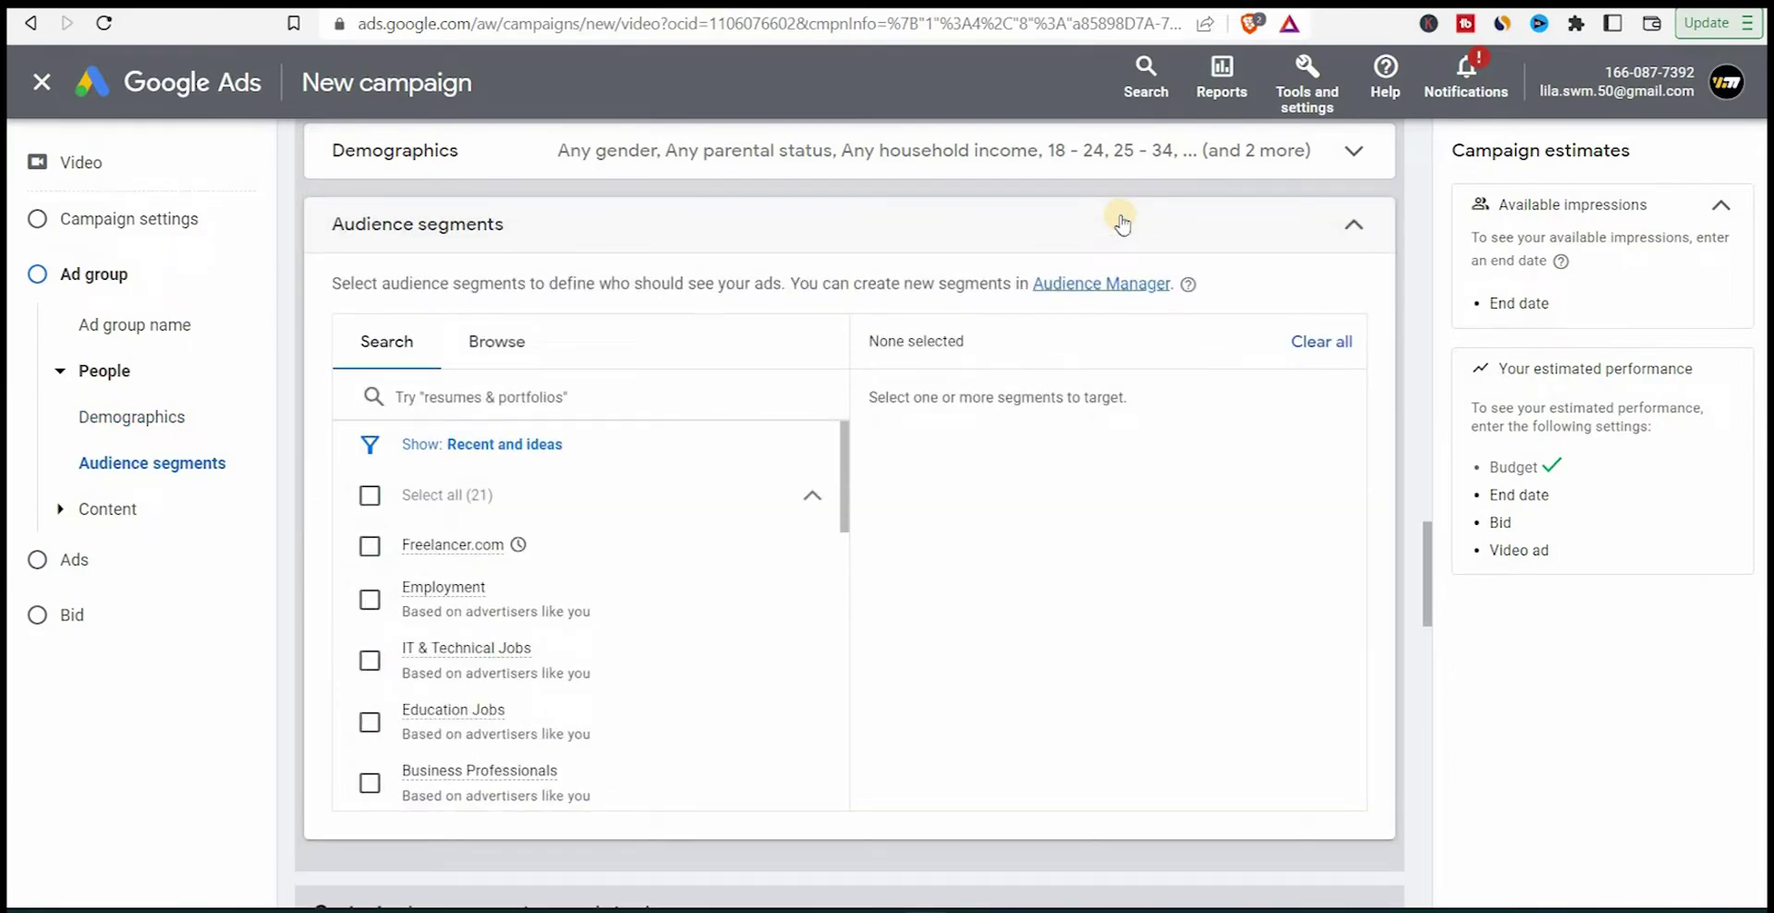
click(529, 380)
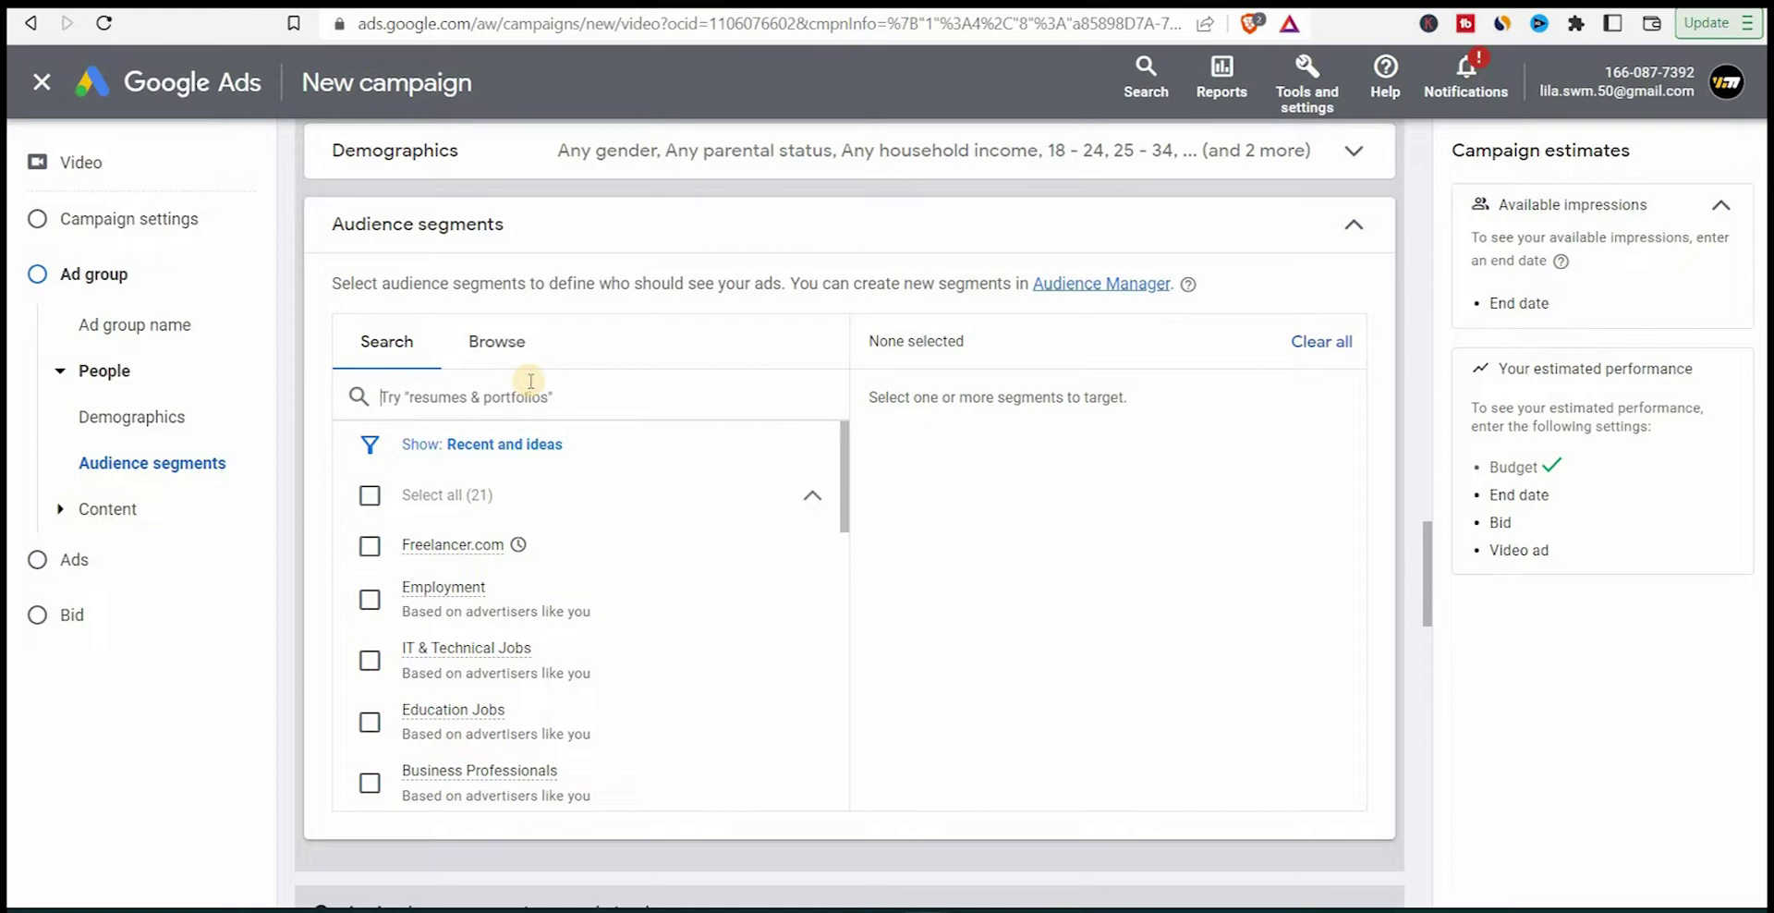
click(1355, 229)
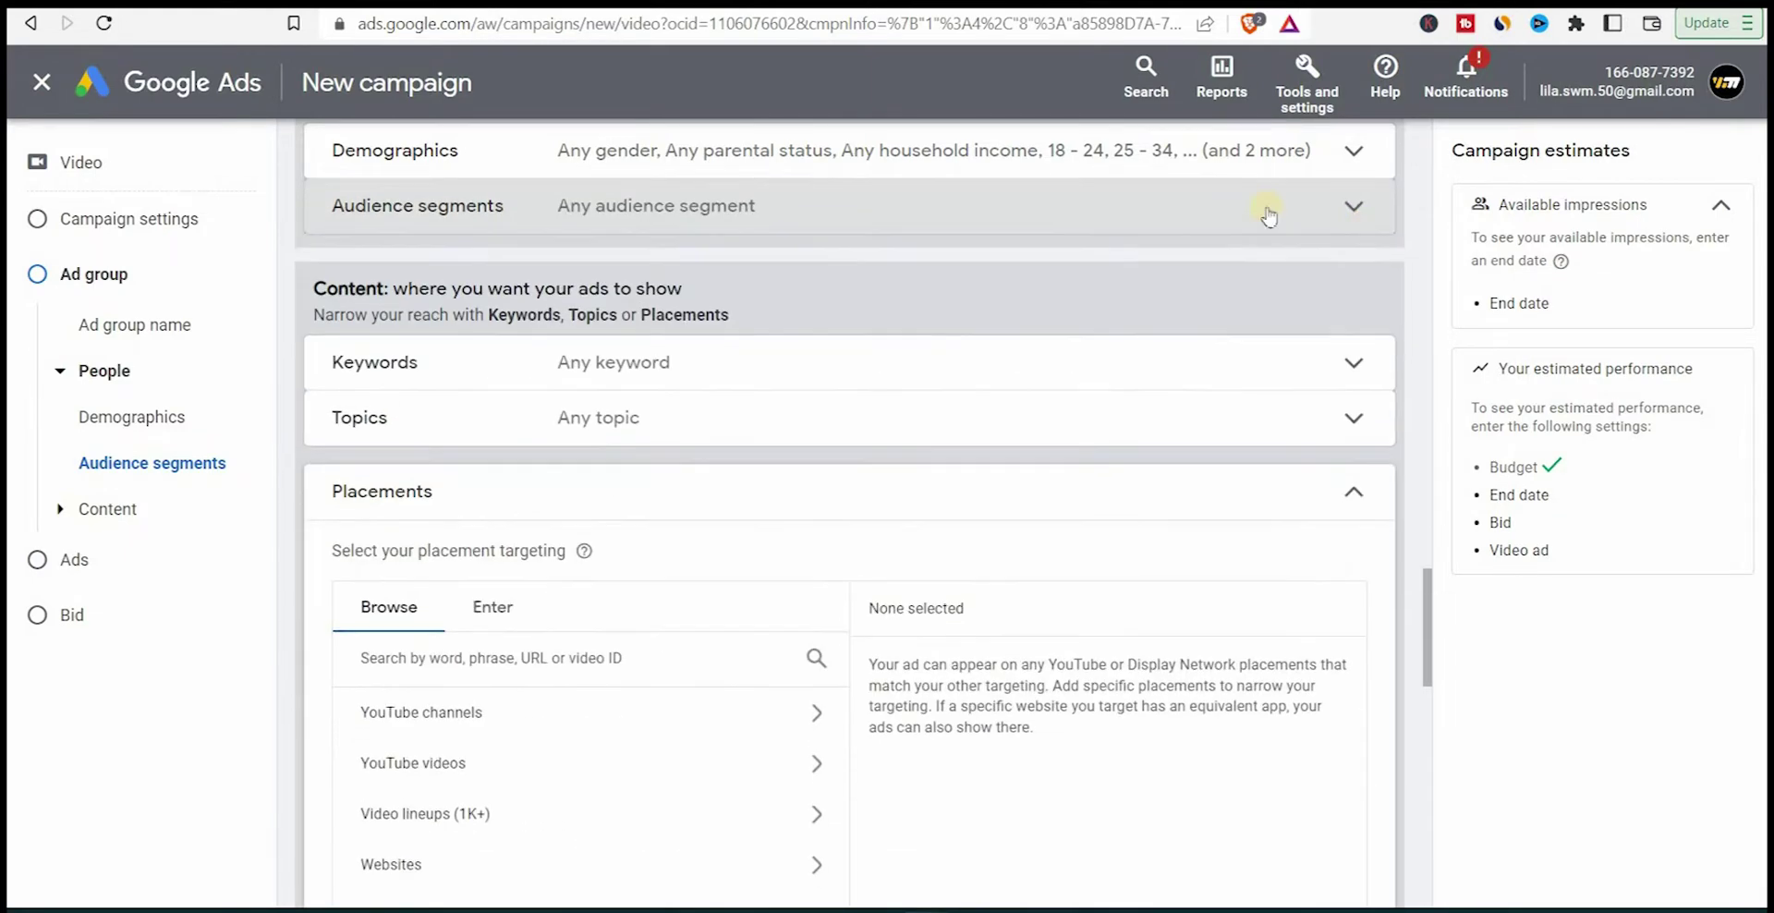
Step: Switch placements to URL entry and add the first Upwork tutorial video's URL
scroll(390, 386, down, 4)
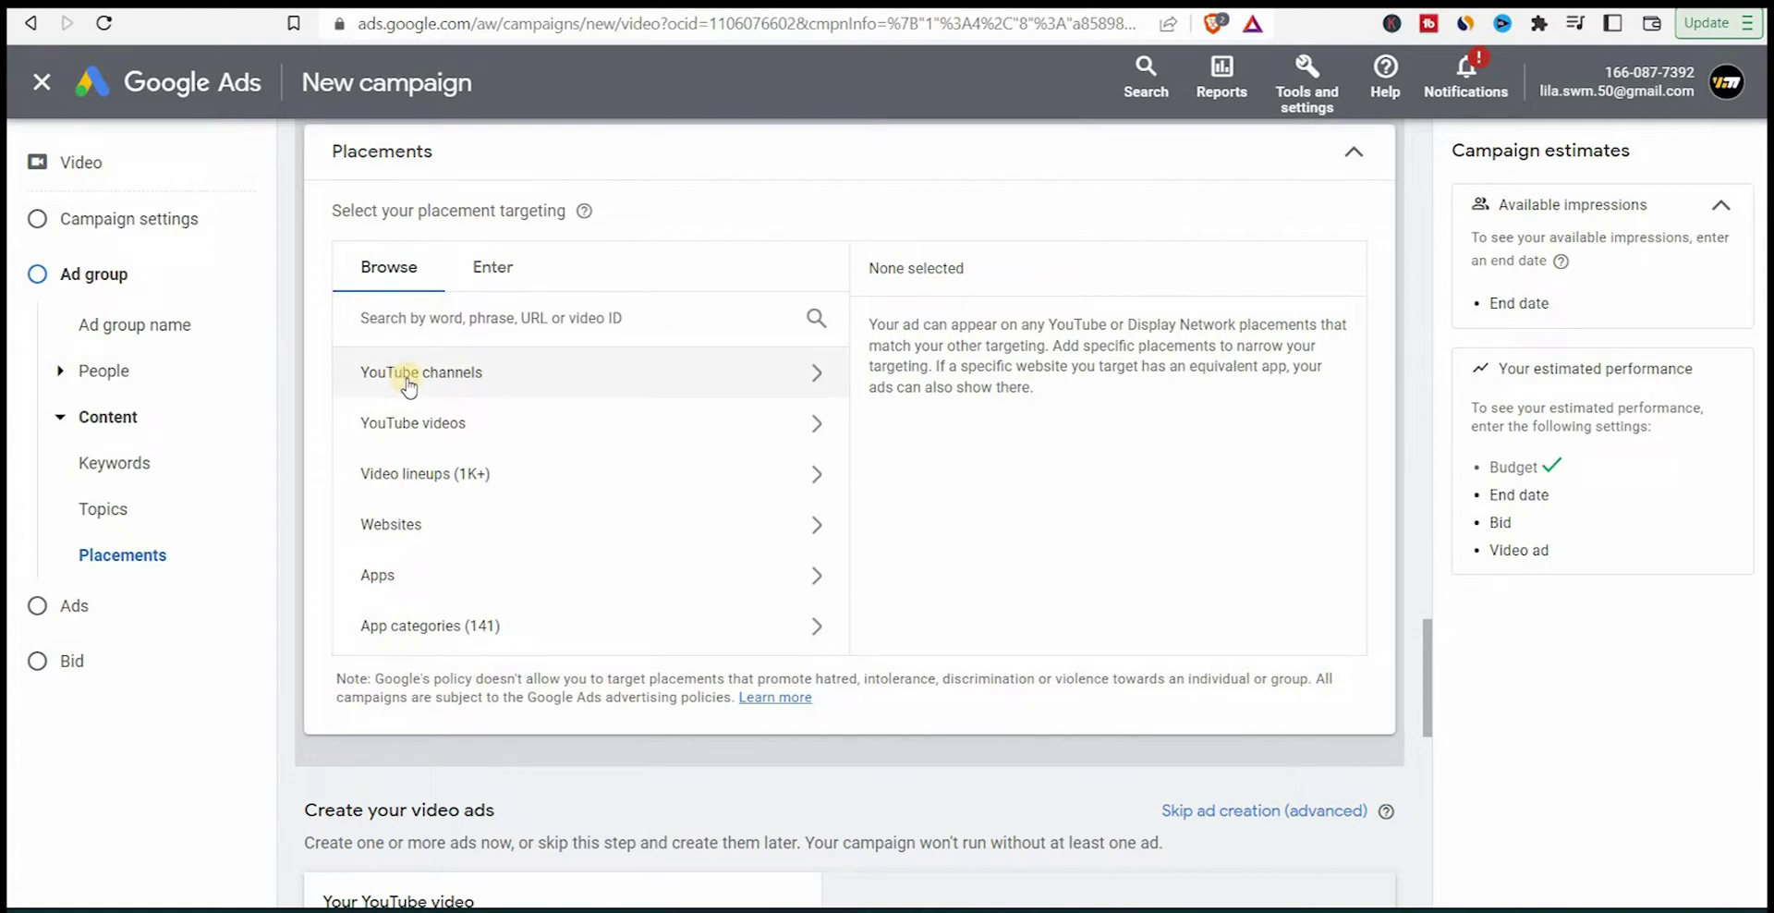
click(511, 284)
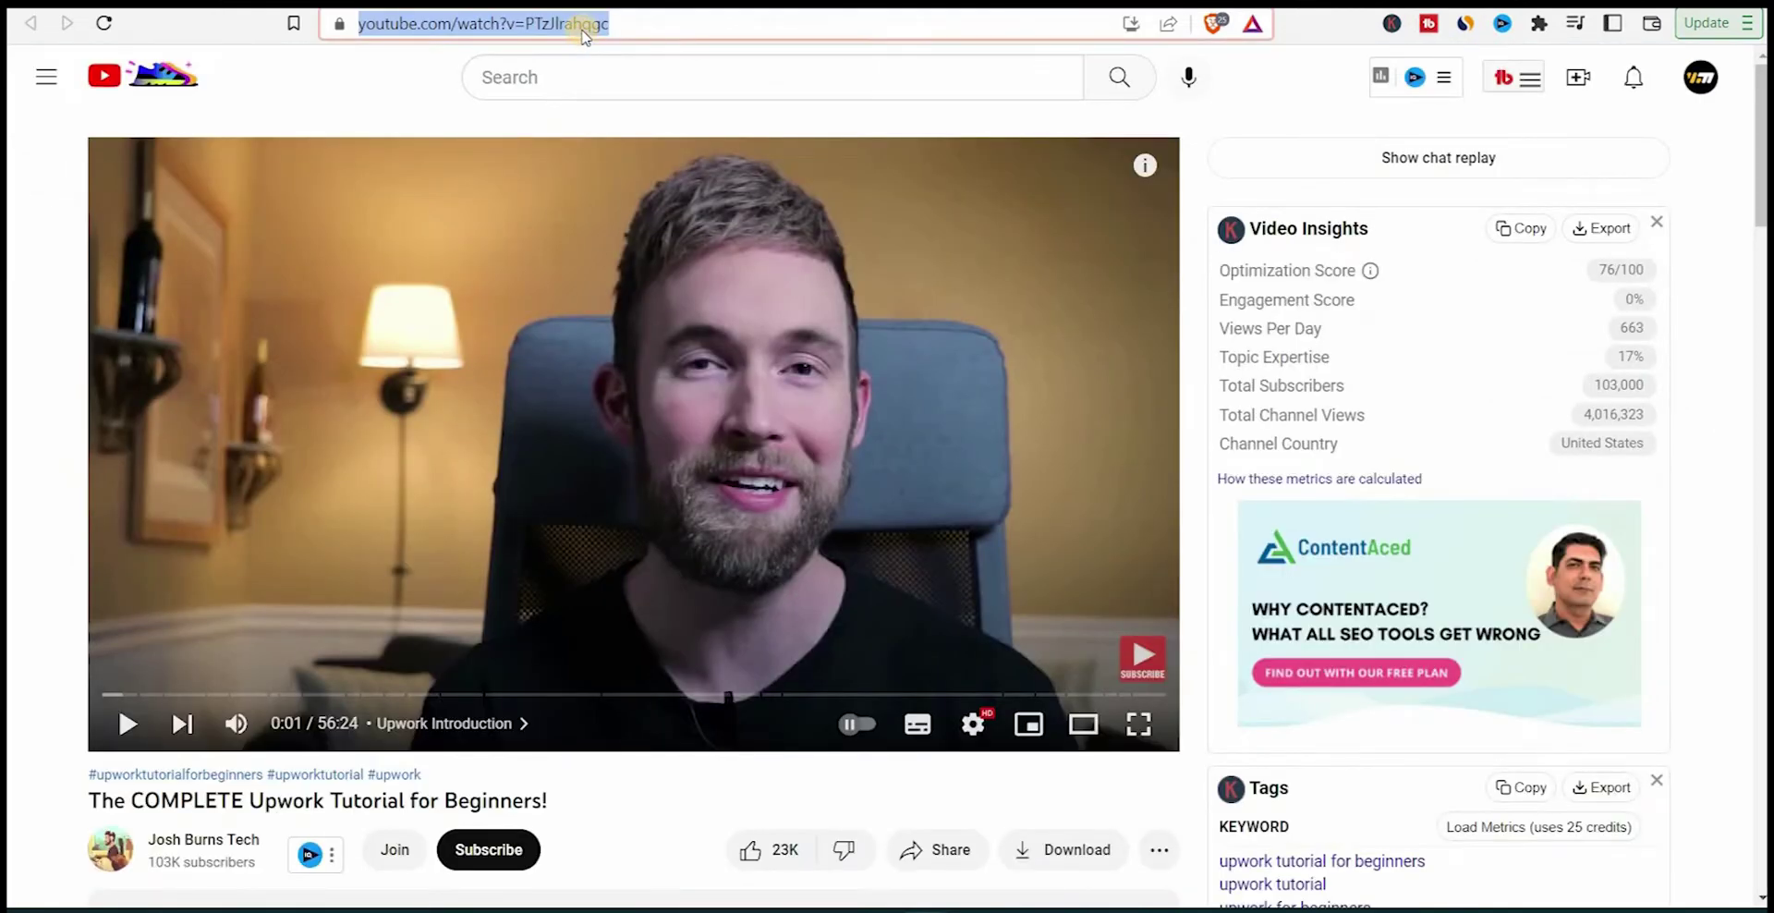
right_click(584, 35)
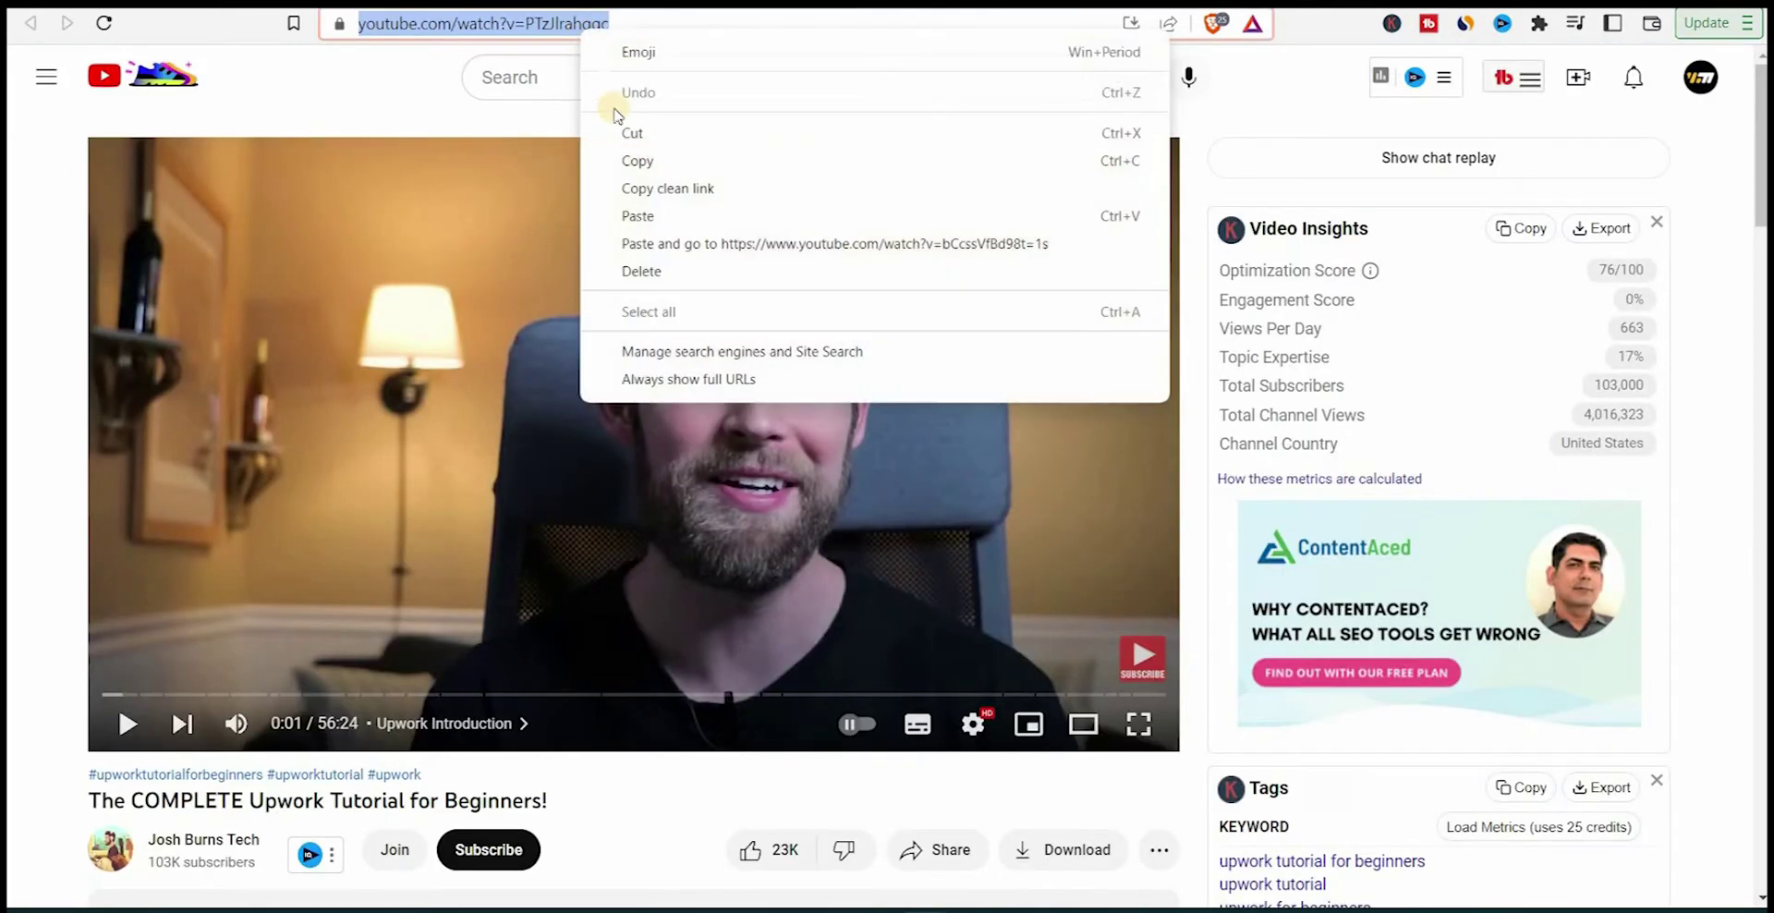
click(624, 158)
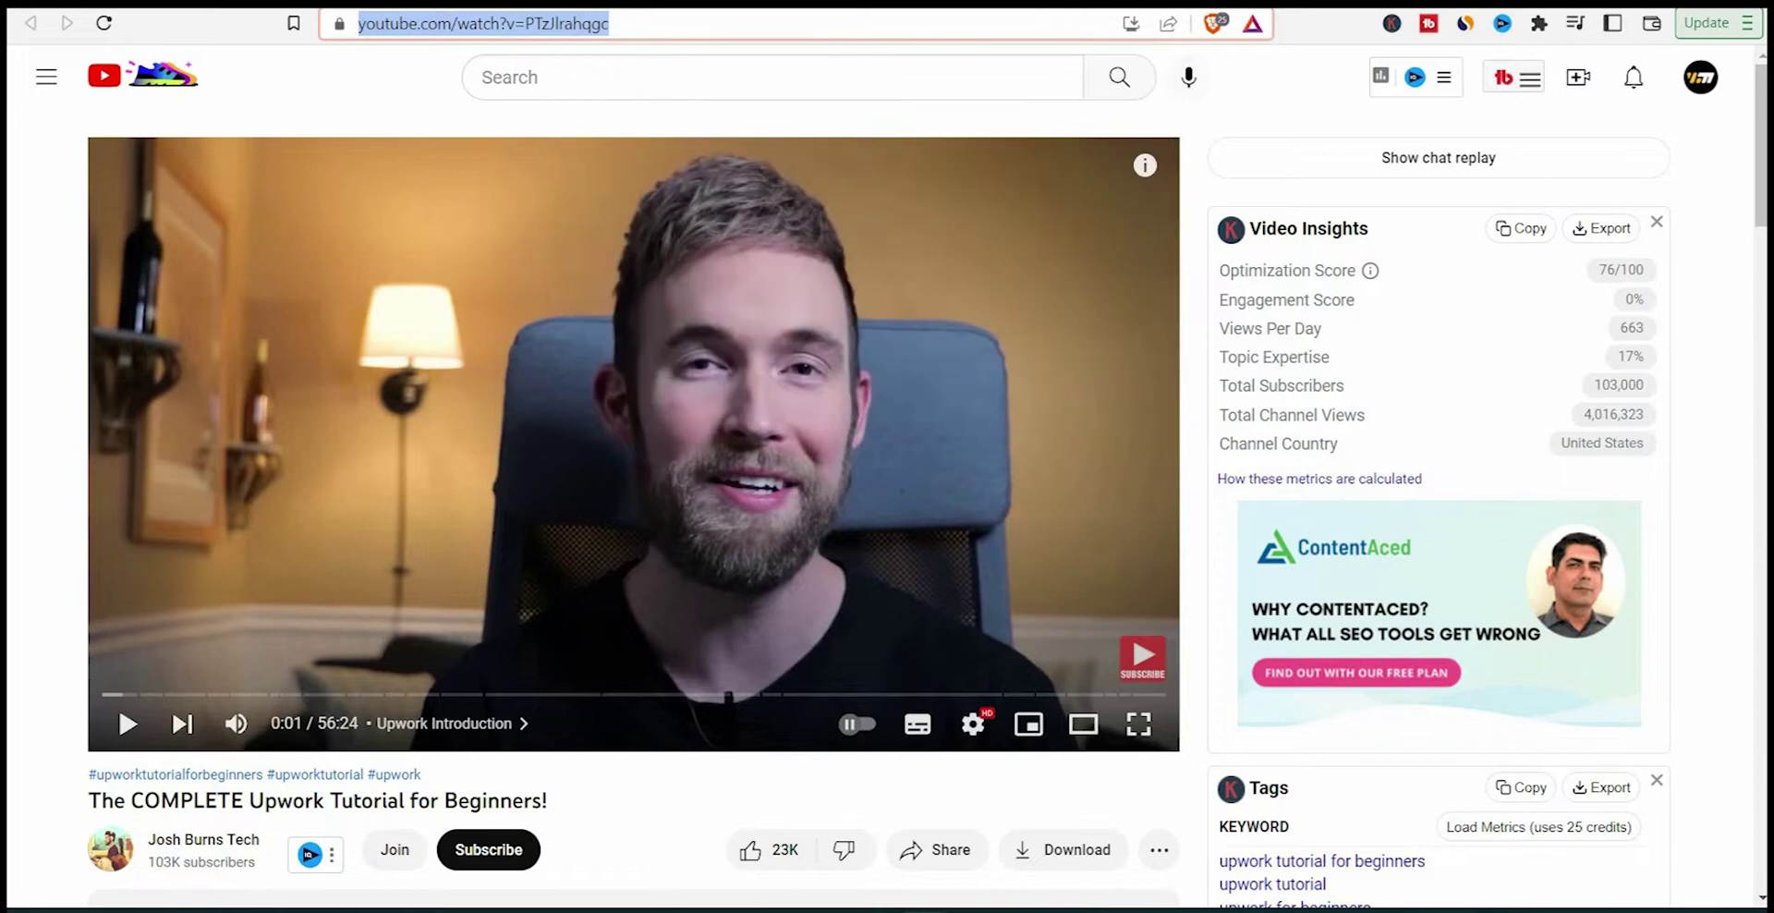
click(496, 372)
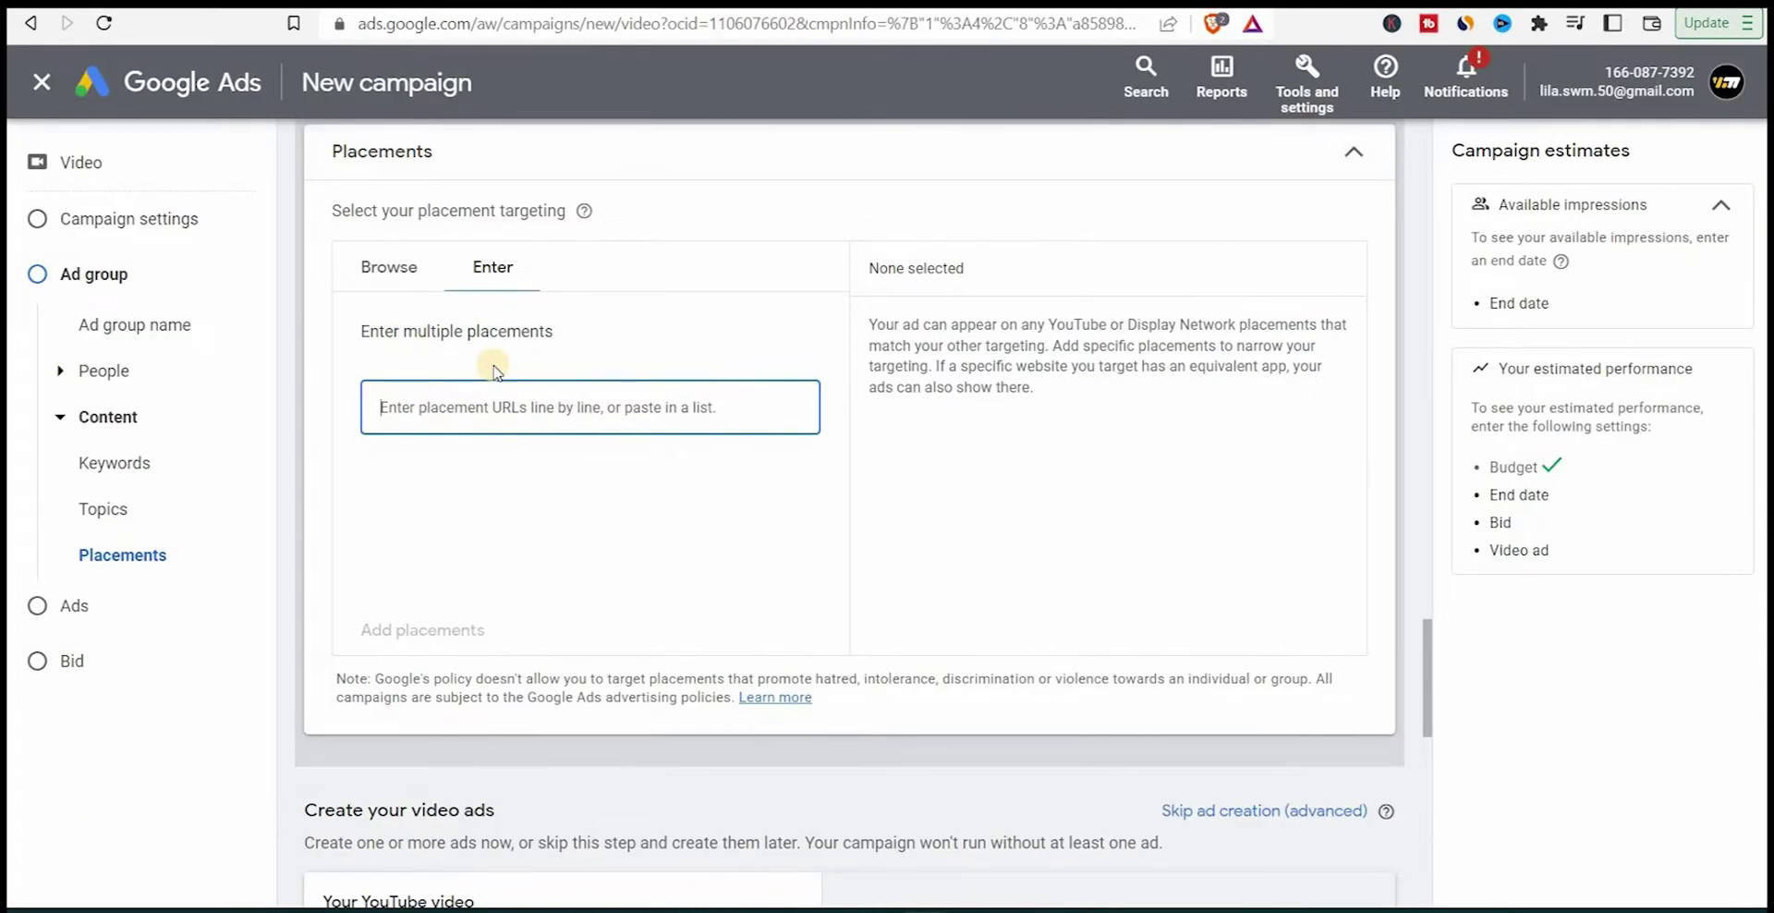
key(ctrl+v)
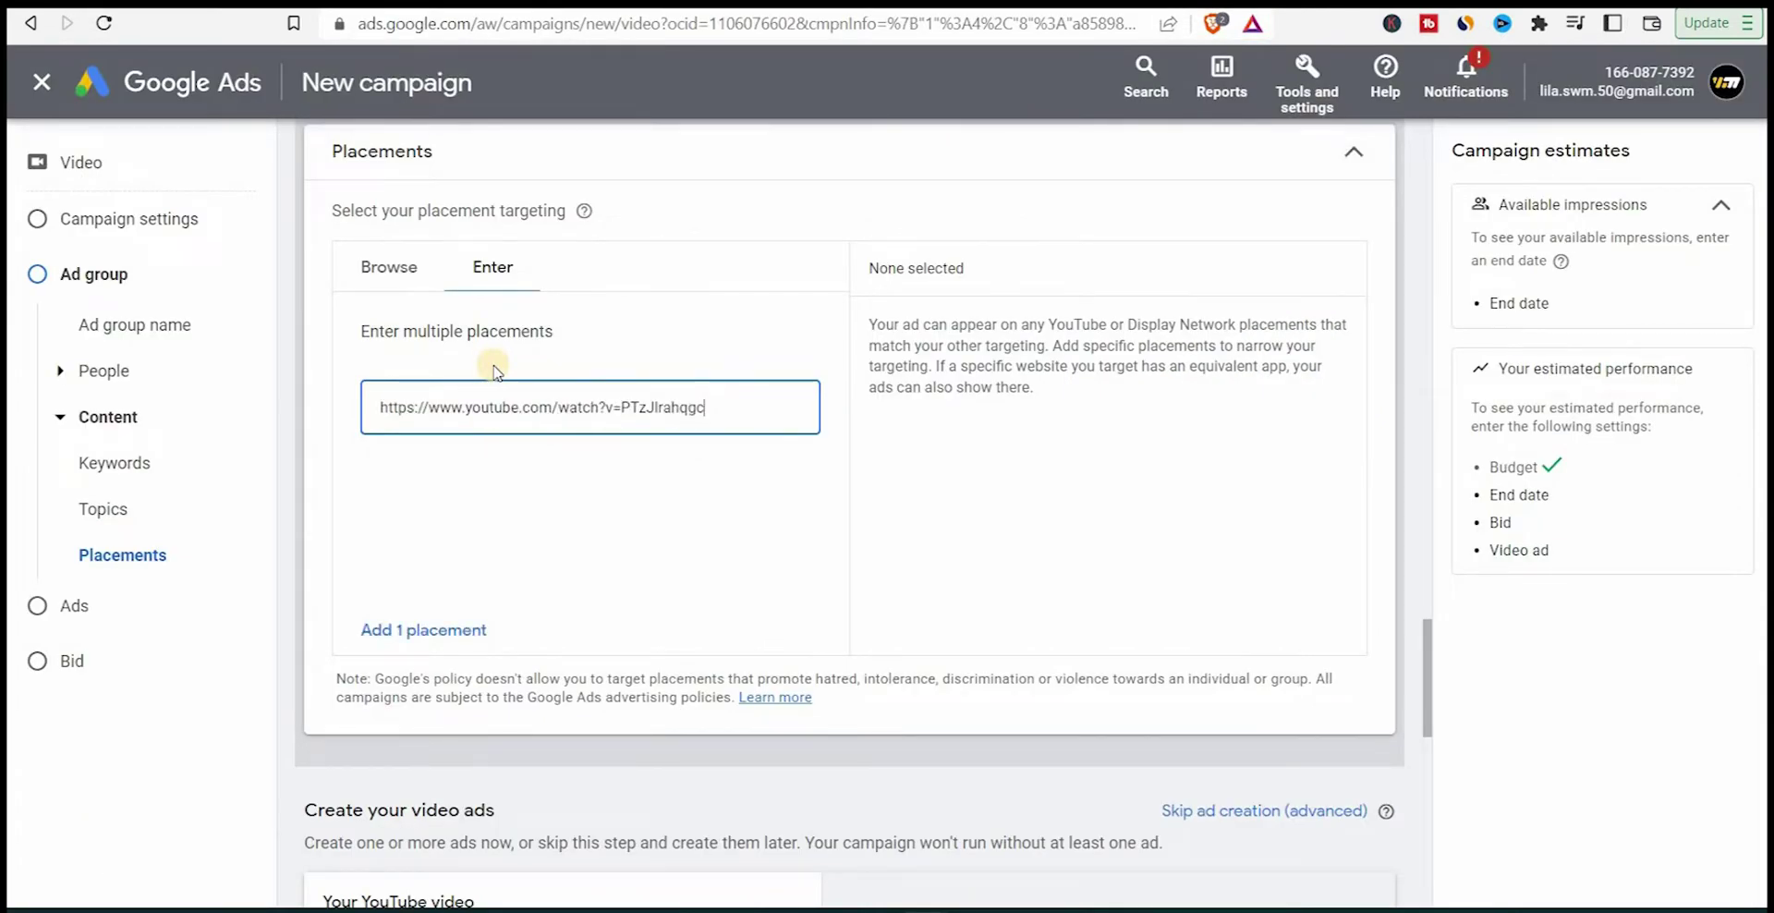
click(434, 629)
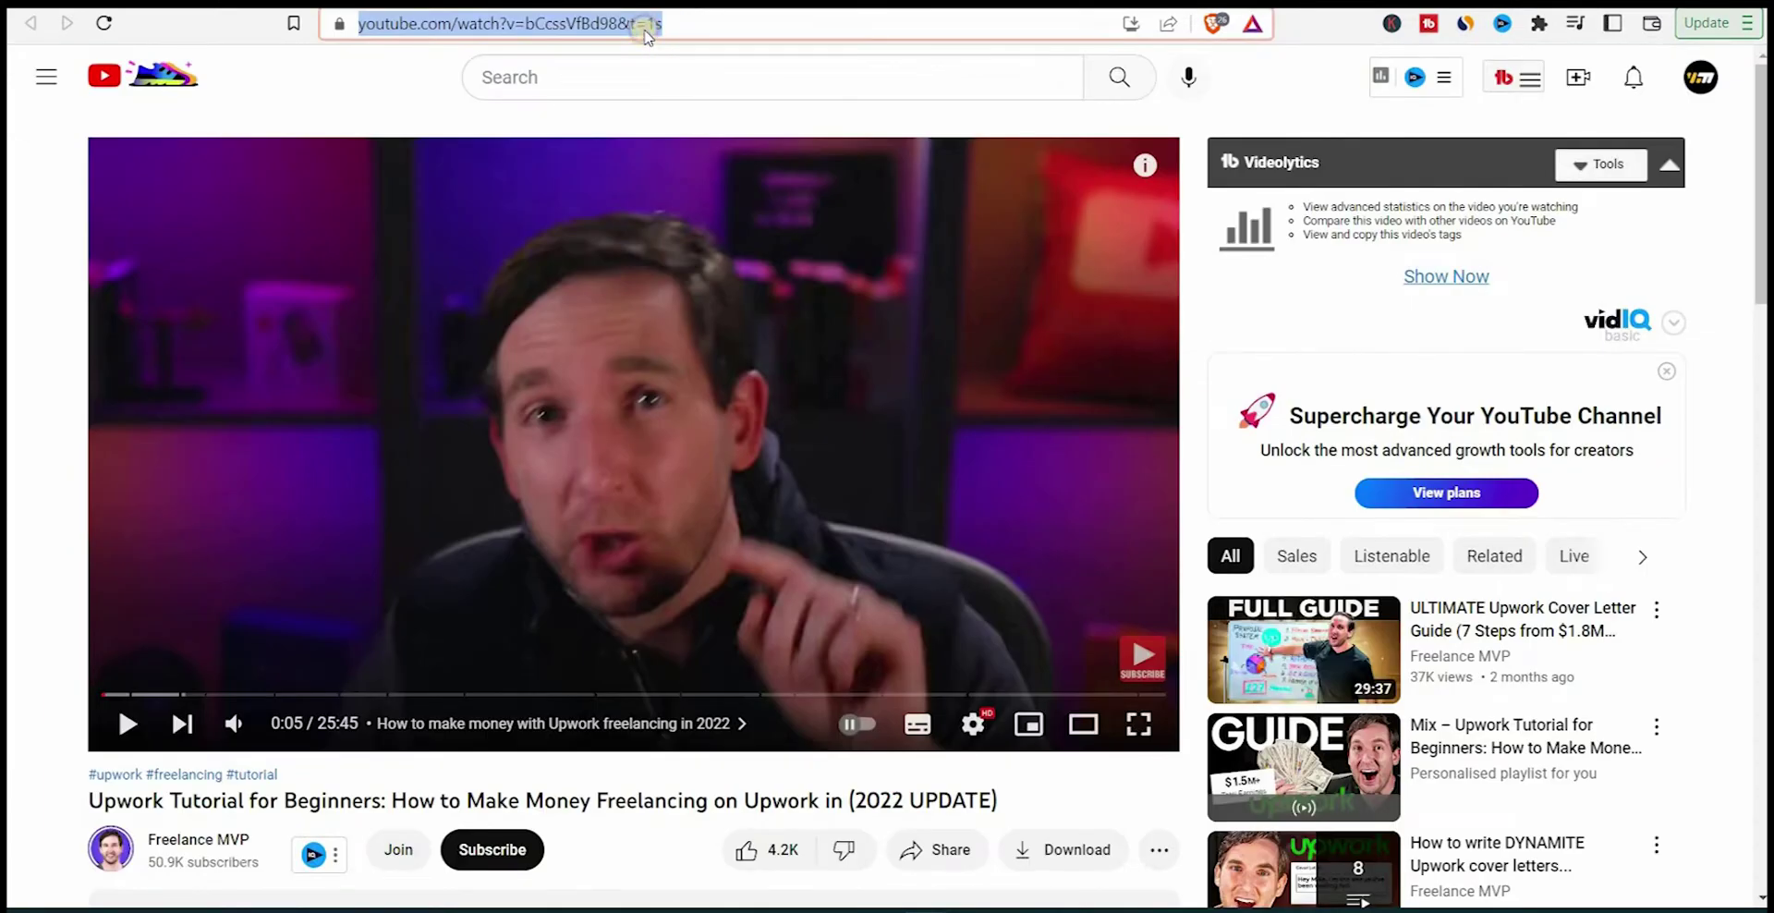
Step: Copy the second Upwork video's URL and add it as a placement
right_click(647, 25)
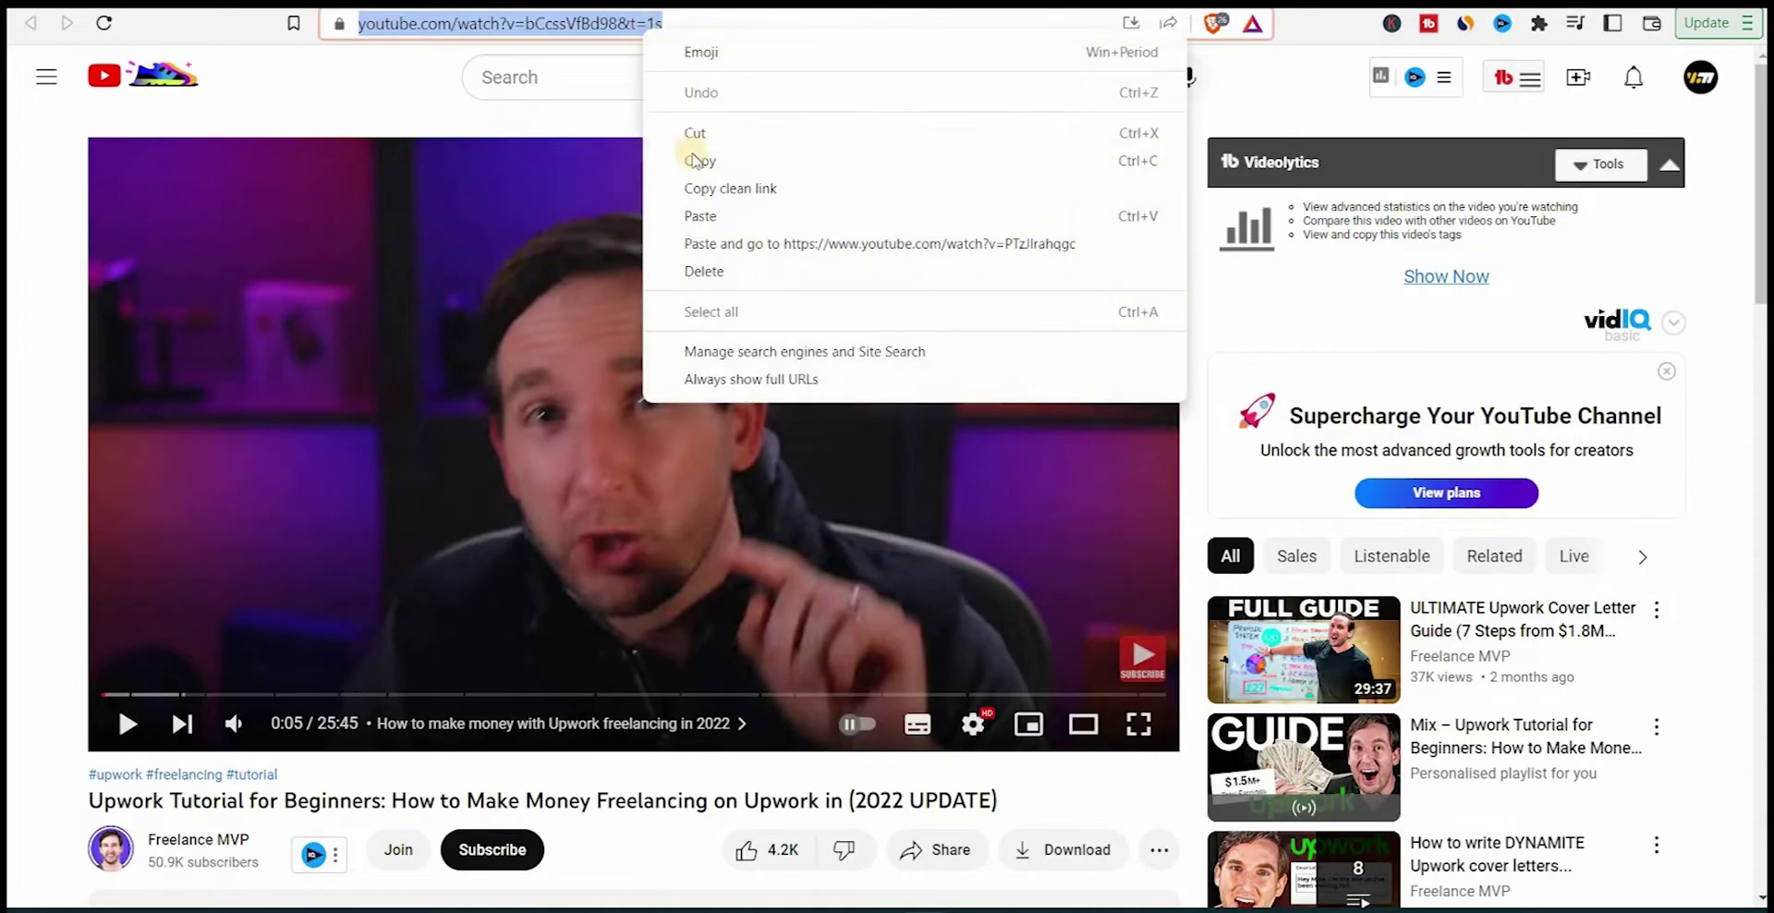
click(695, 160)
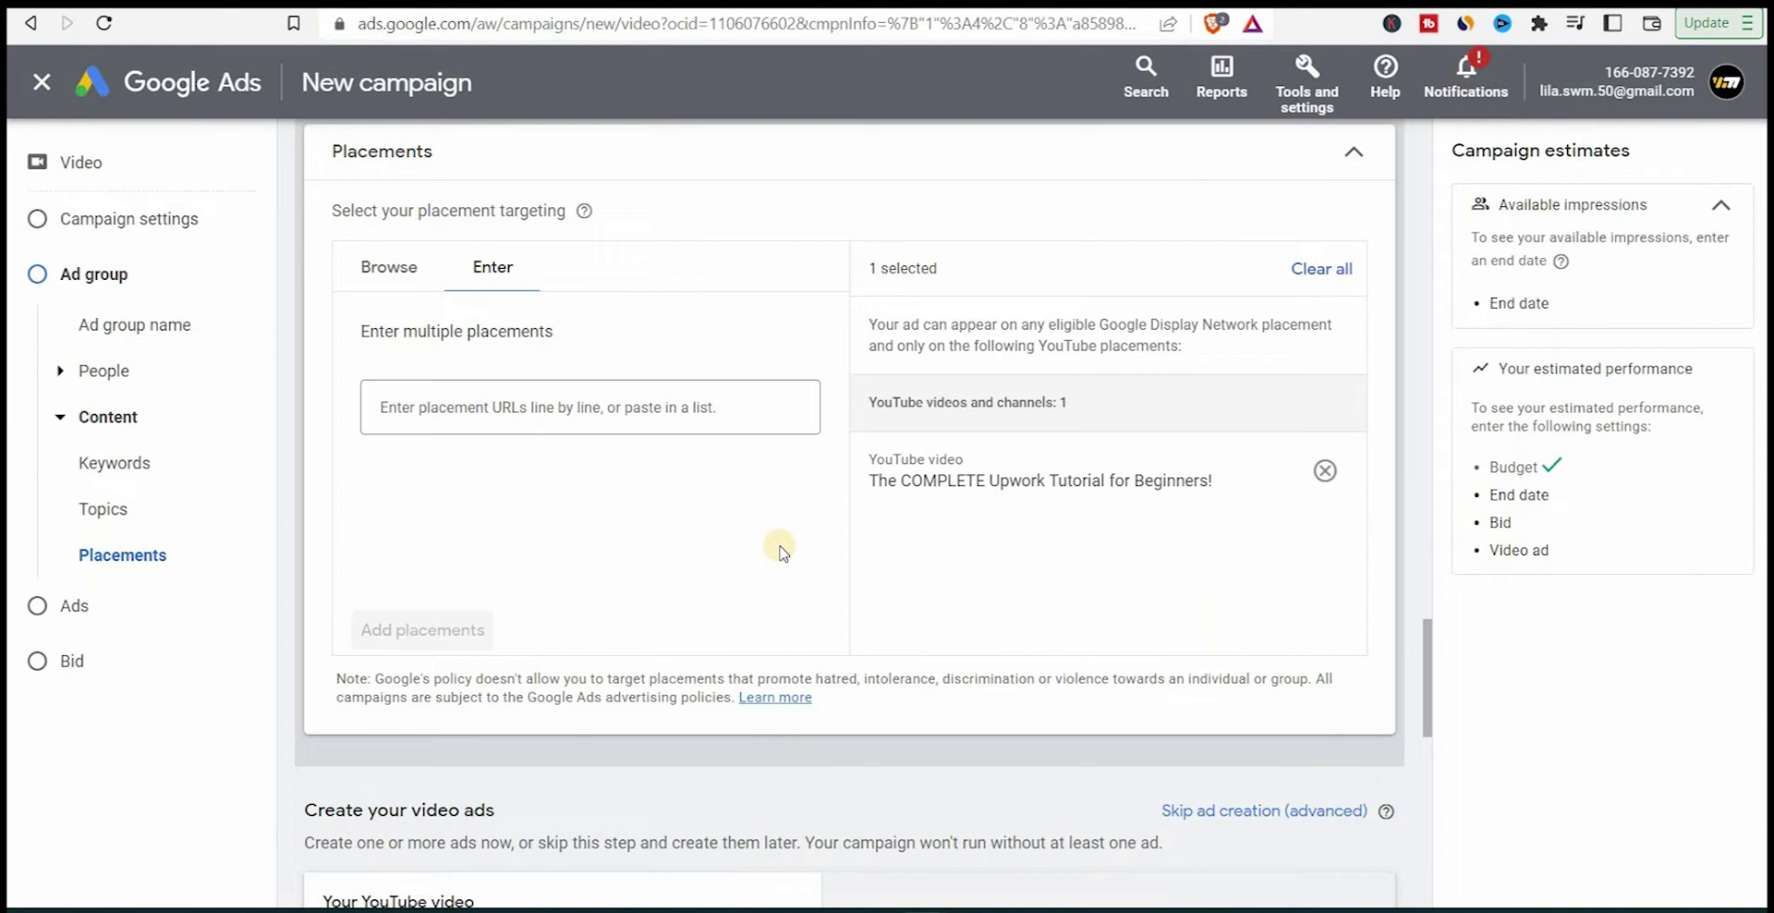
click(709, 408)
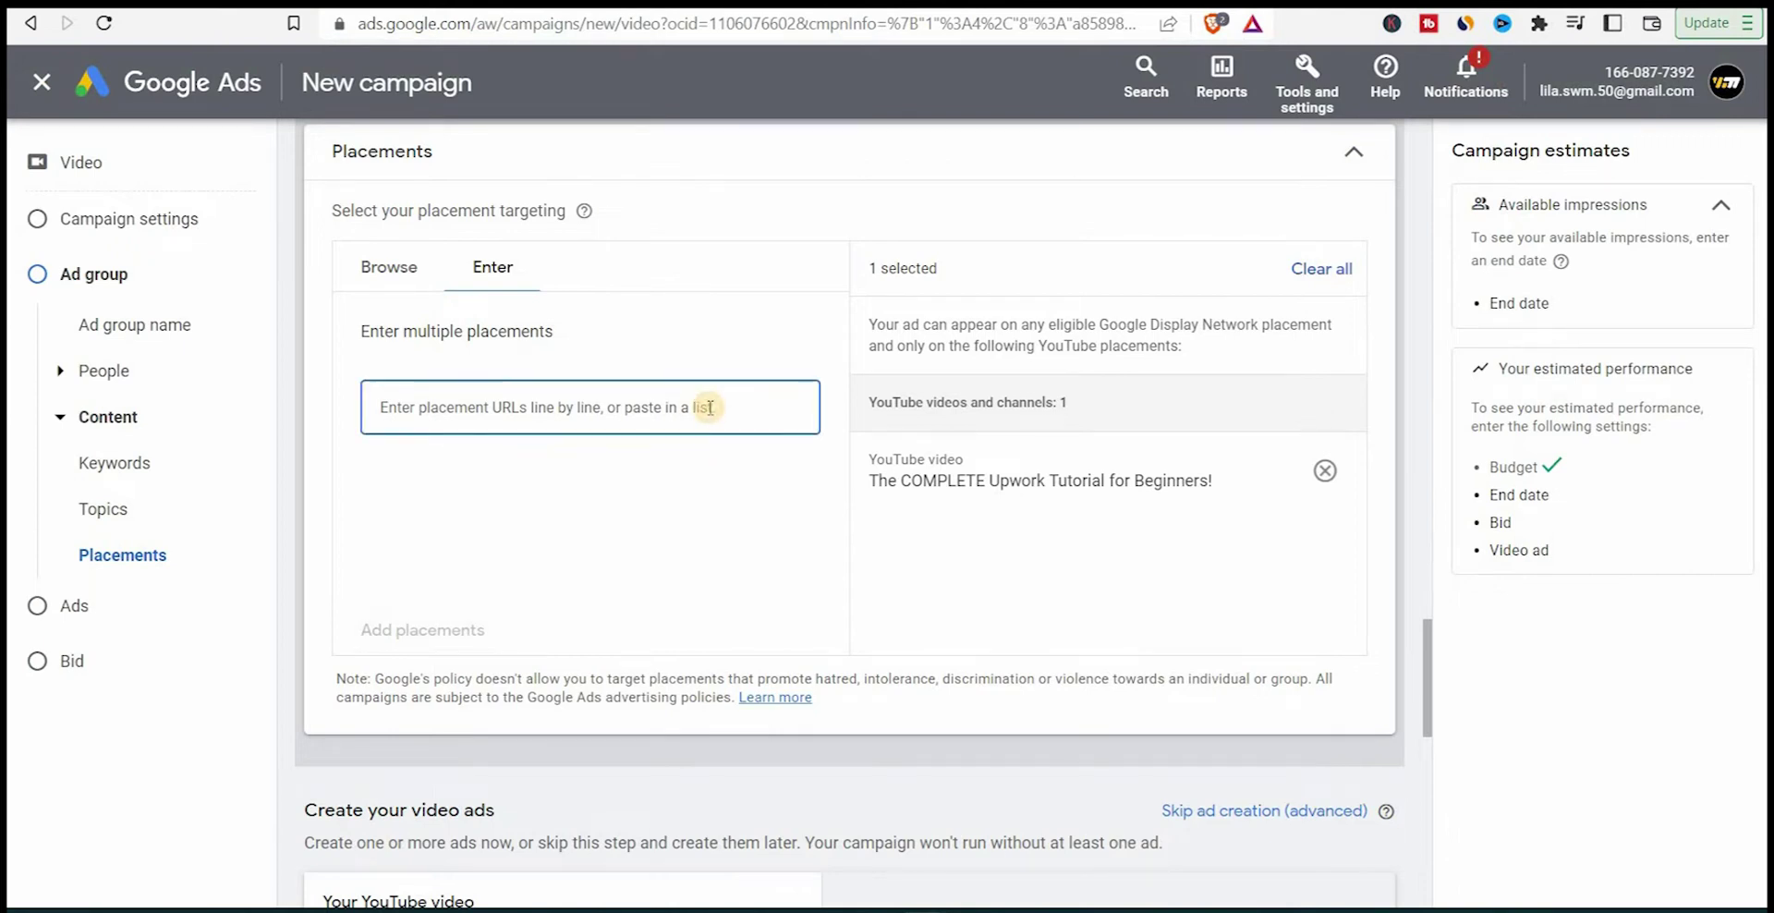
key(ctrl+v)
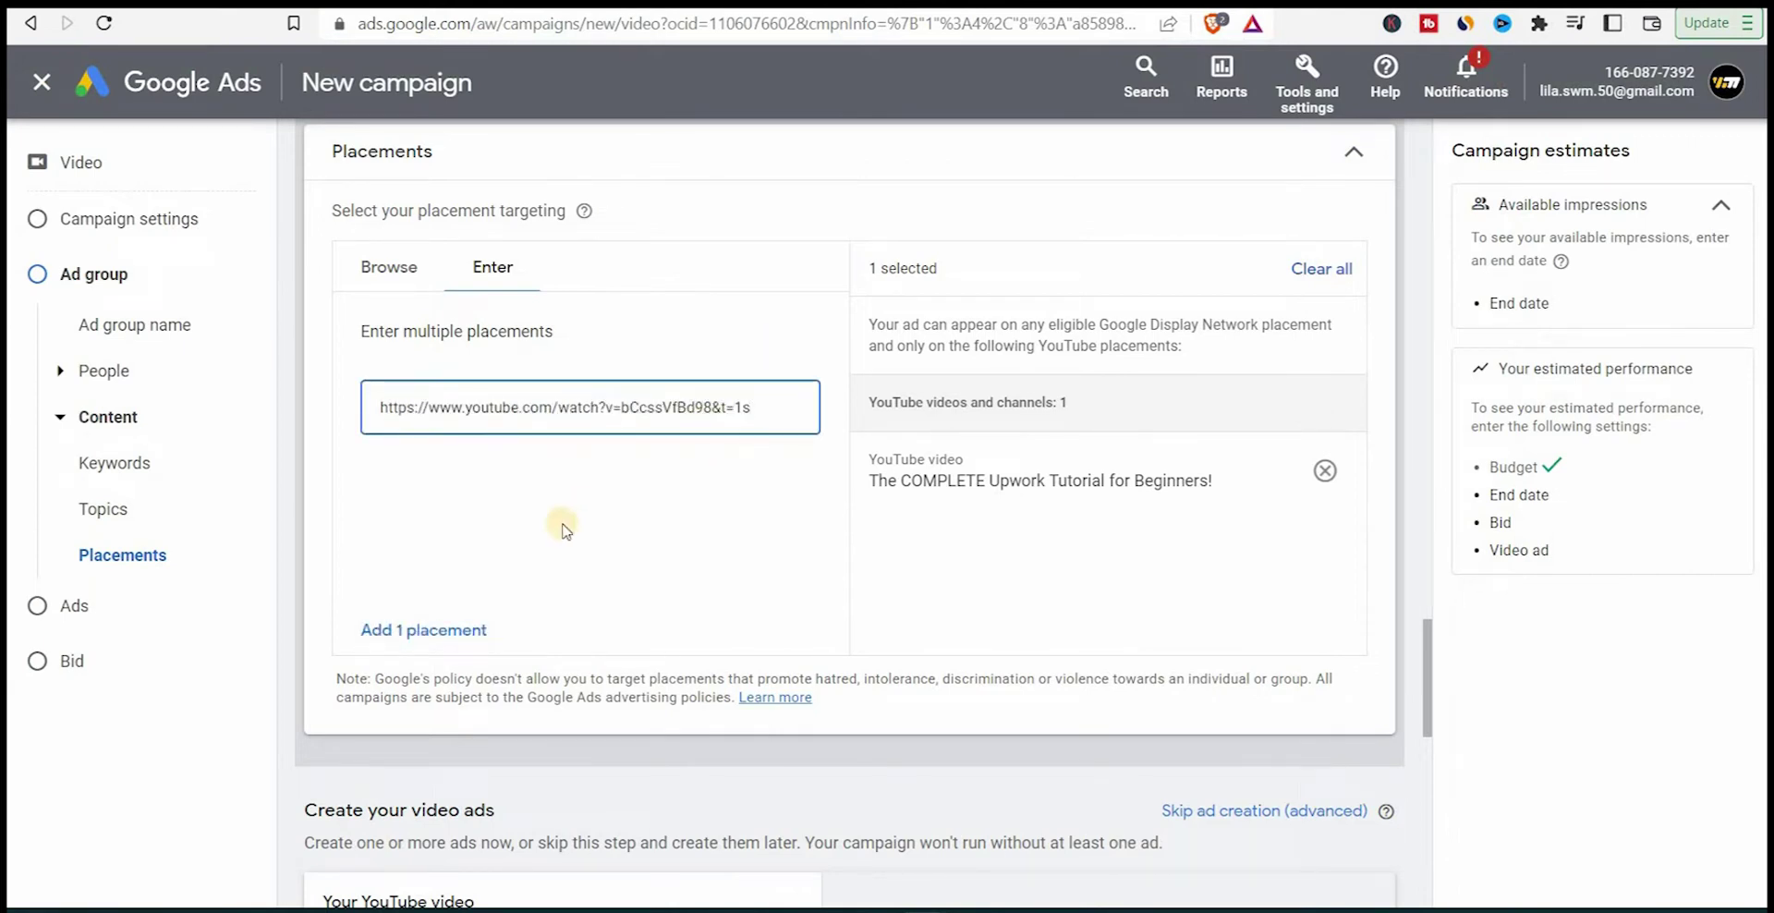
click(462, 626)
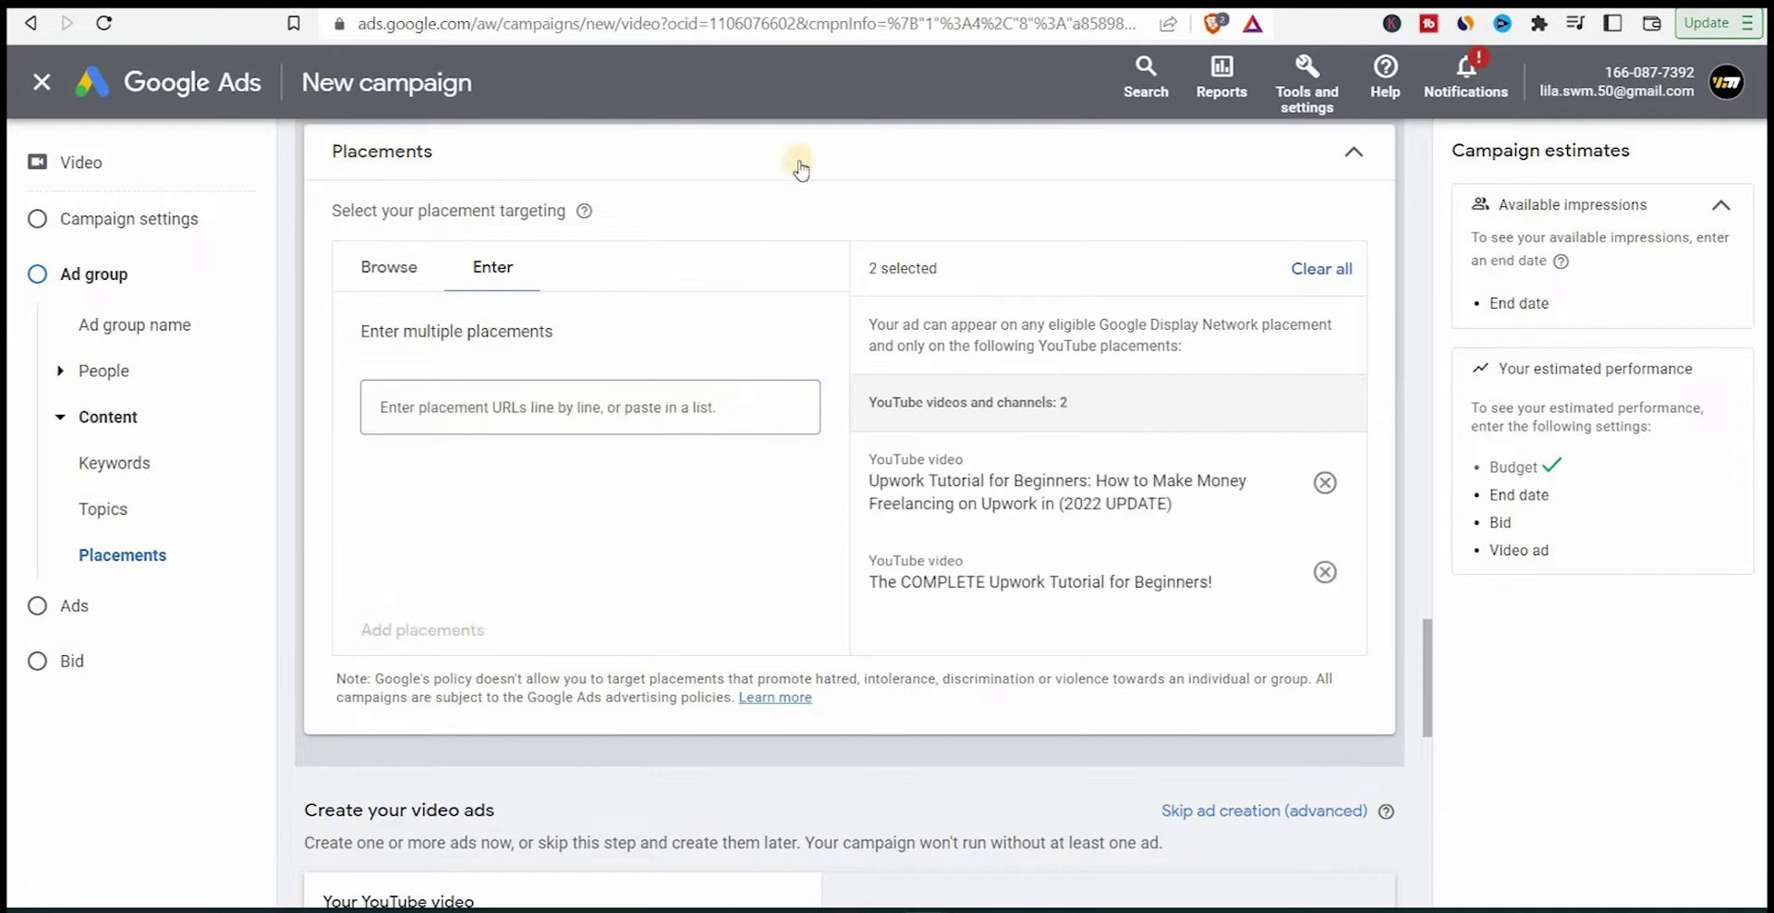
Step: Add the third Upwork video's URL as the last placement
key(ctrl+Tab)
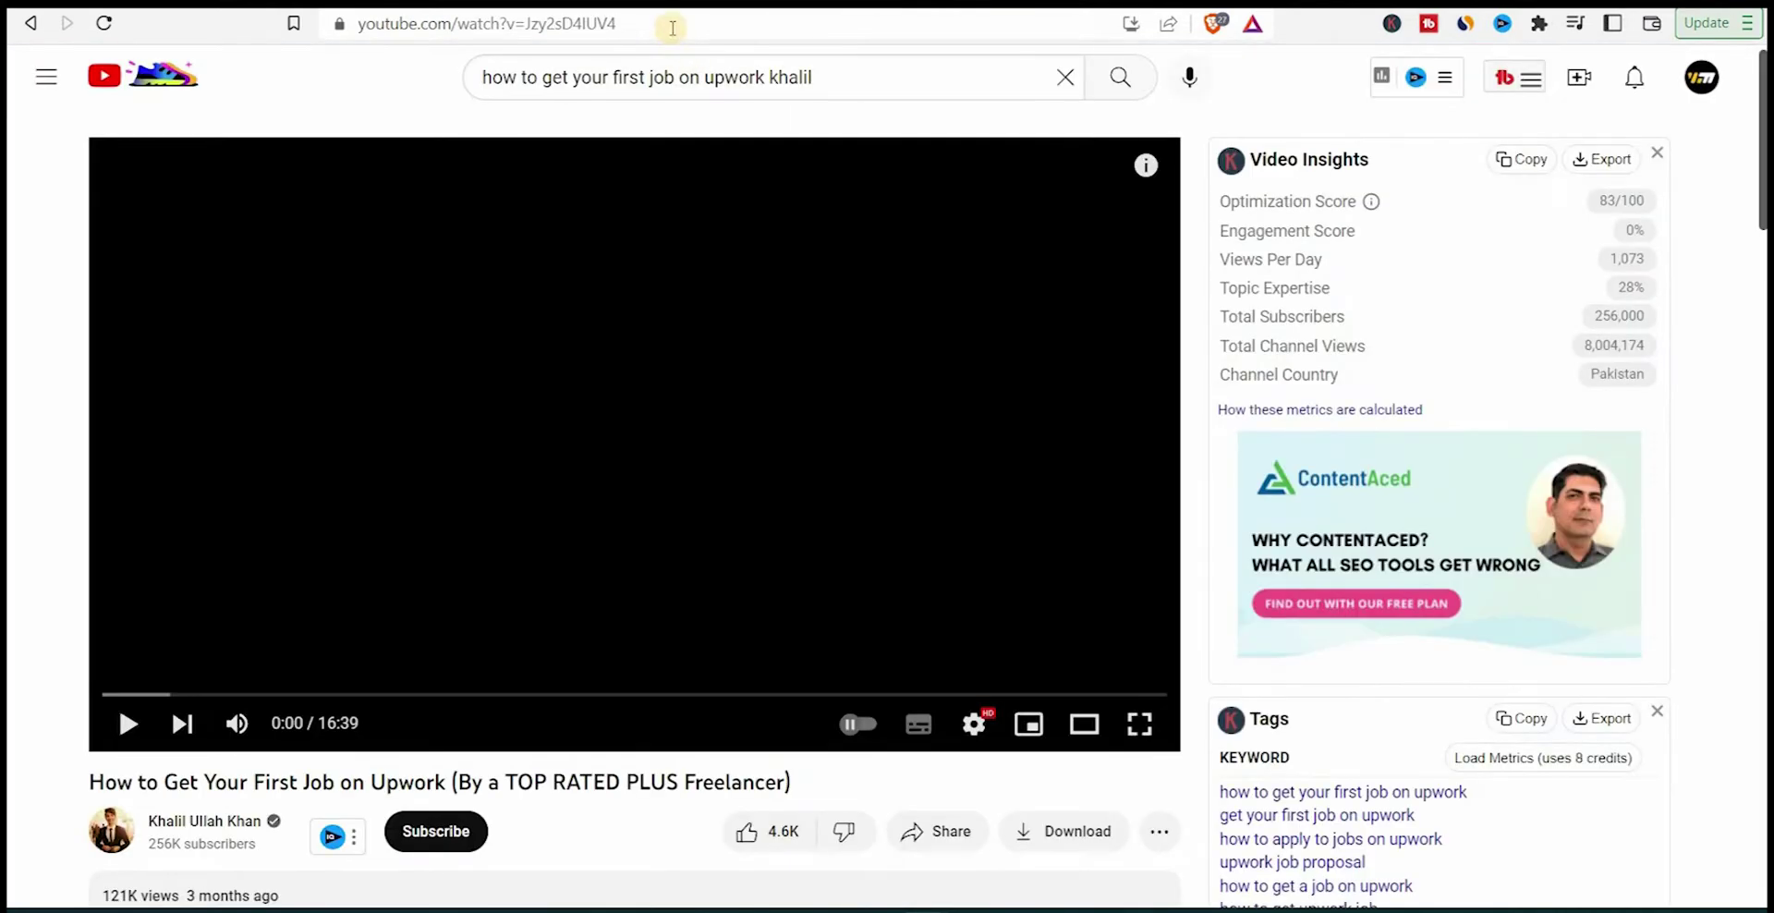
click(672, 28)
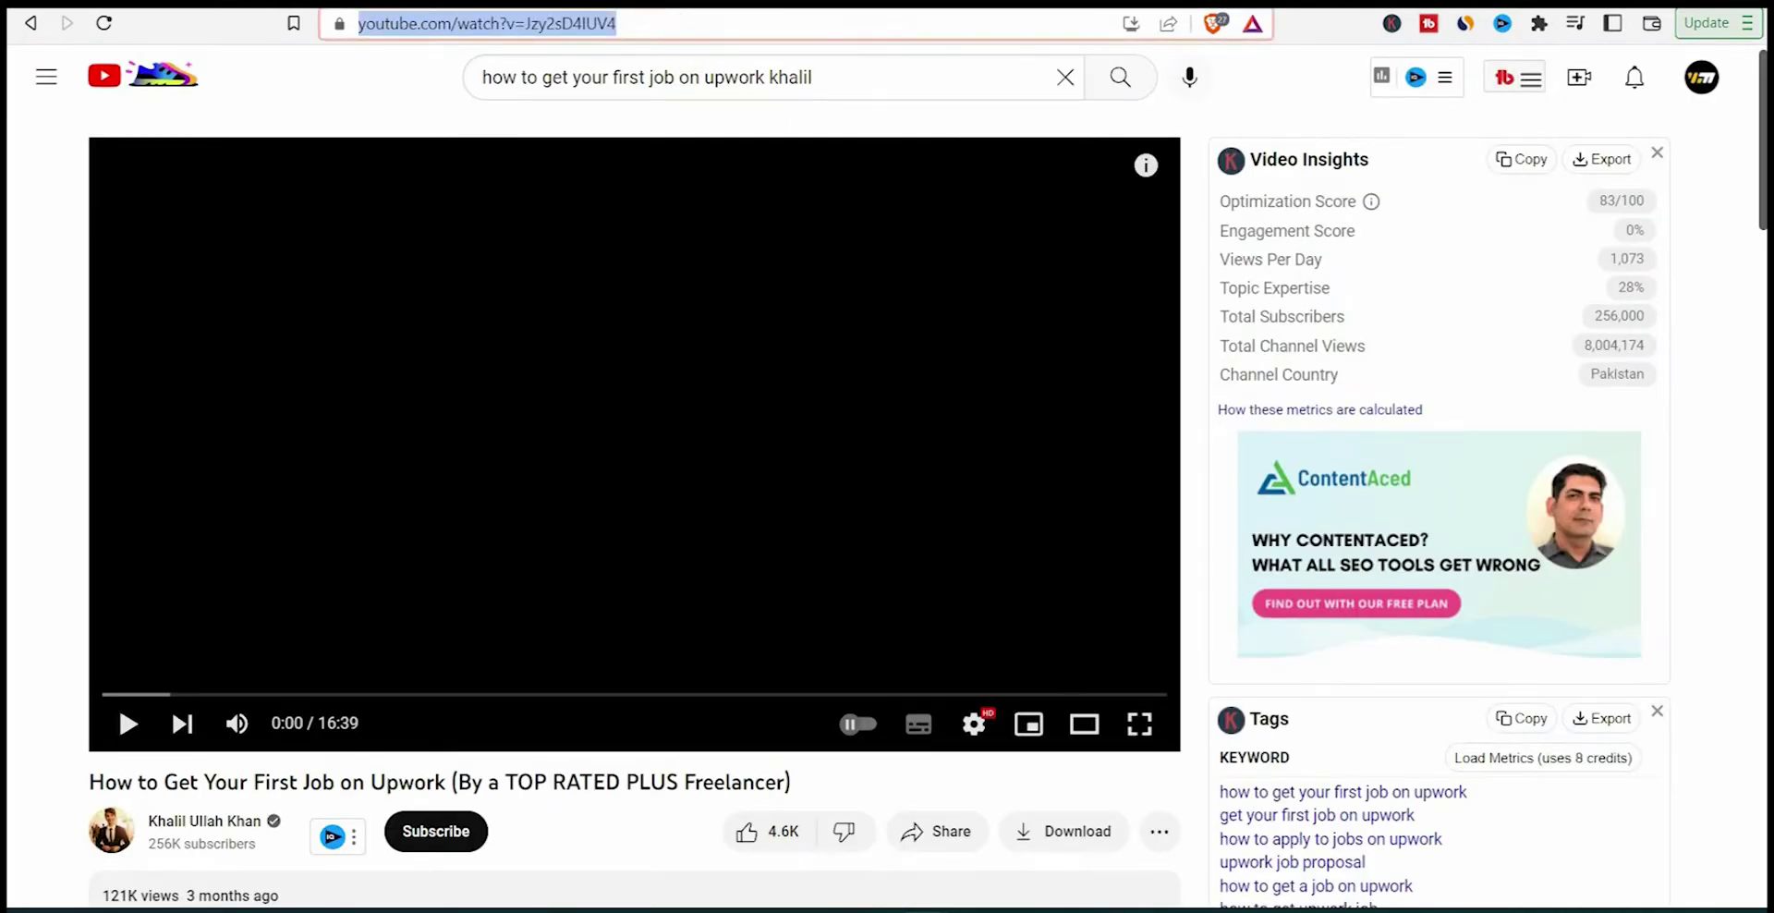
key(ctrl+shift+Tab)
click(674, 407)
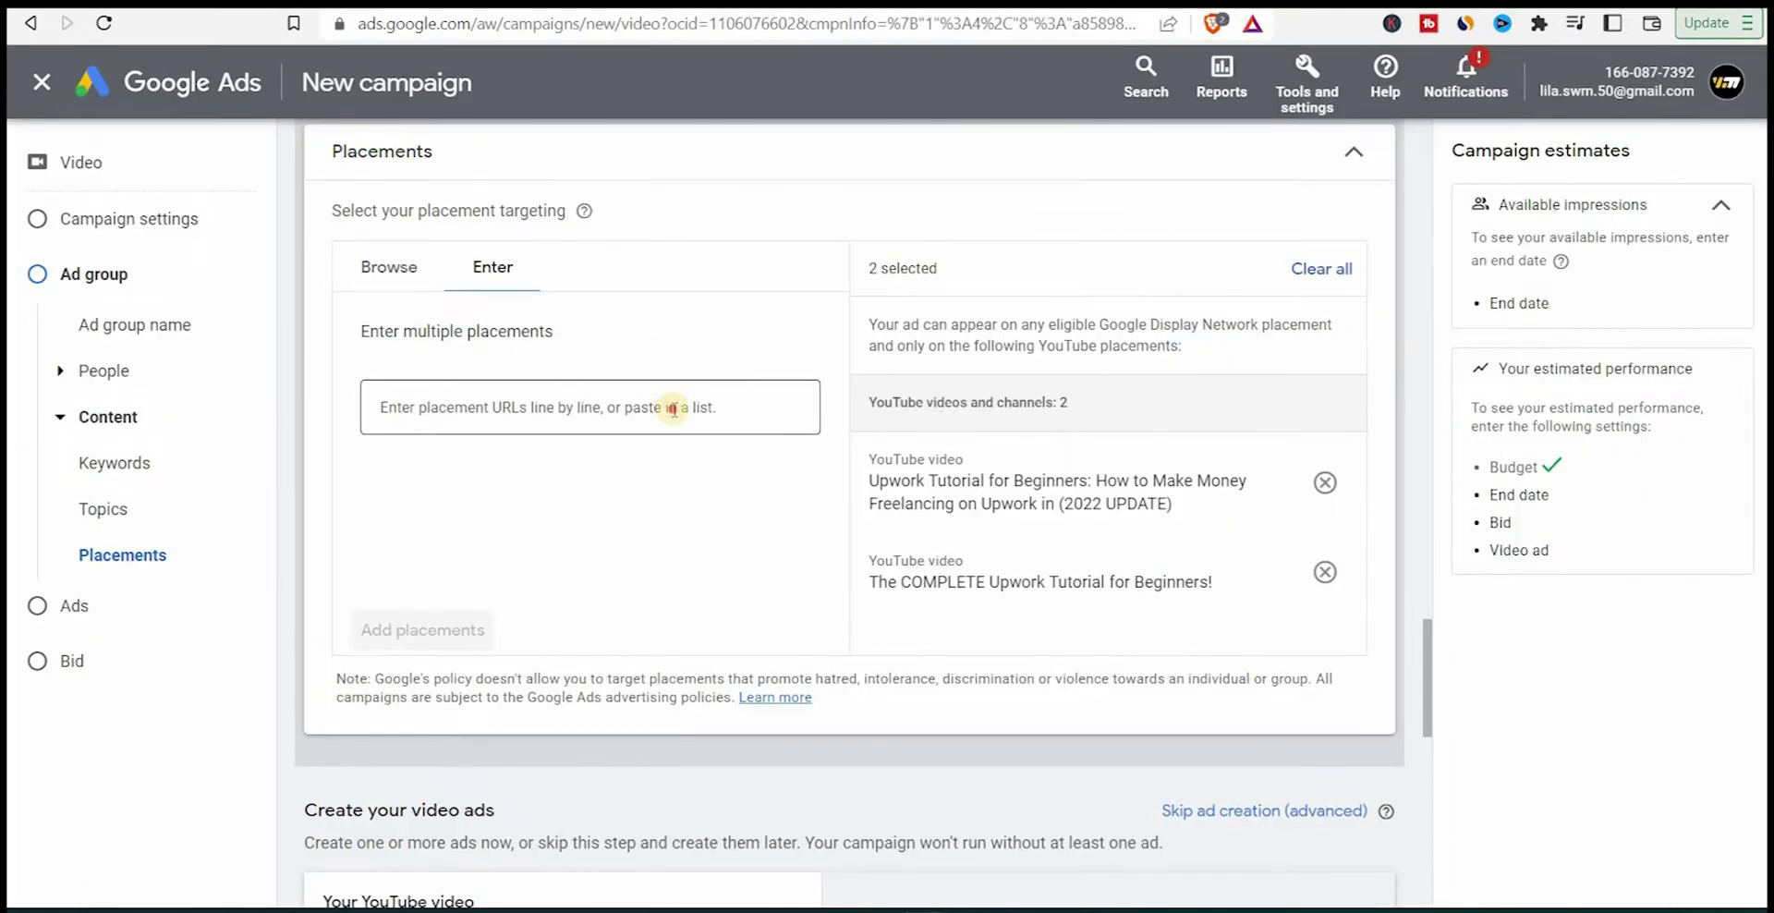
text(https://www.youtube.com/watch?v=Jzy2sD4lUV4)
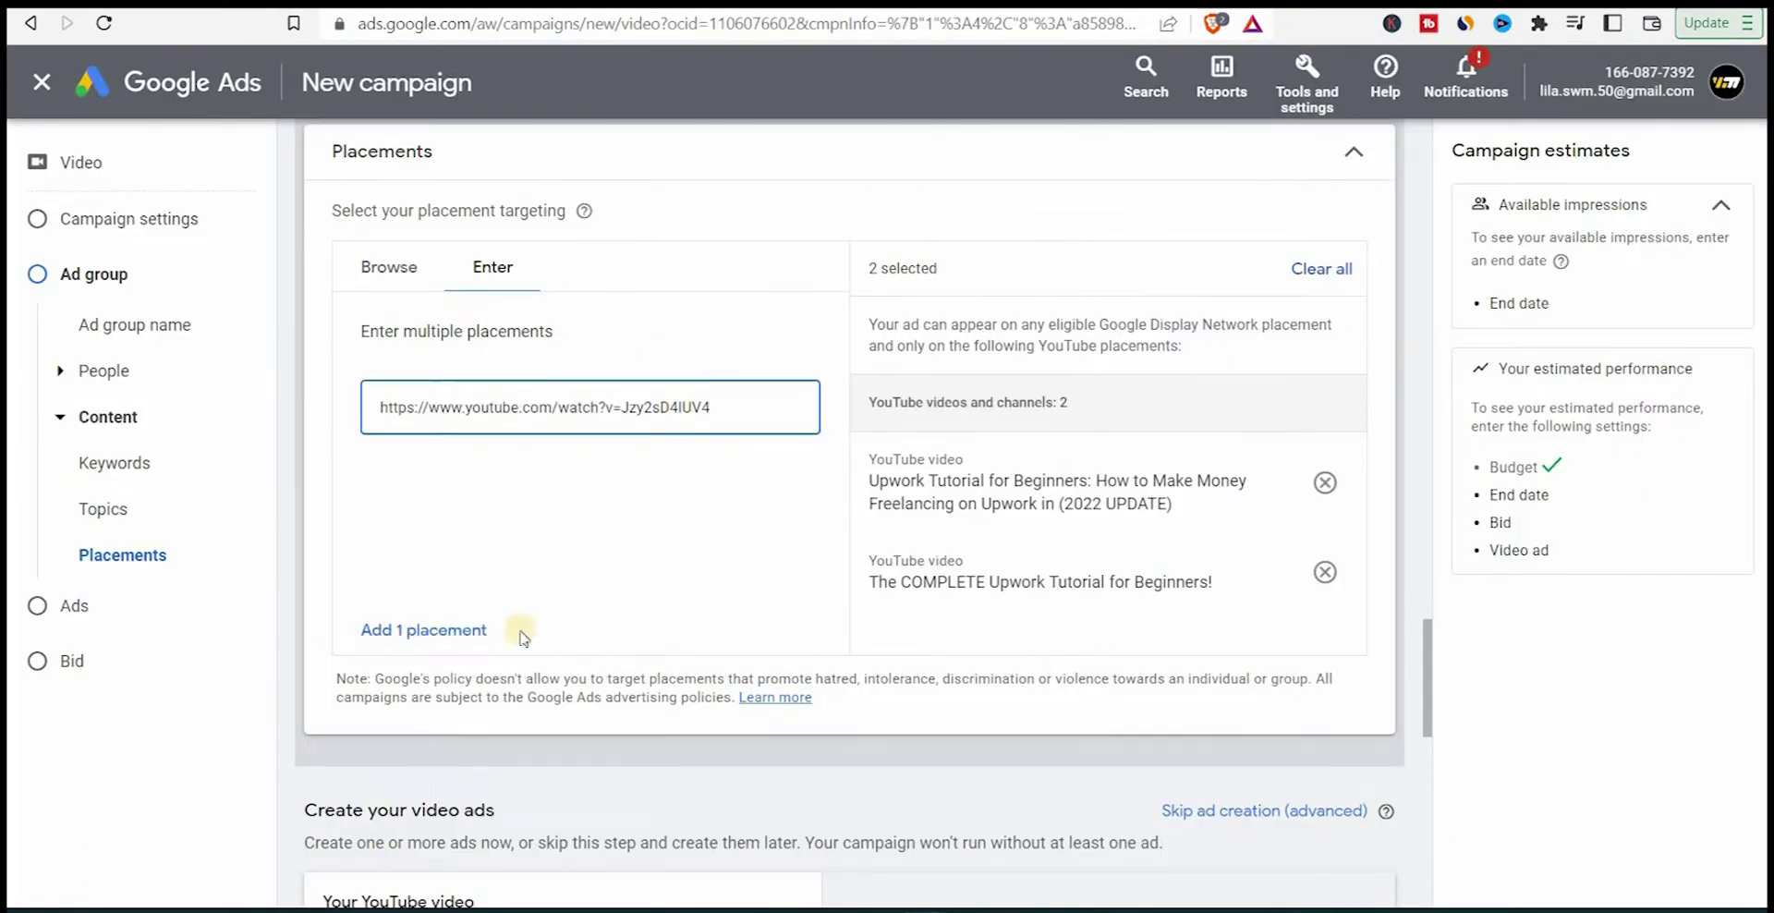
click(474, 636)
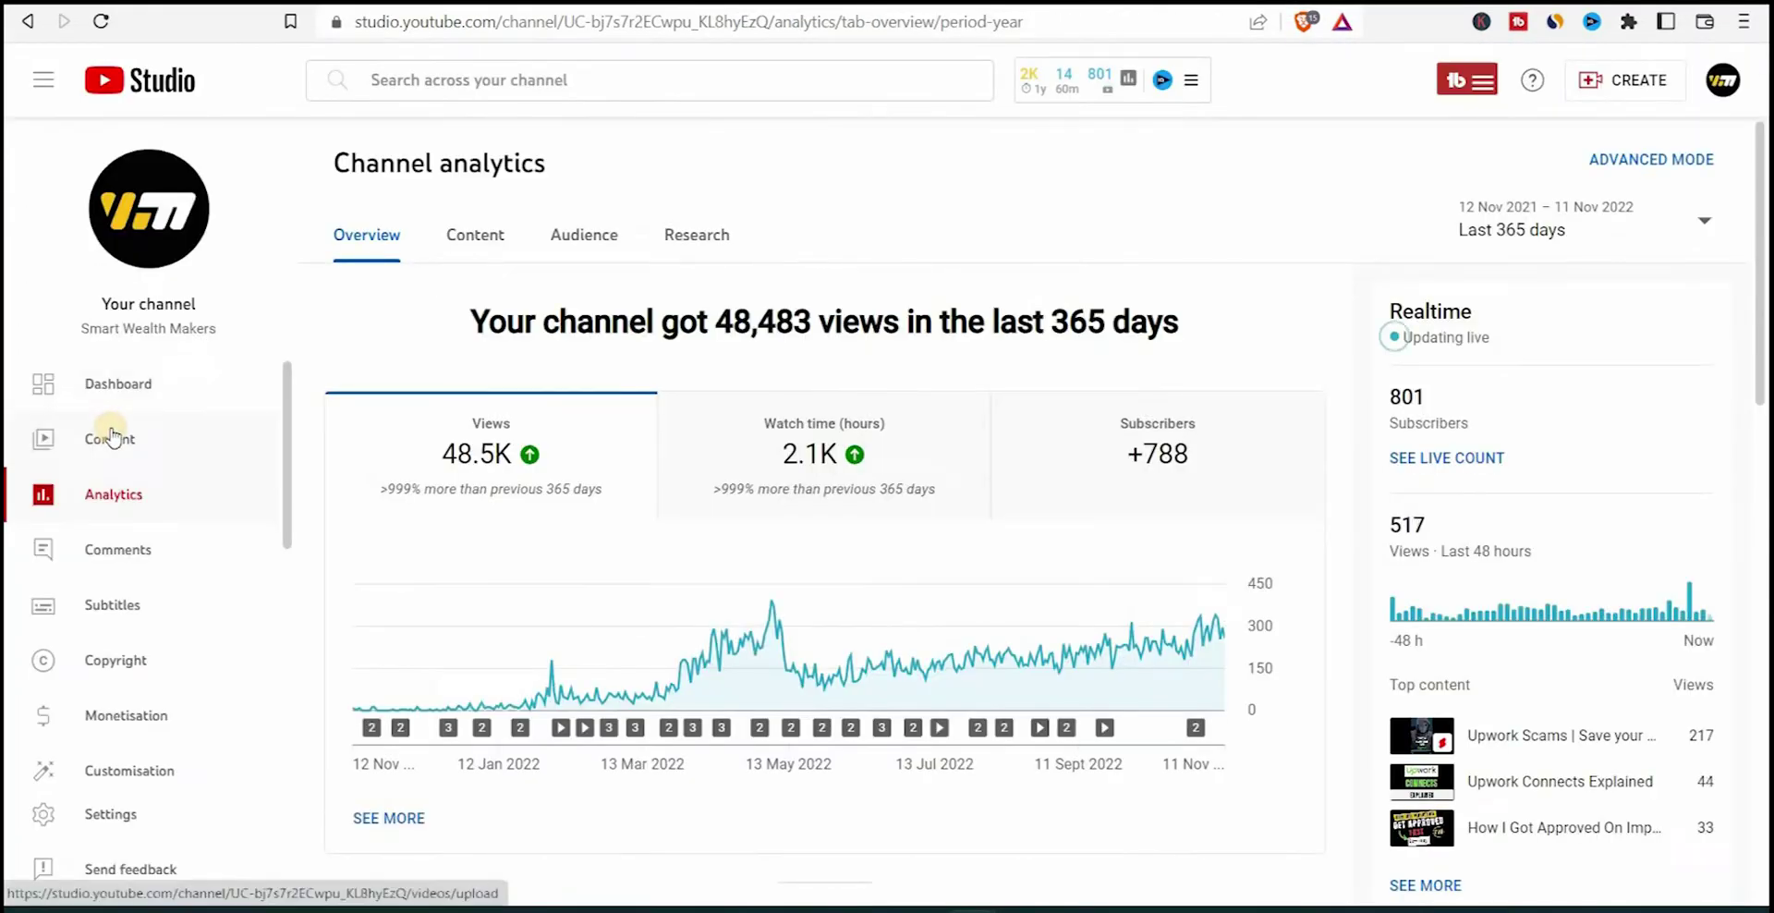
Step: Copy Upwork Connects Explained's shareable link from the second page of the channel's Content list
click(107, 434)
drag(1758, 213, 1760, 831)
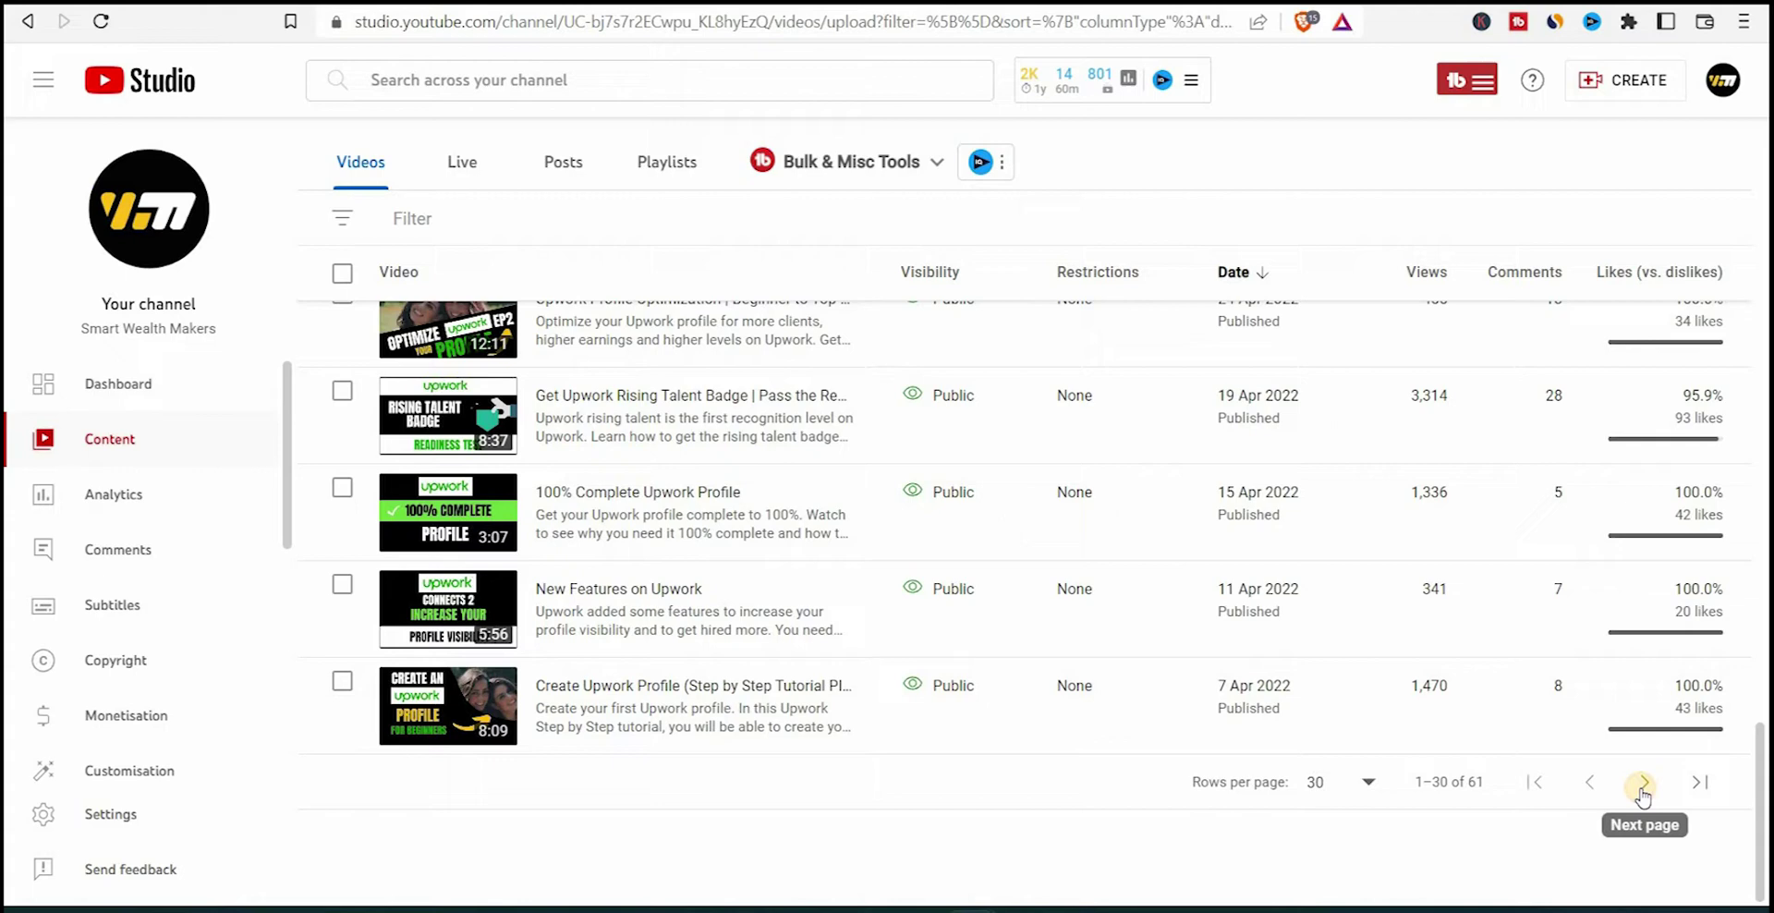
click(1642, 797)
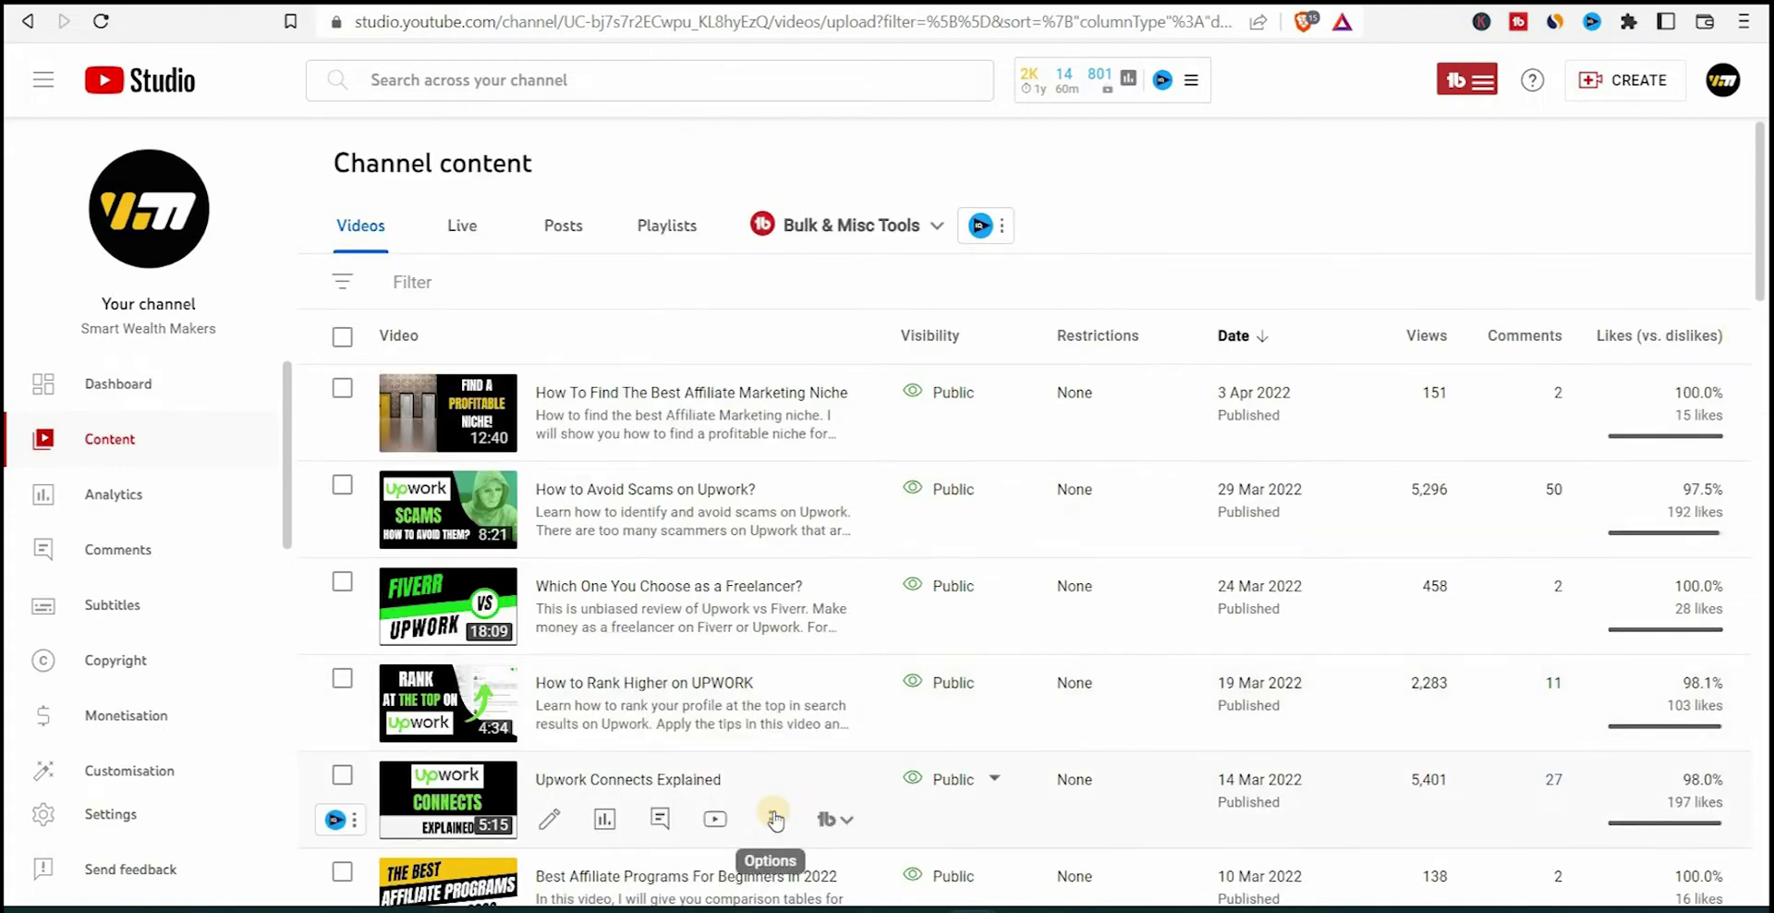
click(769, 816)
click(697, 705)
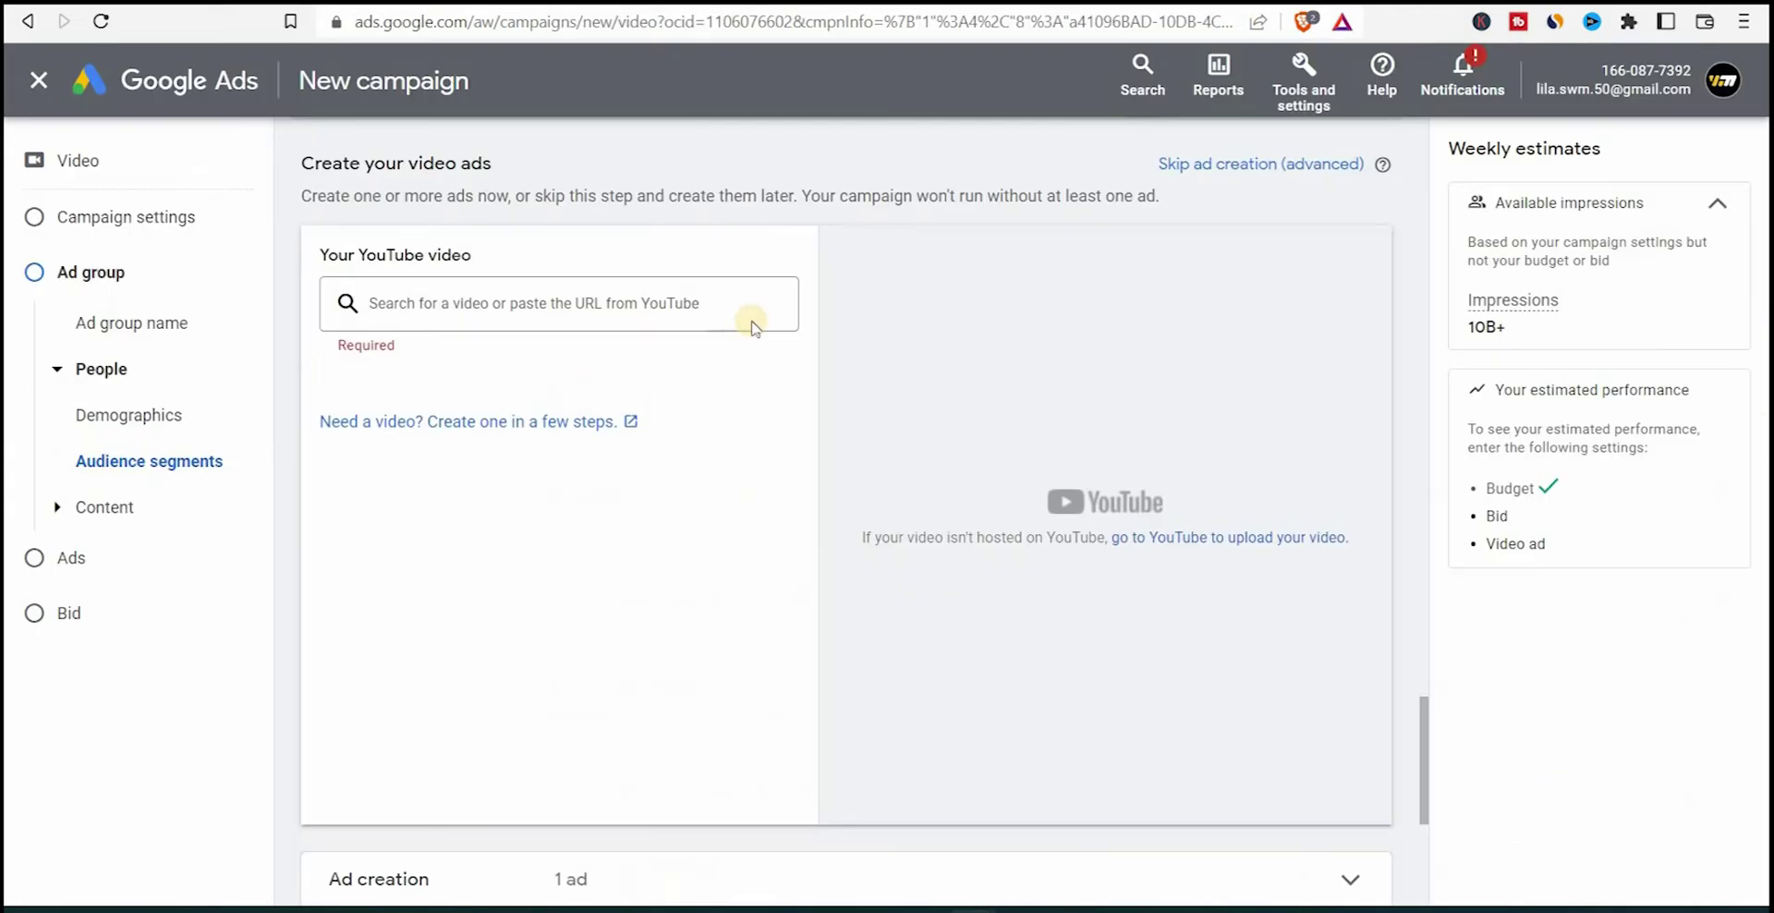
Step: Use the Upwork Connects Explained link as an in-feed video ad named 'Subscribe'
click(614, 302)
key(ctrl+v)
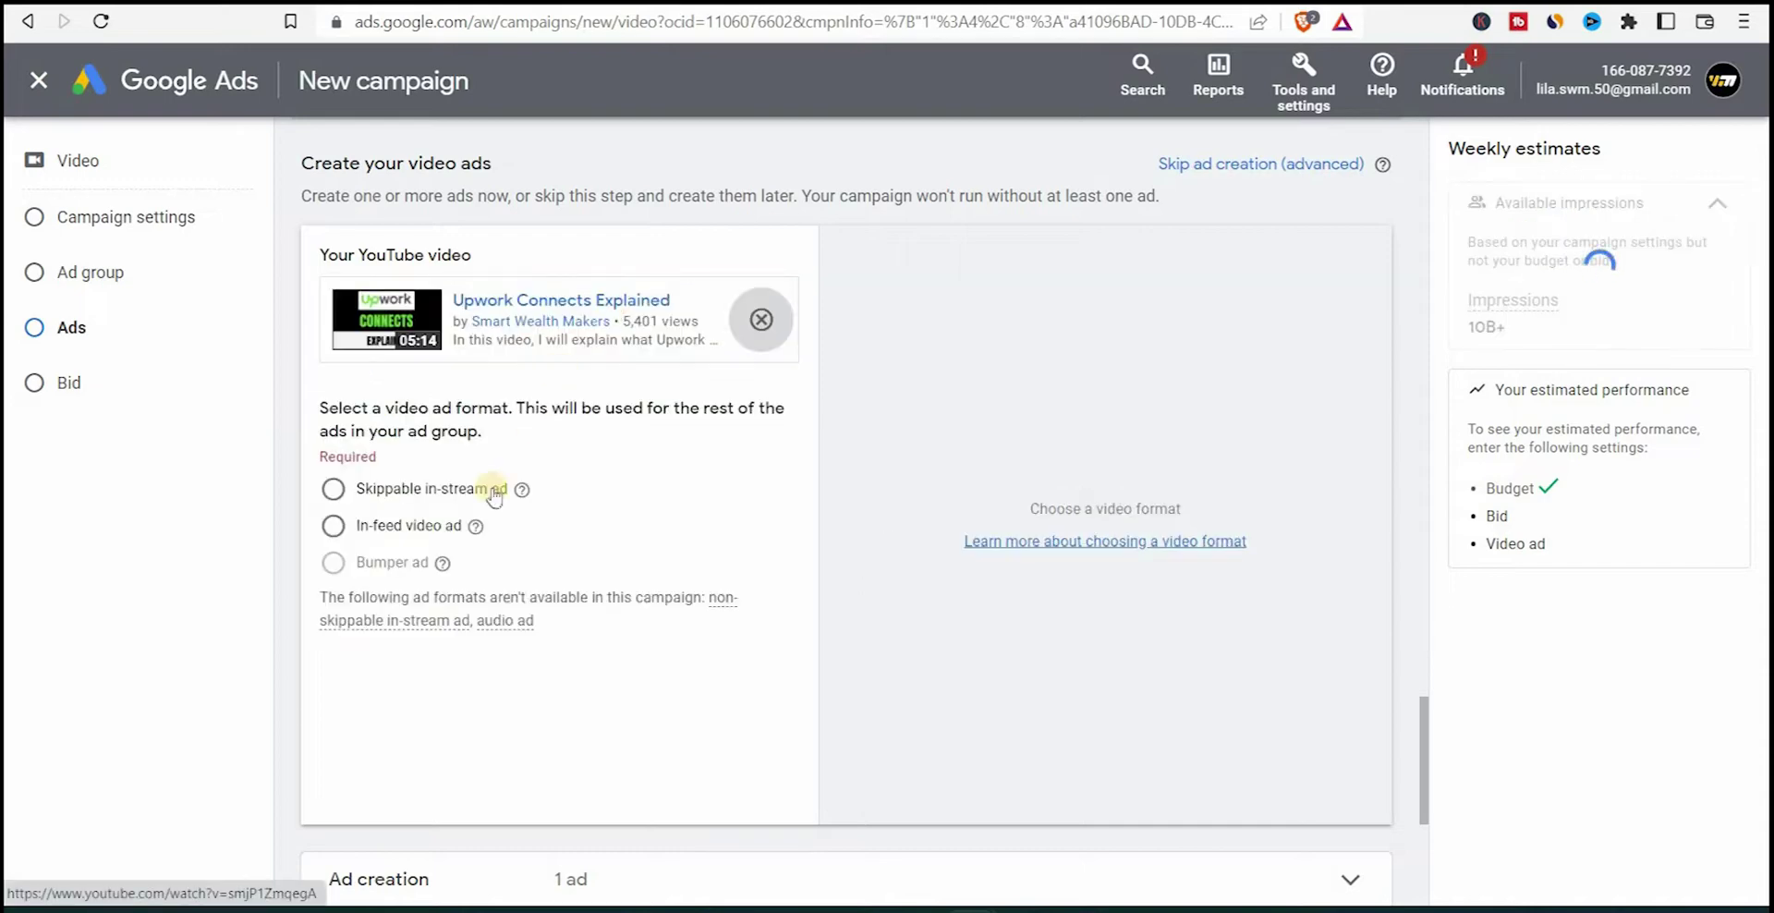
click(334, 524)
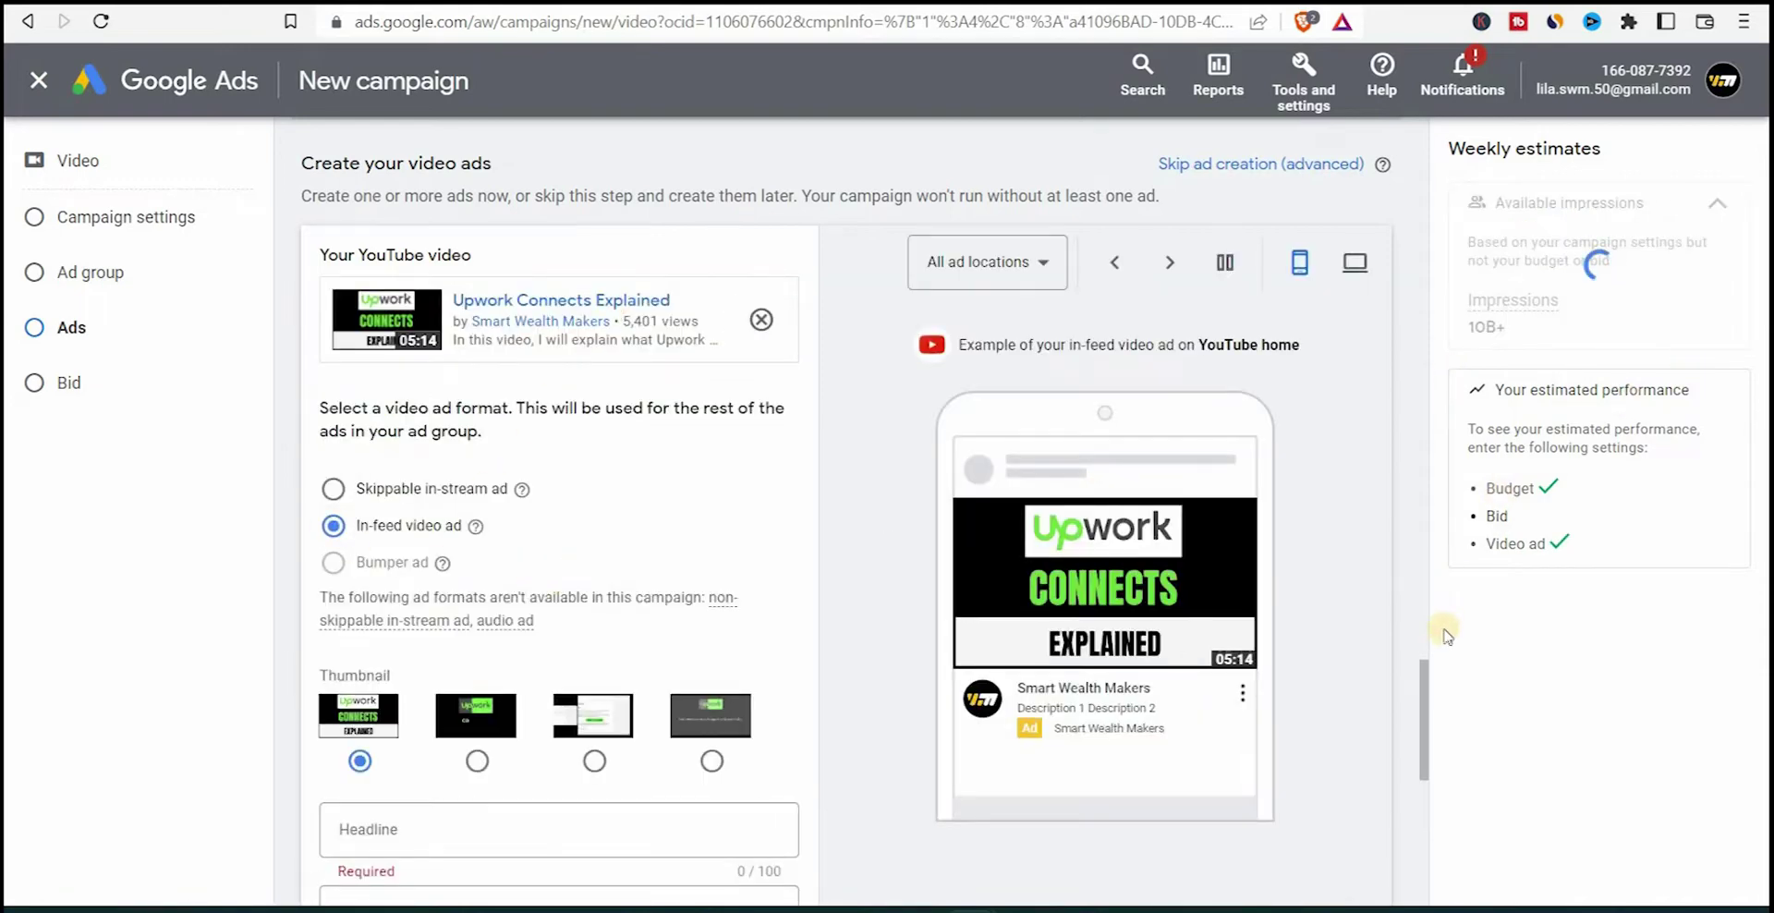
drag(1425, 667, 1420, 734)
click(618, 706)
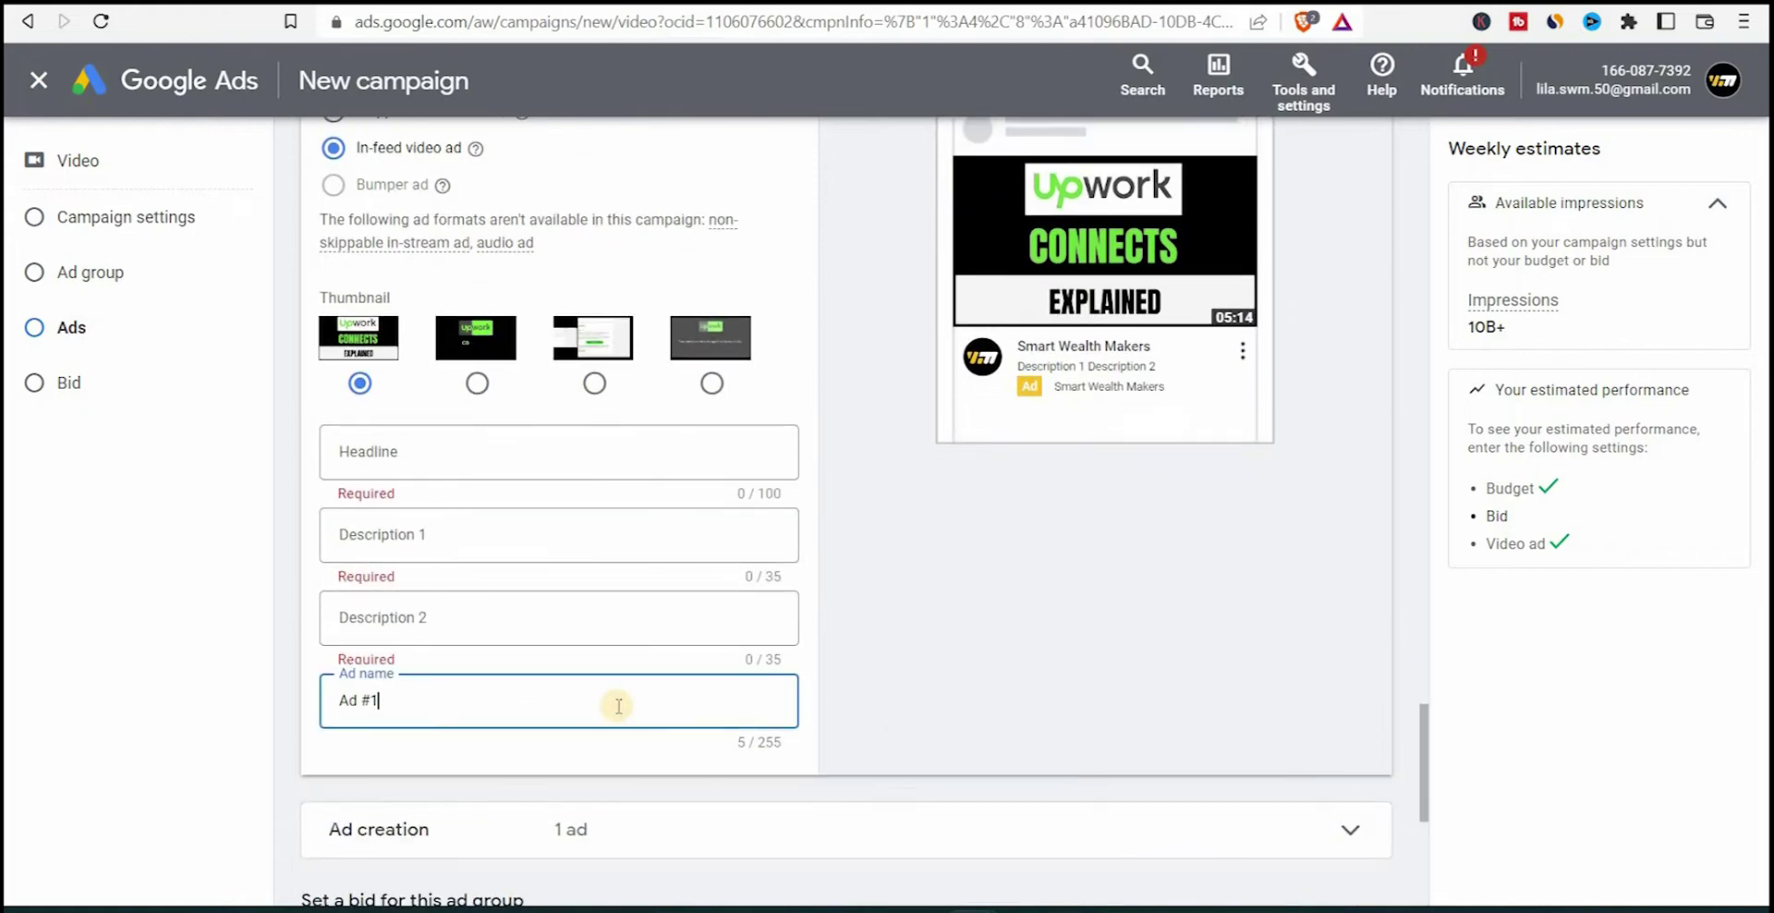
key(BackSpace)
key(BackSpace)
key(BackSpace)
key(BackSpace)
key(BackSpace)
text(Su)
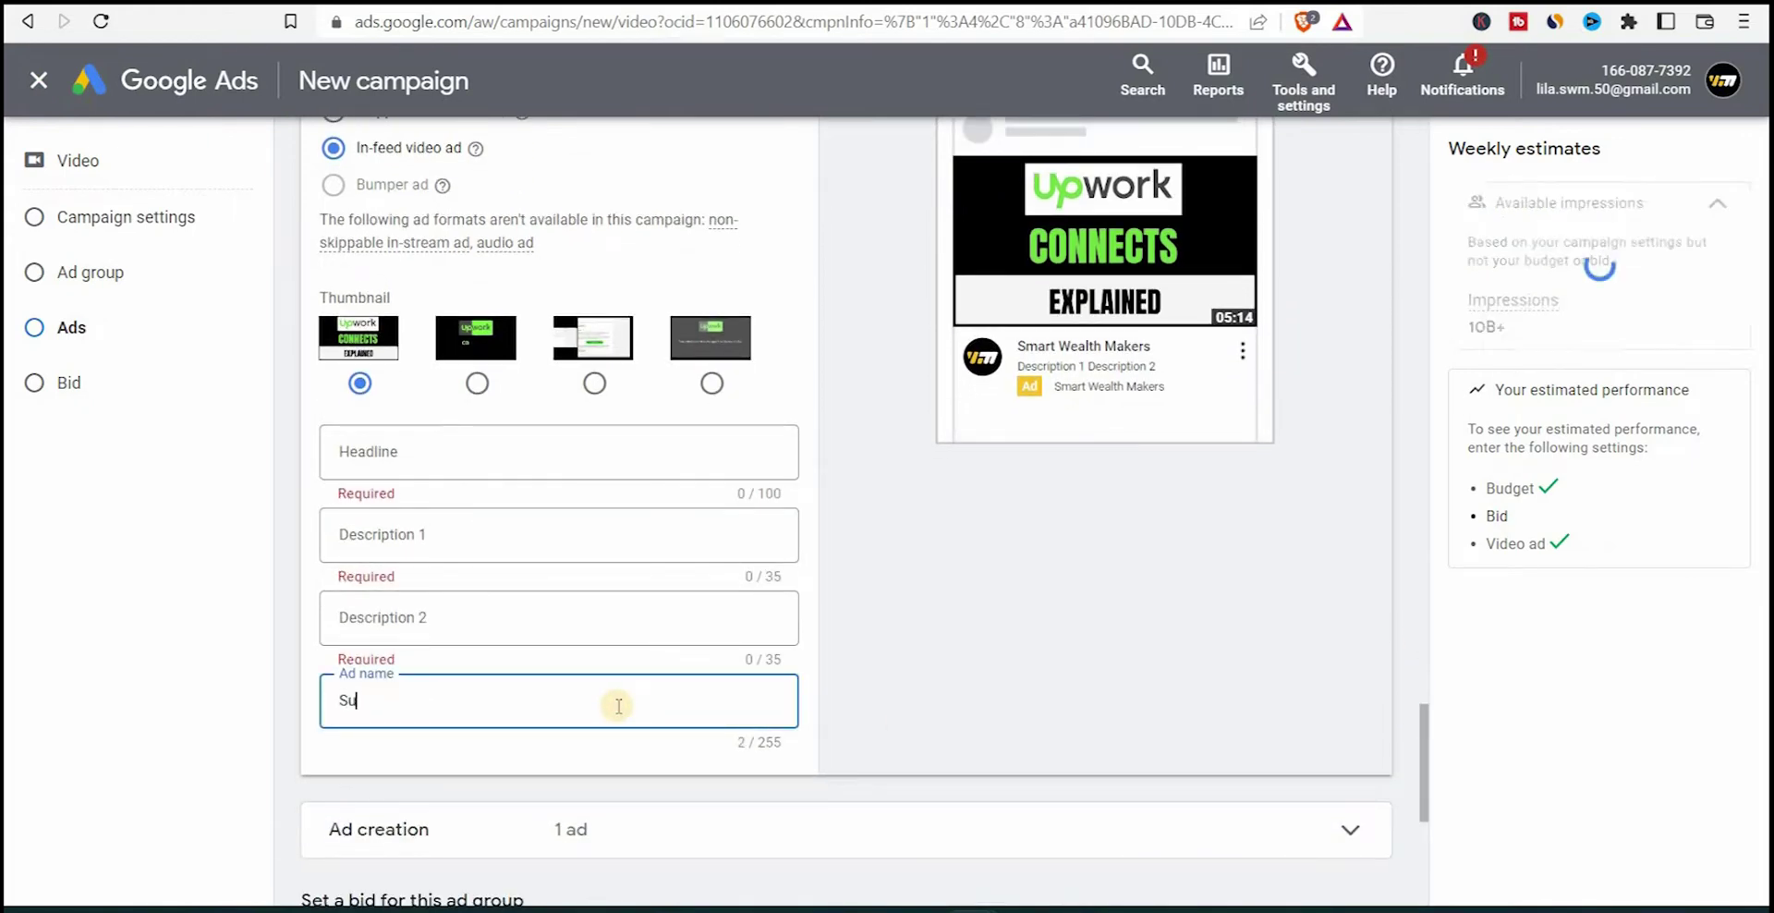
text(bscribe)
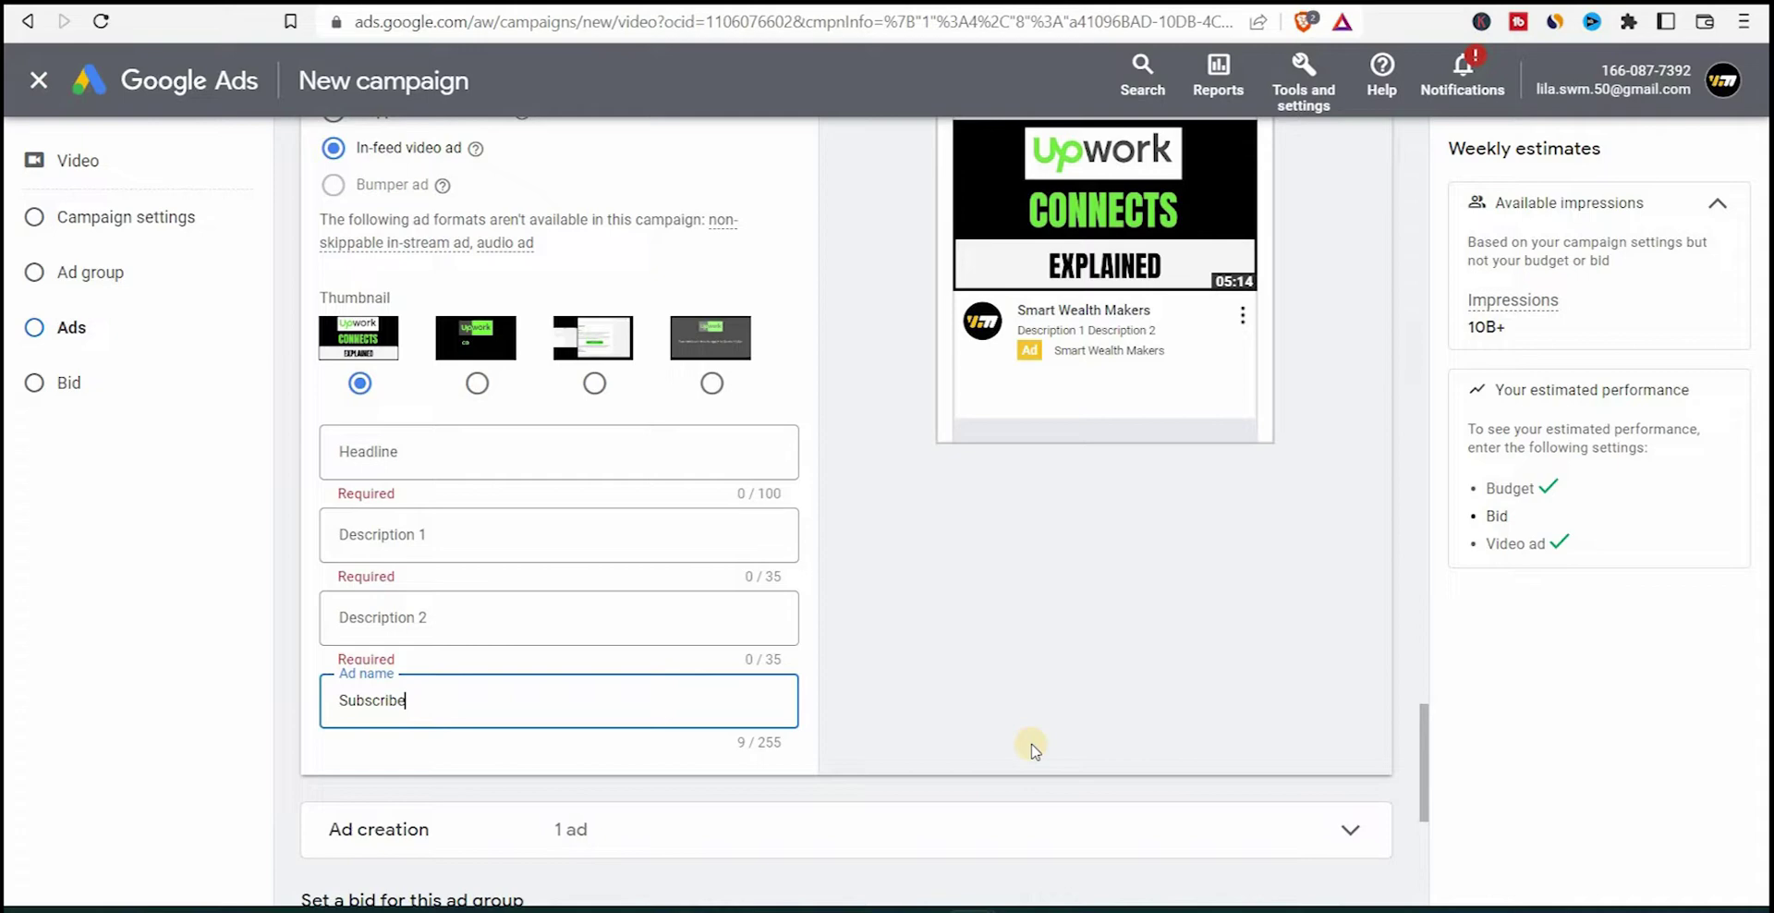
drag(1423, 741, 1428, 729)
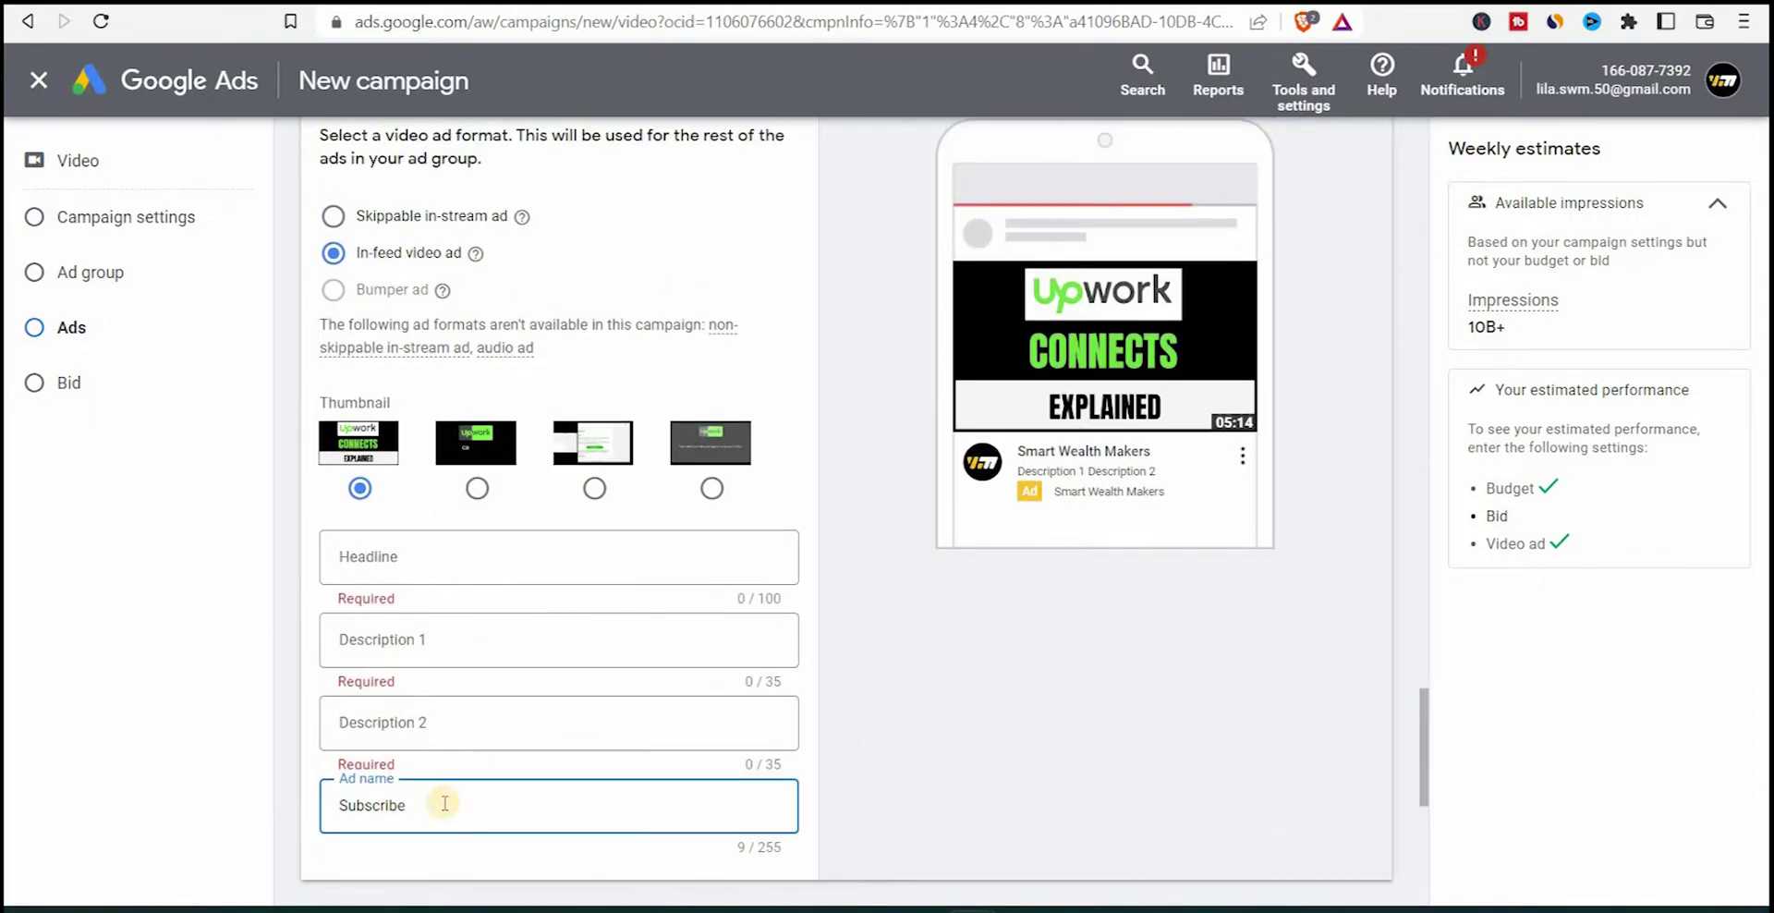
Step: Set the headline to the video title followed by '- Get Free Connects -'
click(513, 550)
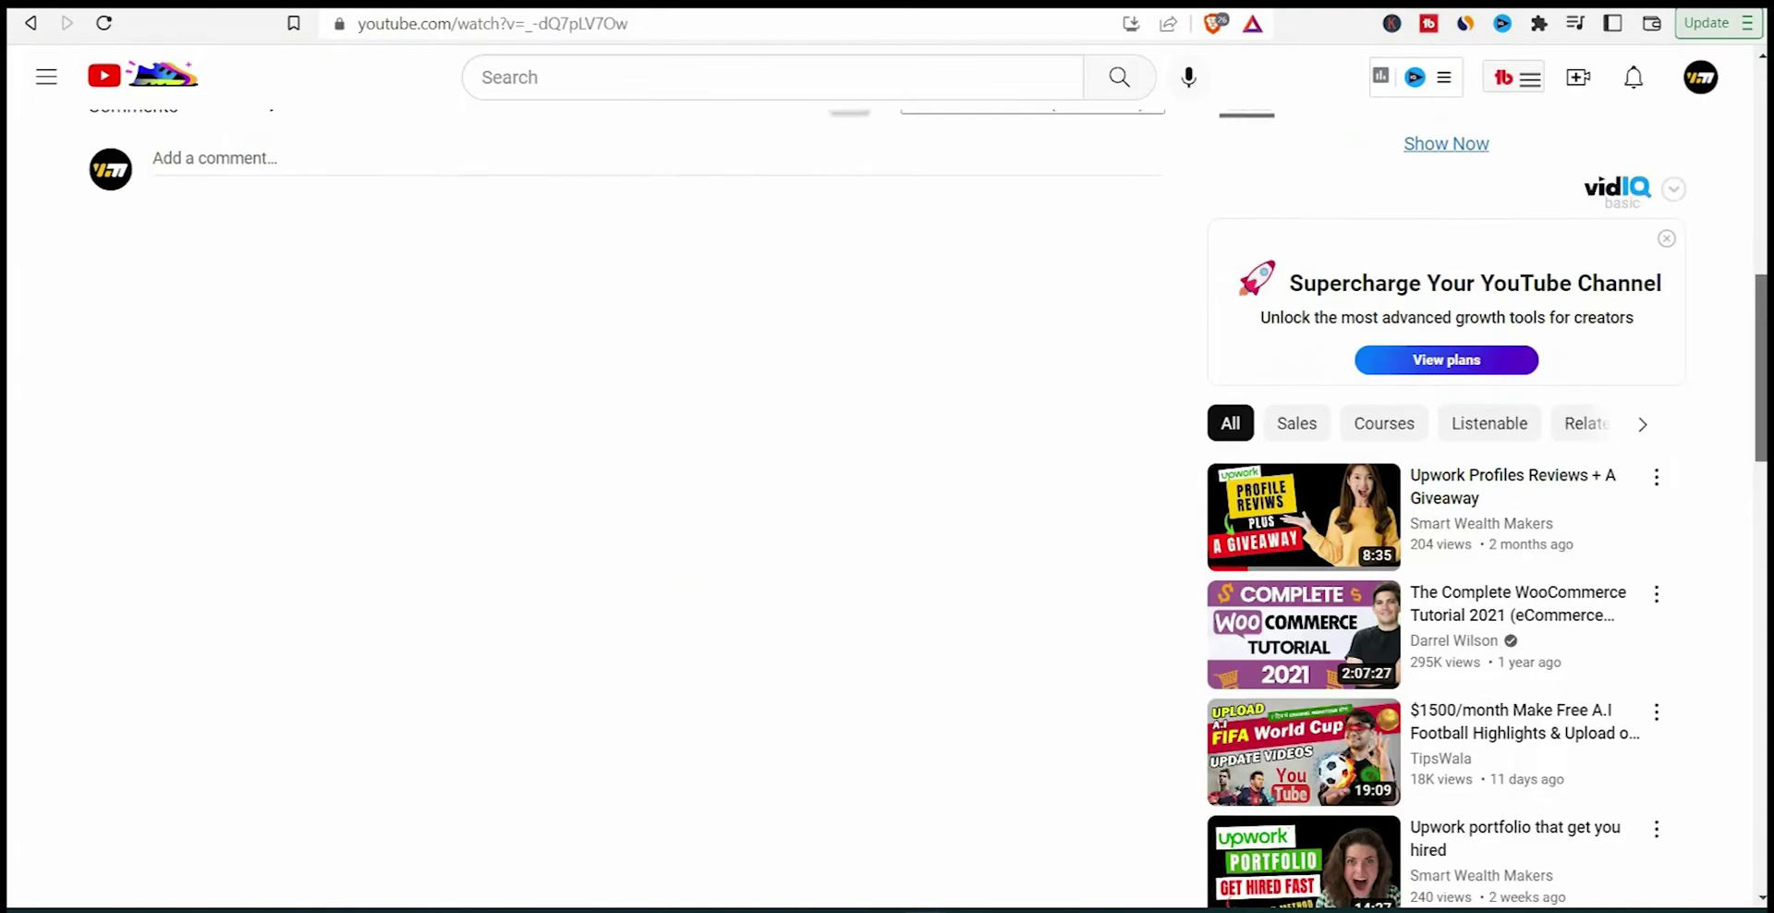
scroll(1487, 508, down, 5)
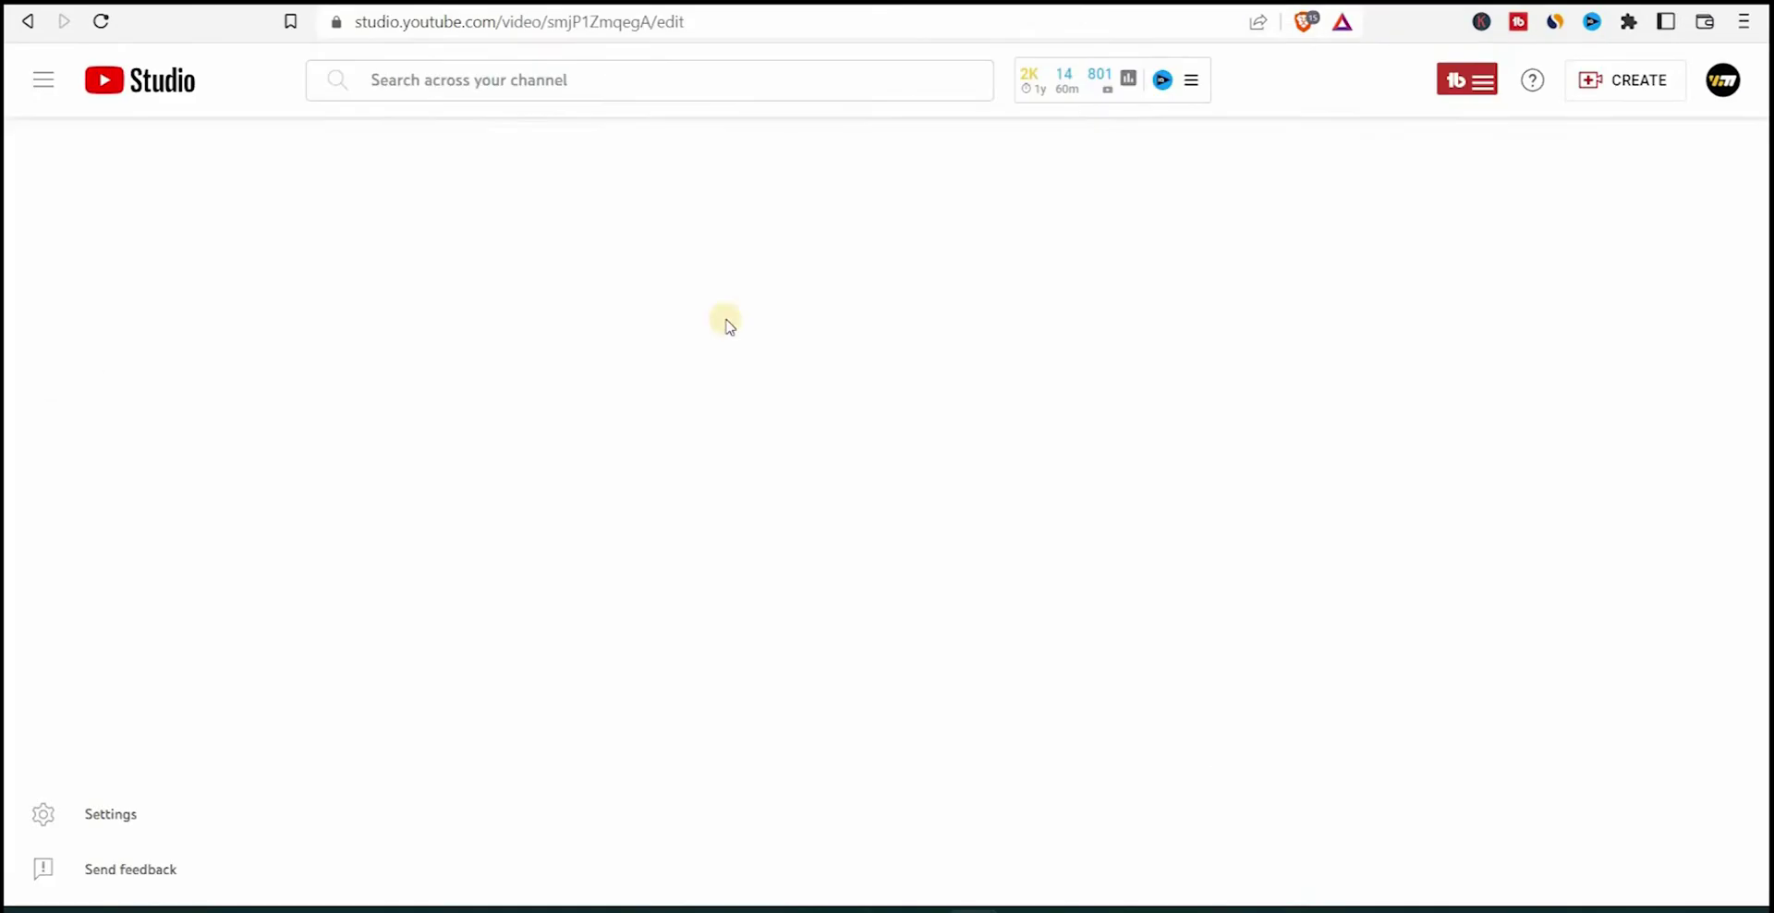
drag(588, 250, 351, 252)
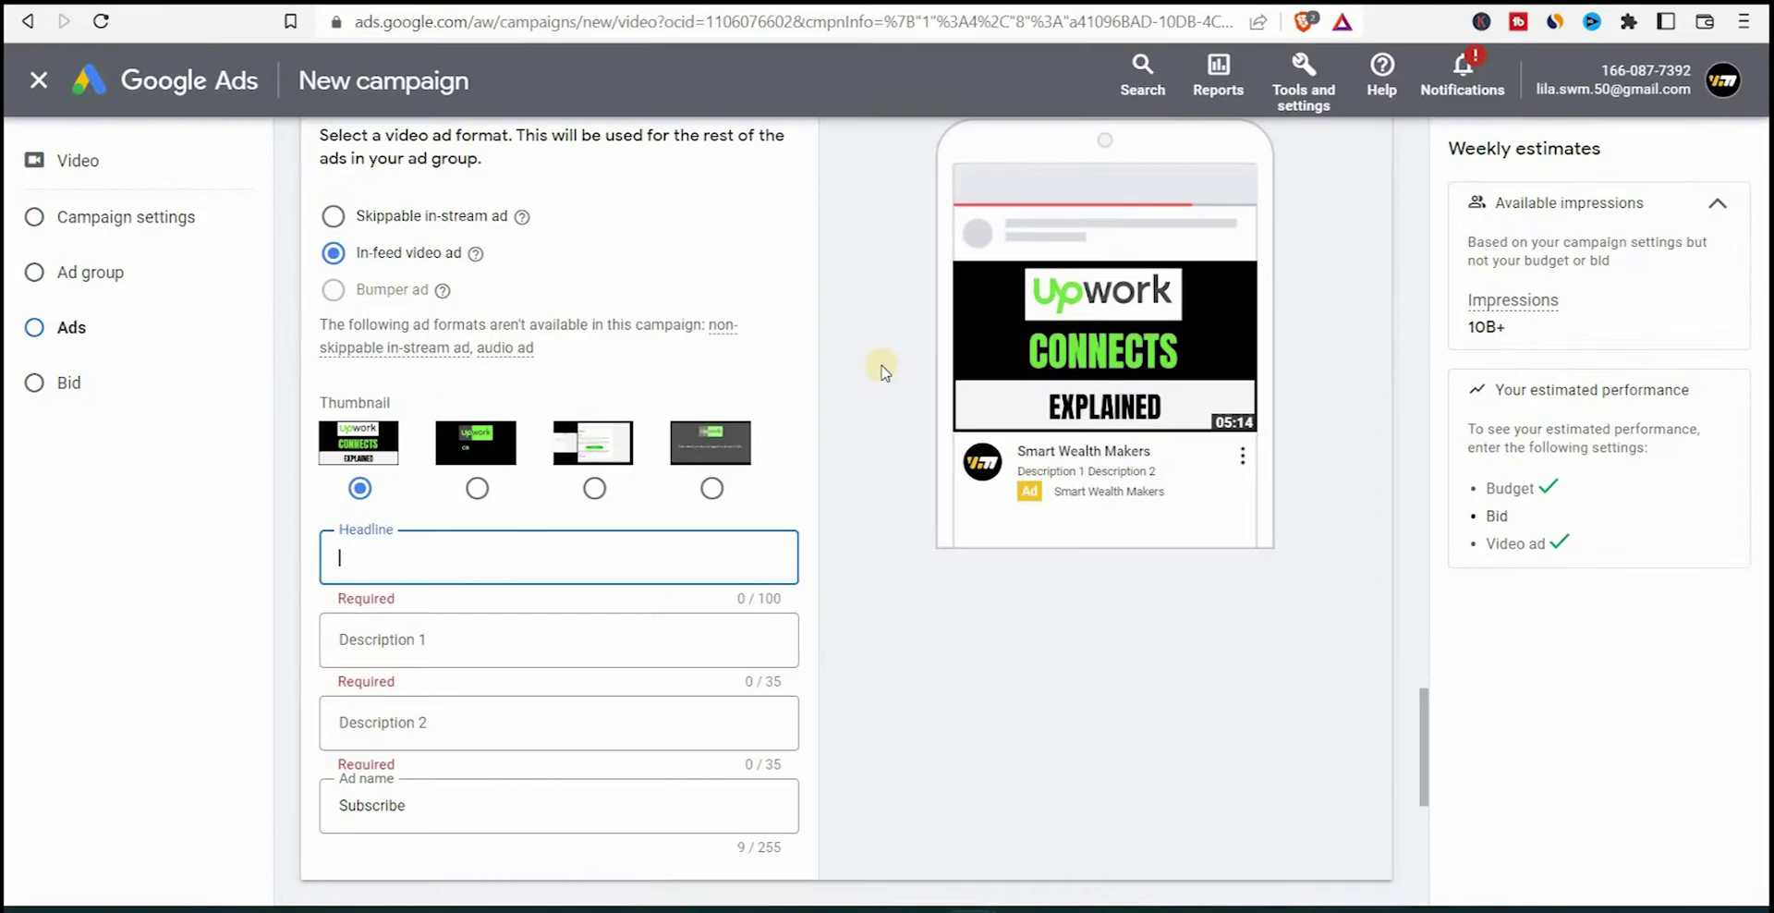
text(Upwork Connects Explained)
text(- Get Fr)
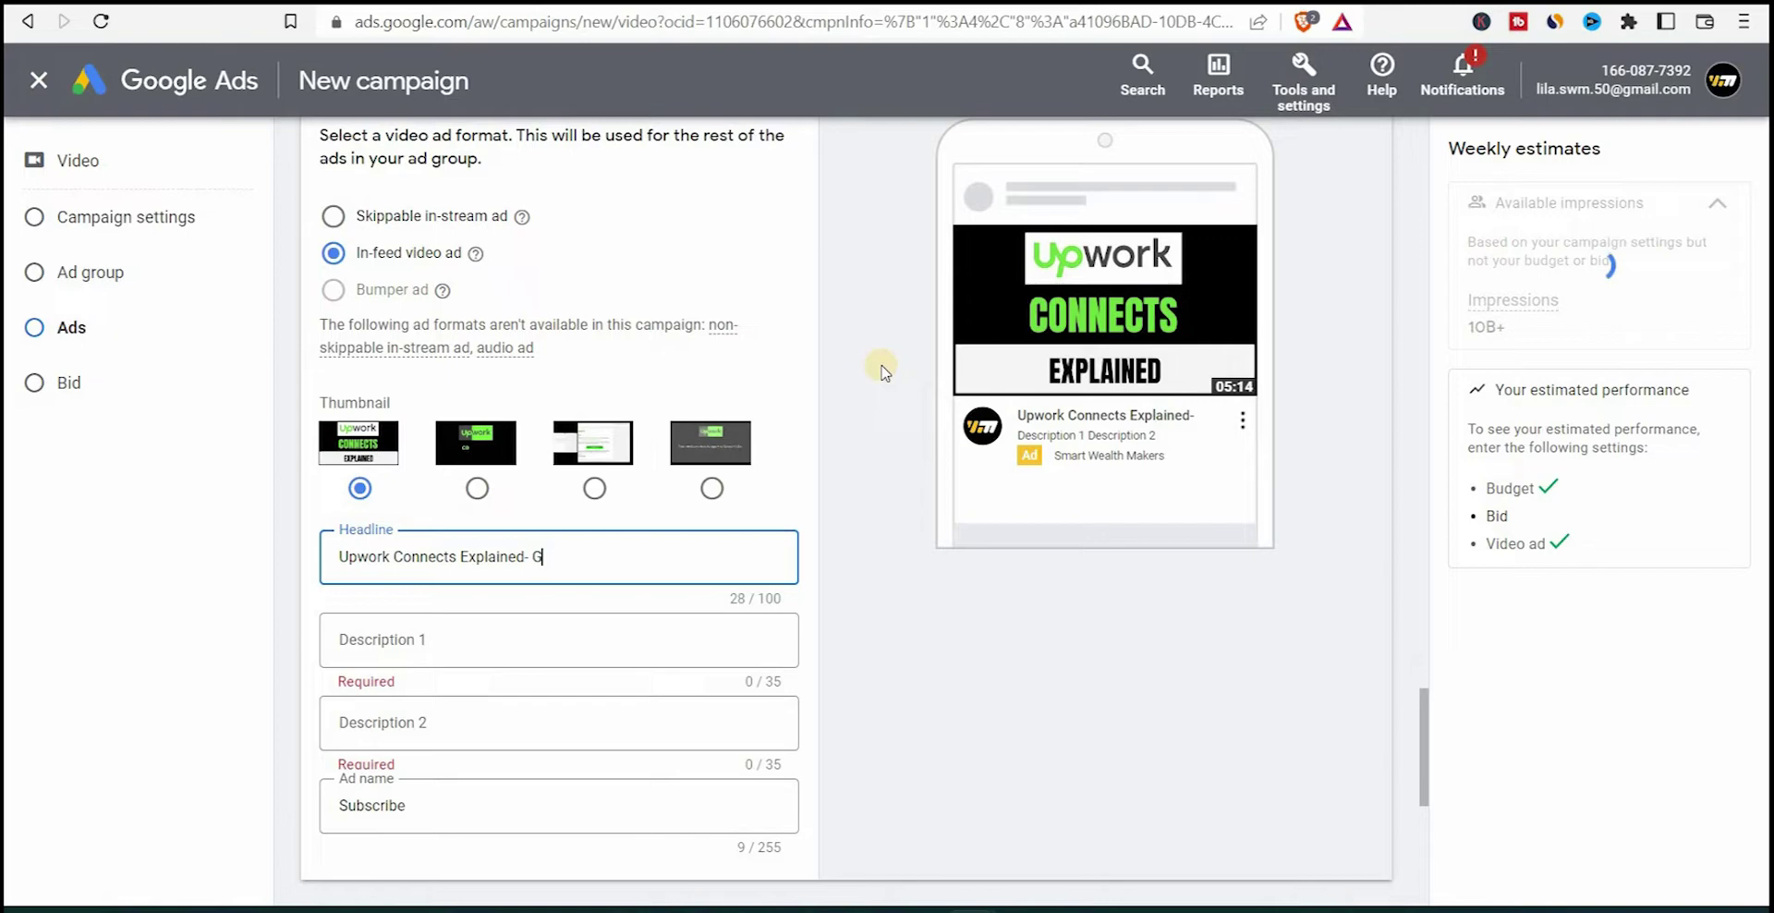
text(ee Connects -)
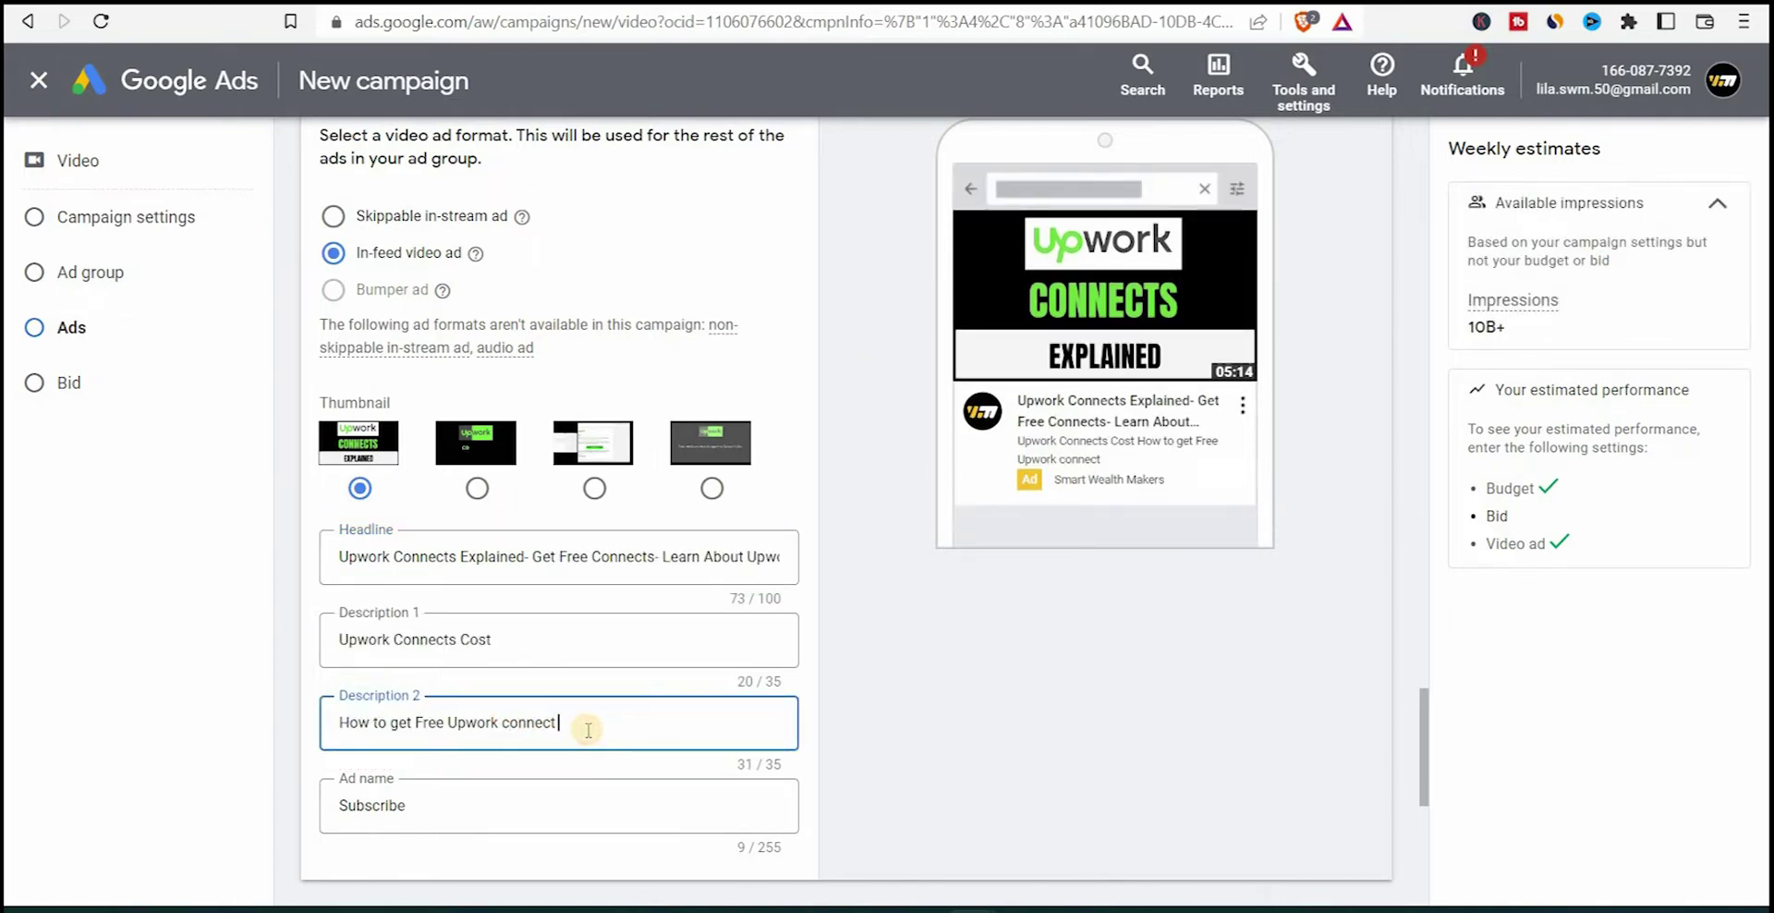
Step: Enter a 0.05 maximum CPV bid, create the campaign and continue to it
scroll(462, 601, down, 6)
click(400, 534)
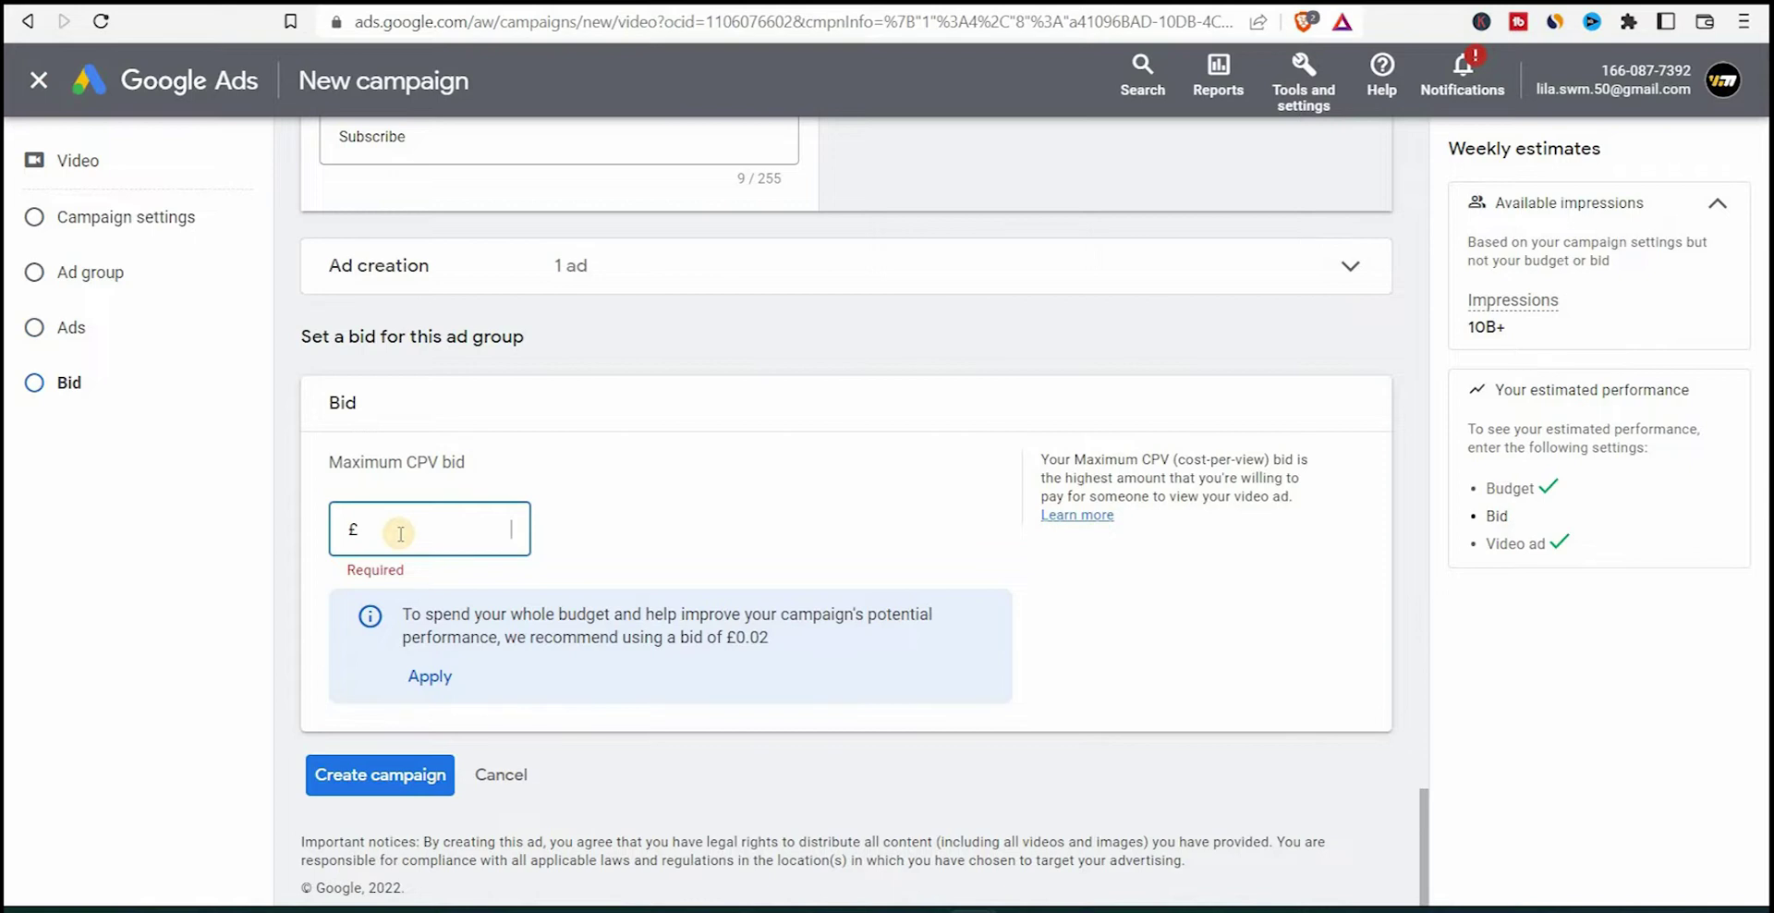
text(0.05)
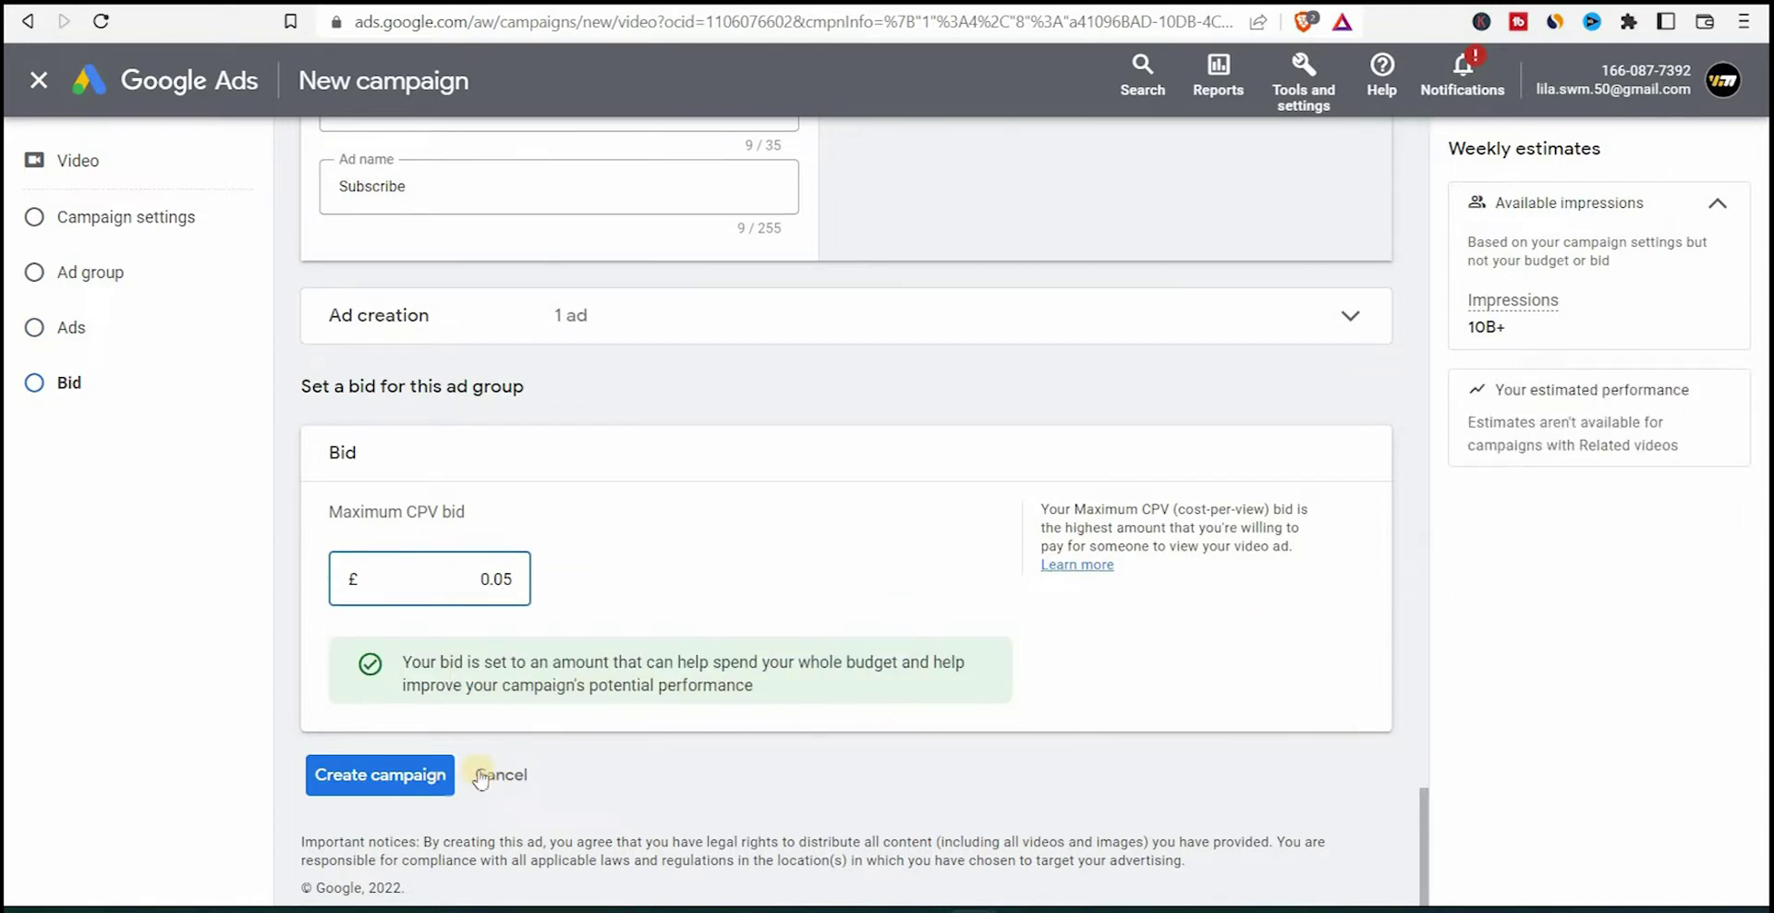
click(434, 777)
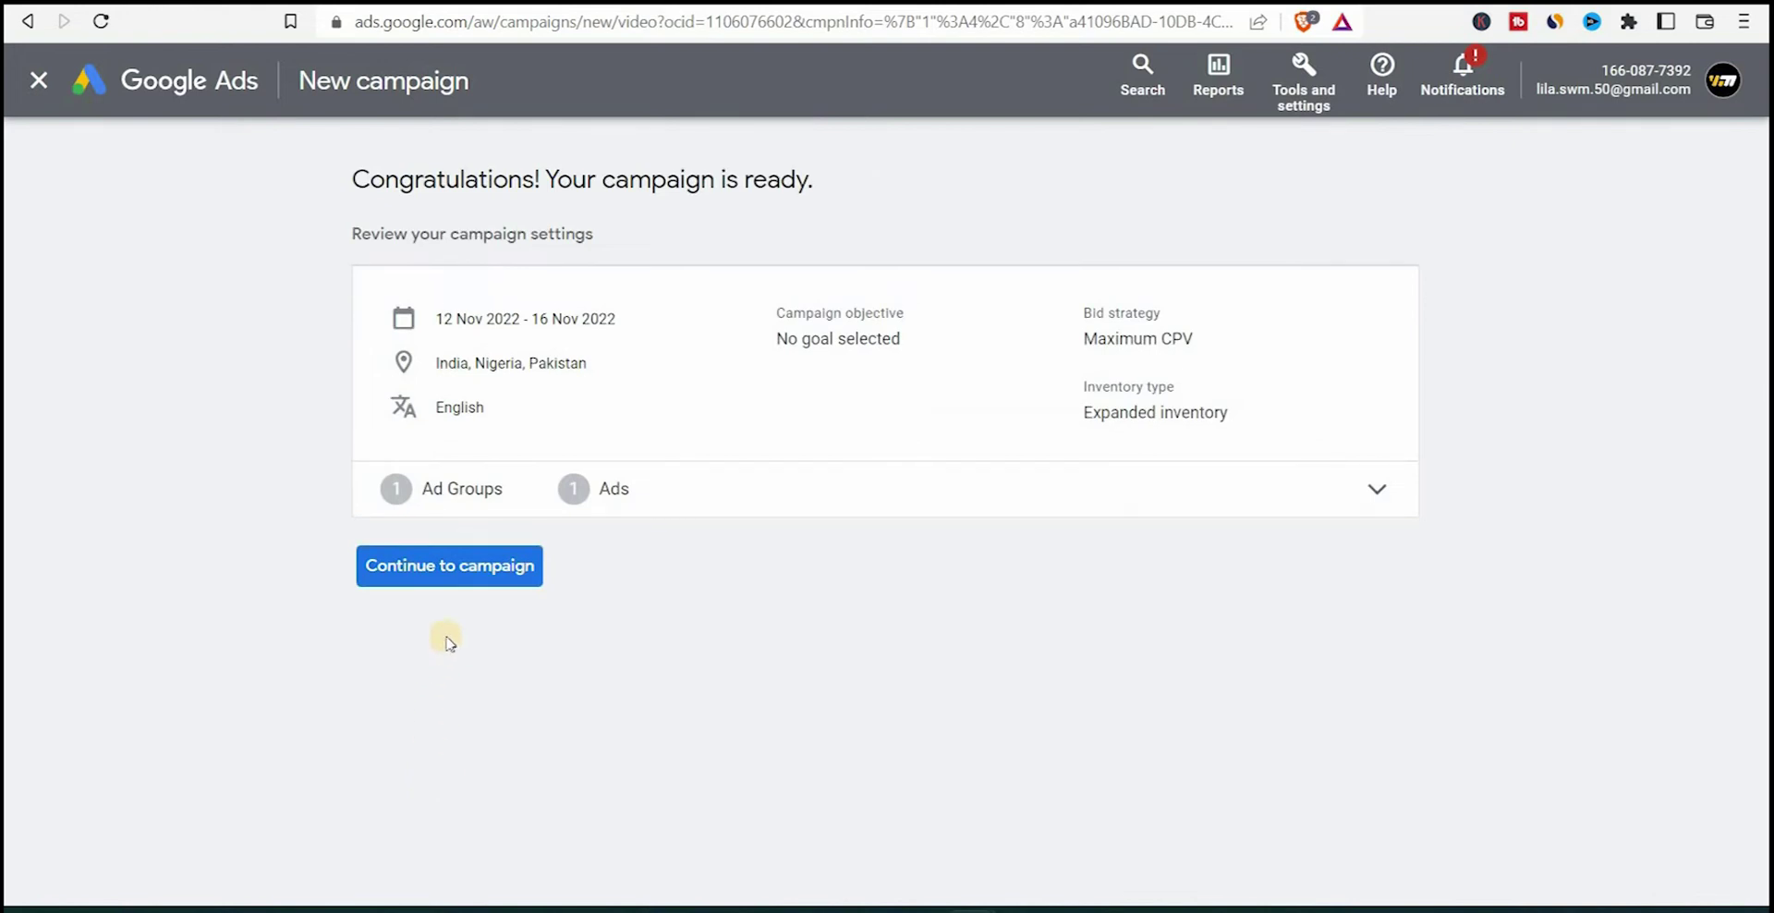
click(476, 571)
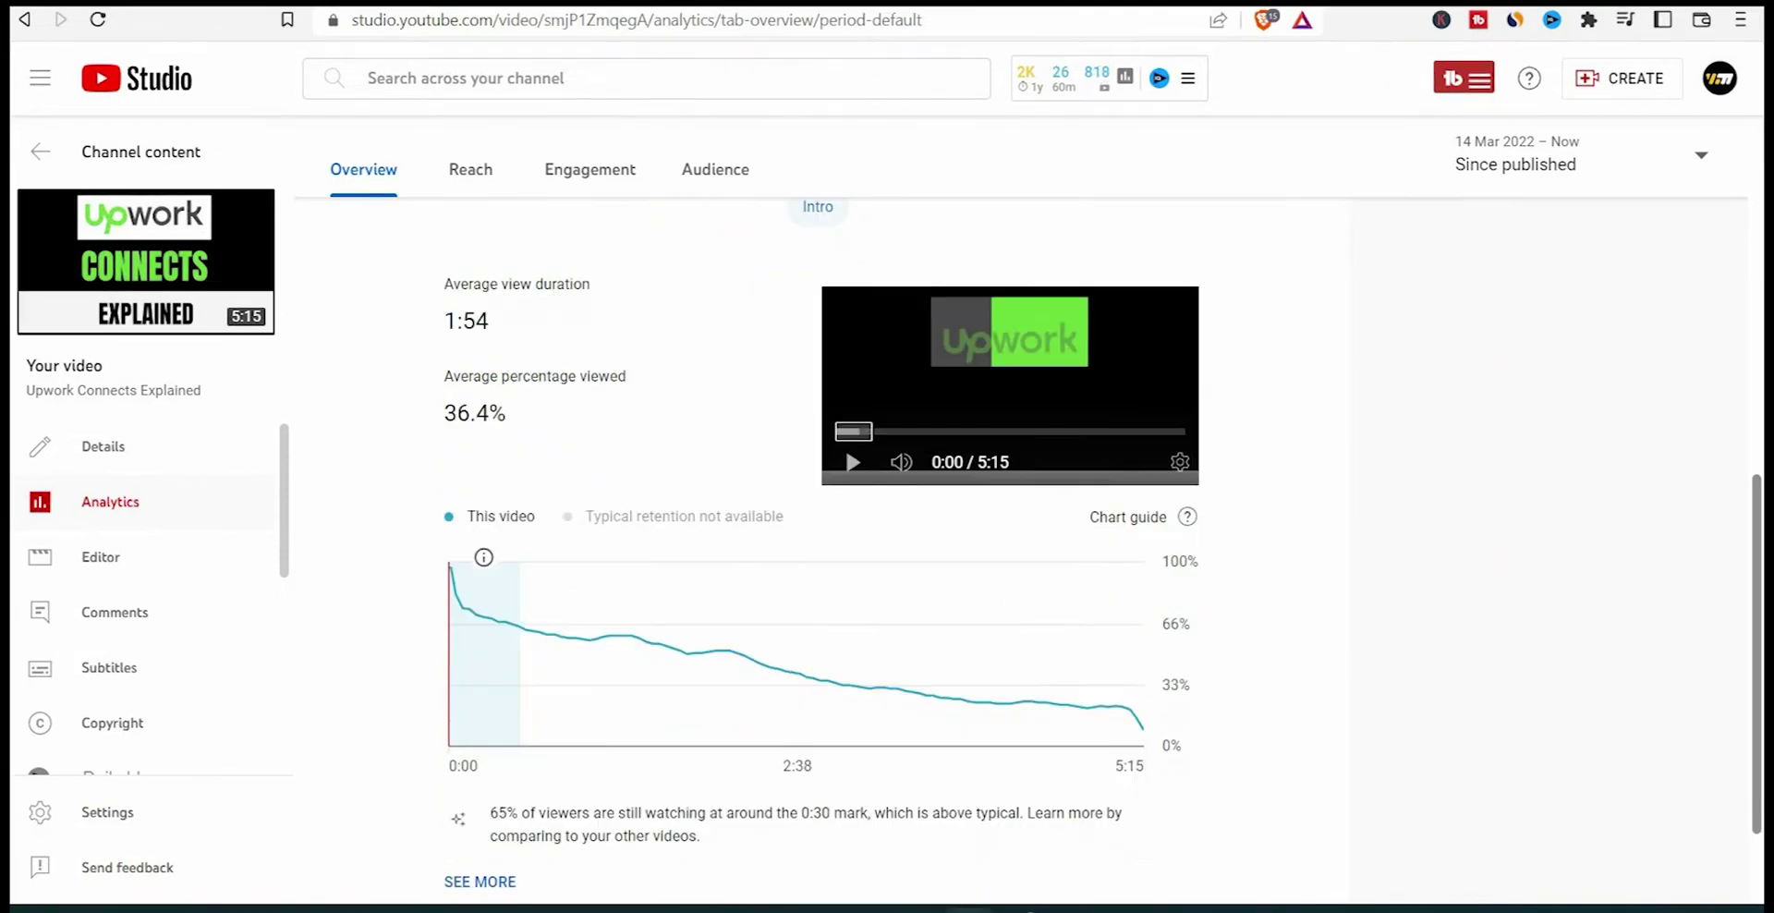
Step: Scroll the Analytics Overview to compare views (5,400 to 7,968) and subscribers (+32 to +44)
scroll(822, 554, down, 1)
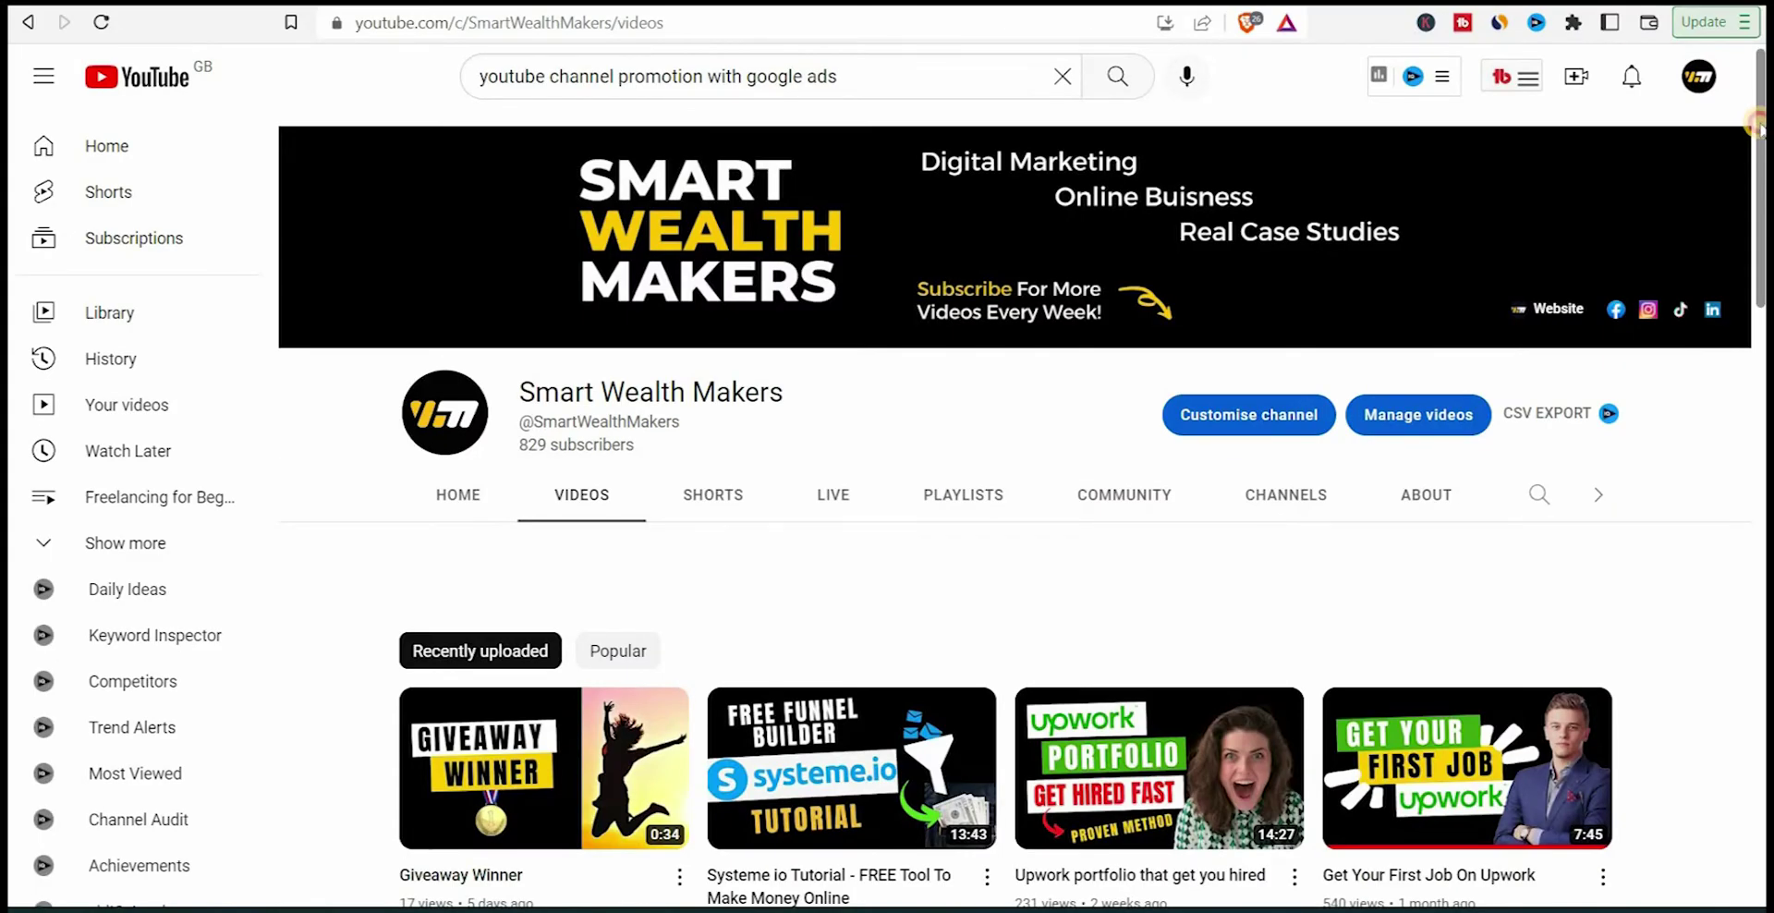
Step: Sort the 365-day advanced analytics content table by subscribers
drag(1758, 125, 1759, 633)
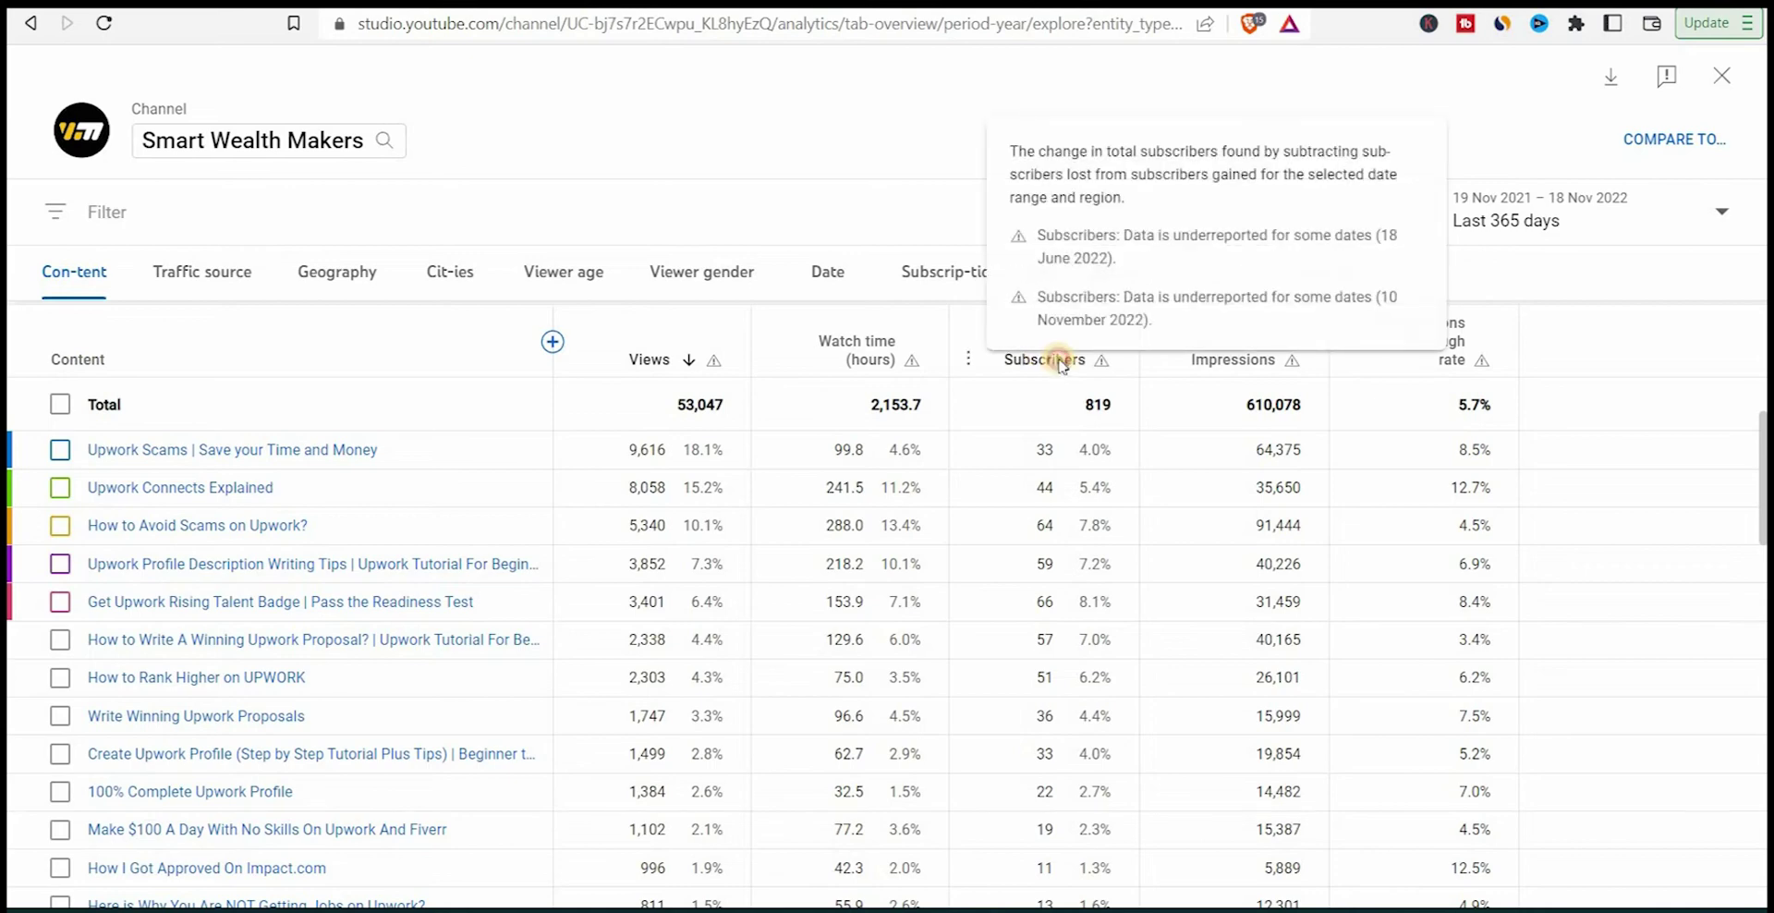
click(1062, 363)
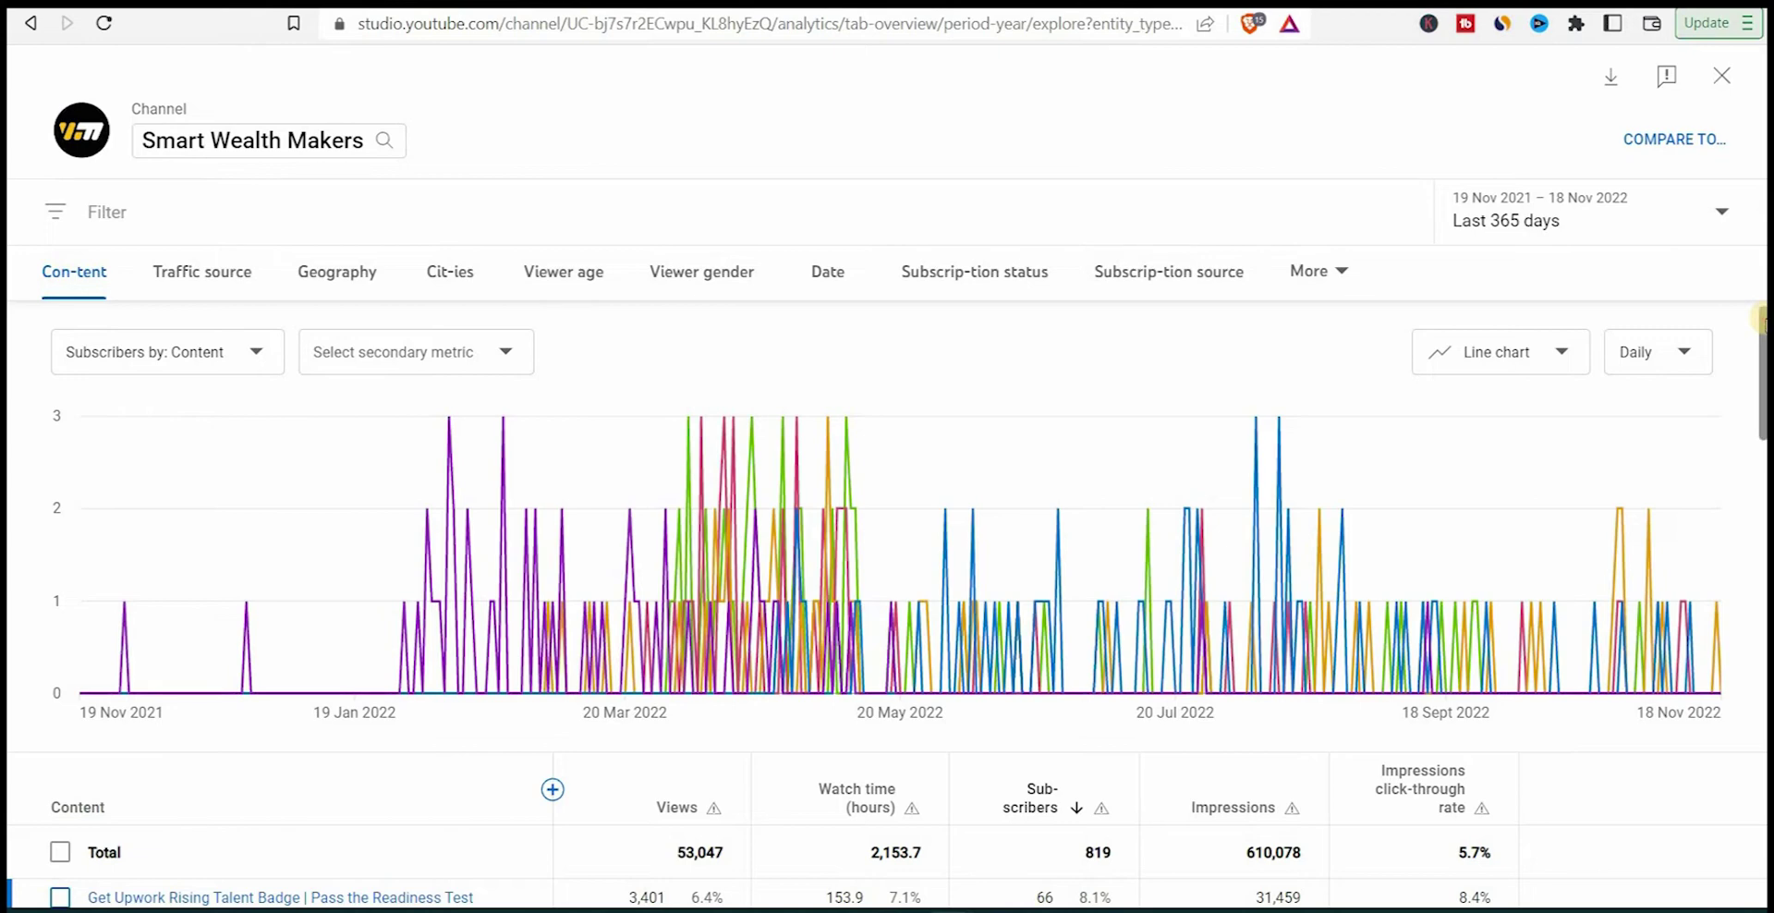
Step: Scroll down the Content table toward the Watch time (hours) column
drag(1759, 318, 1760, 433)
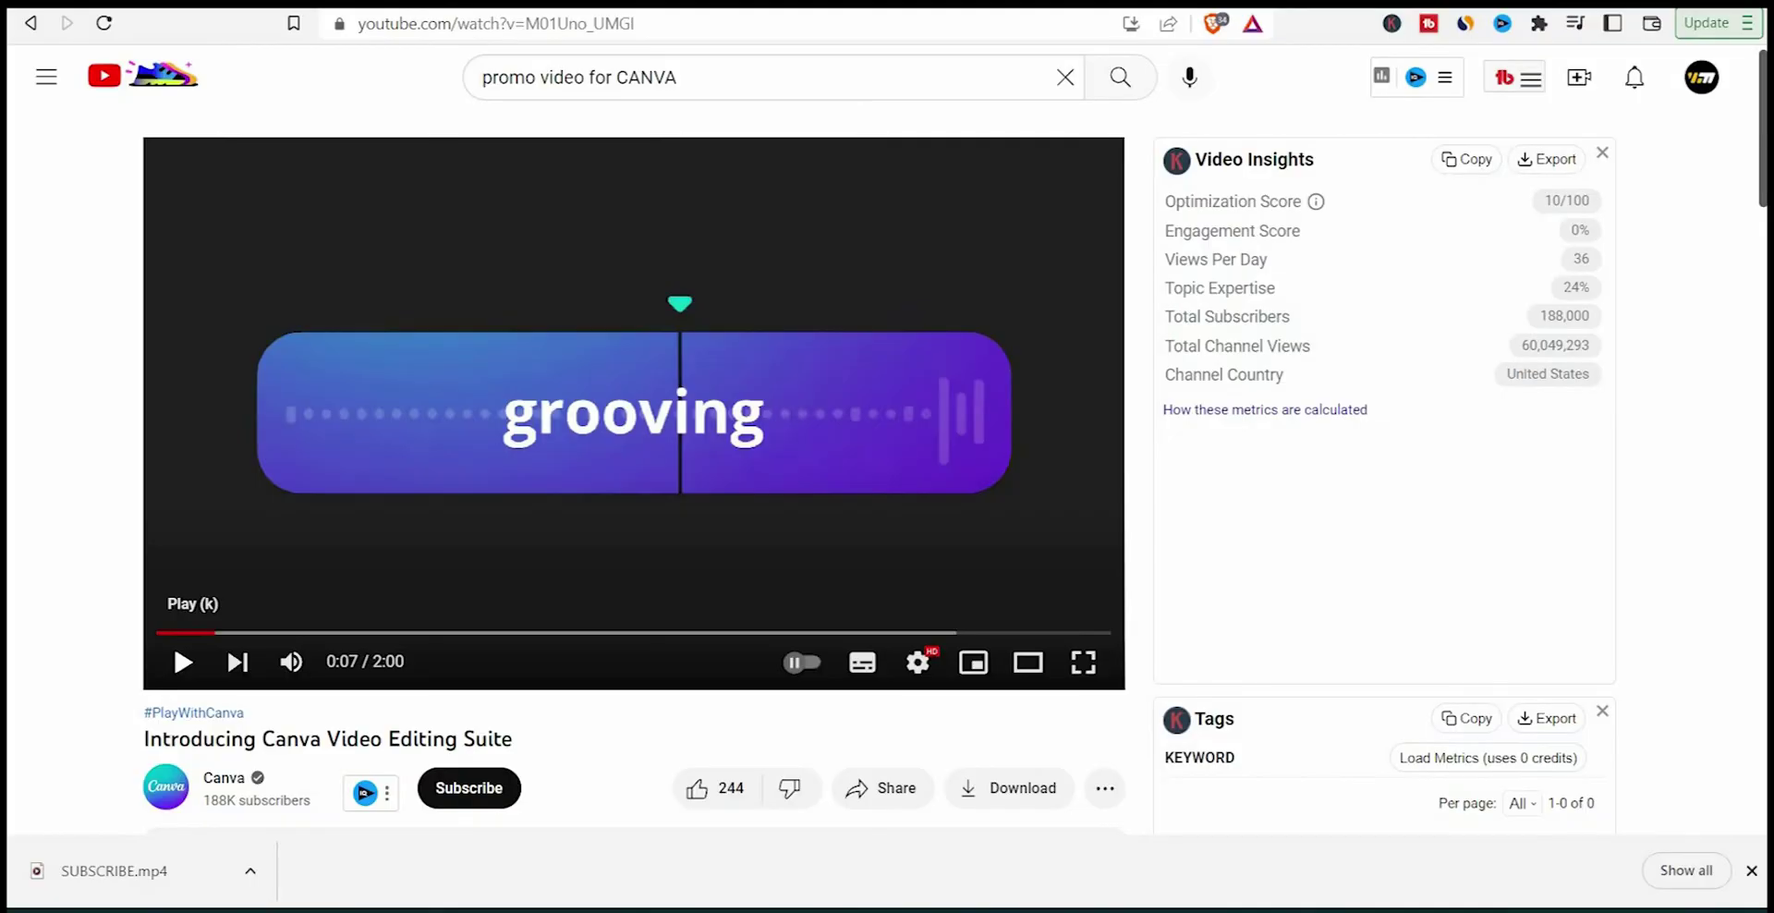
Step: Resume playback of the Introducing Canva Video Editing Suite promo
key(k)
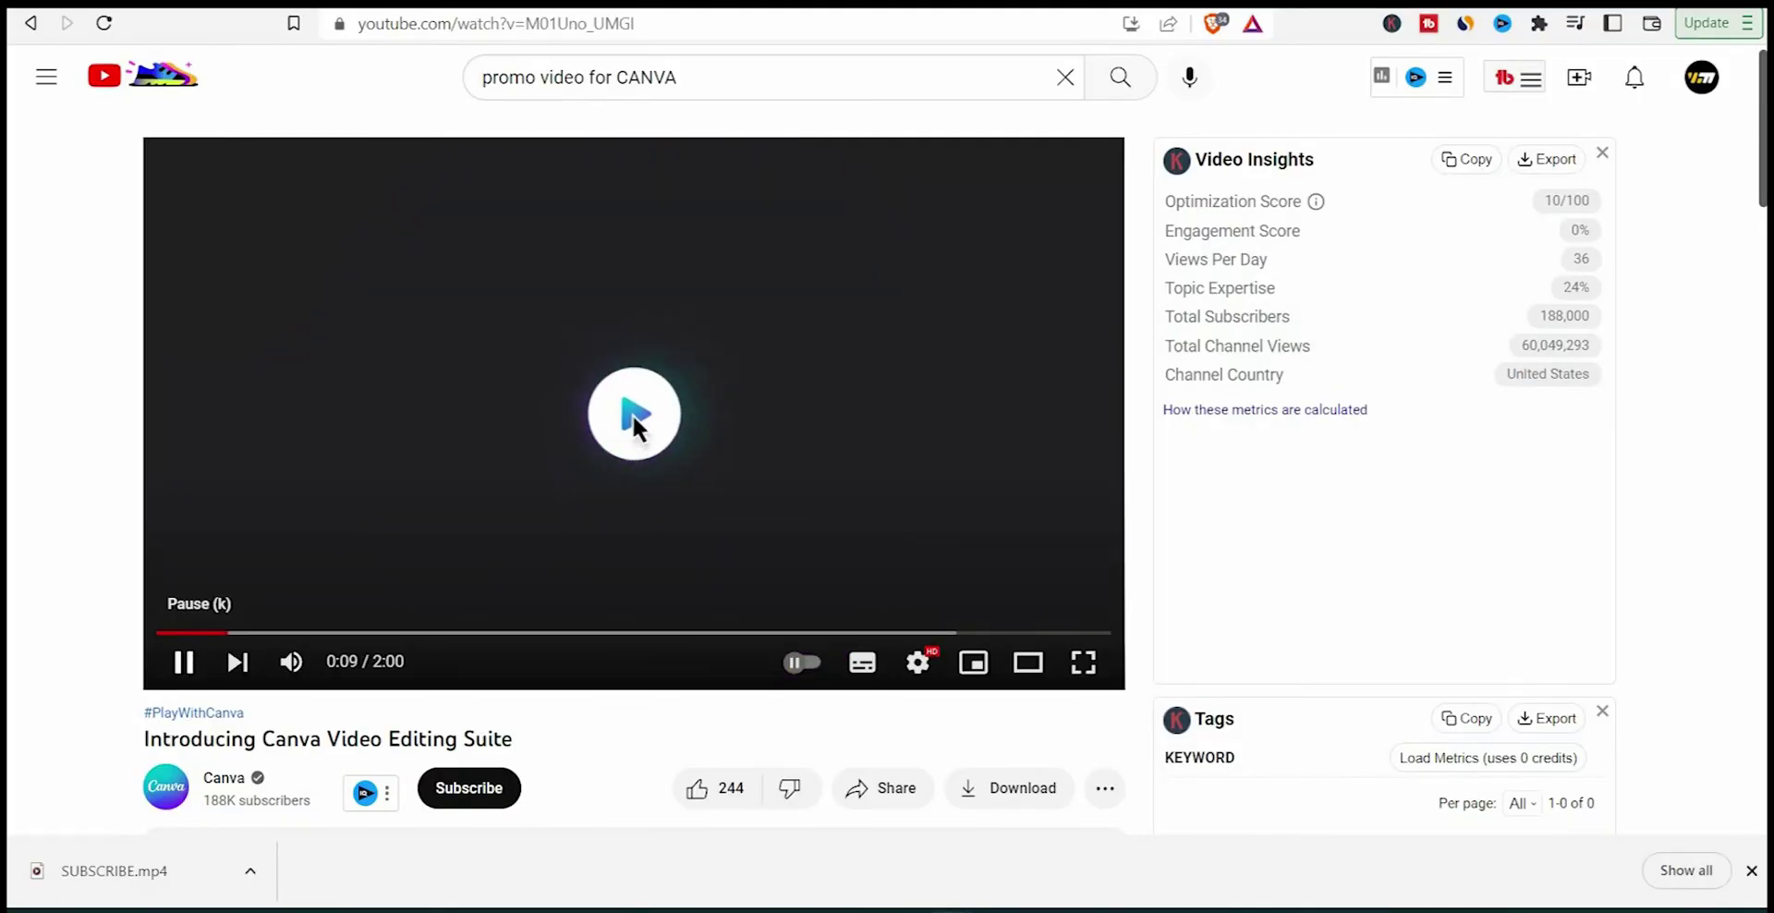
click(184, 662)
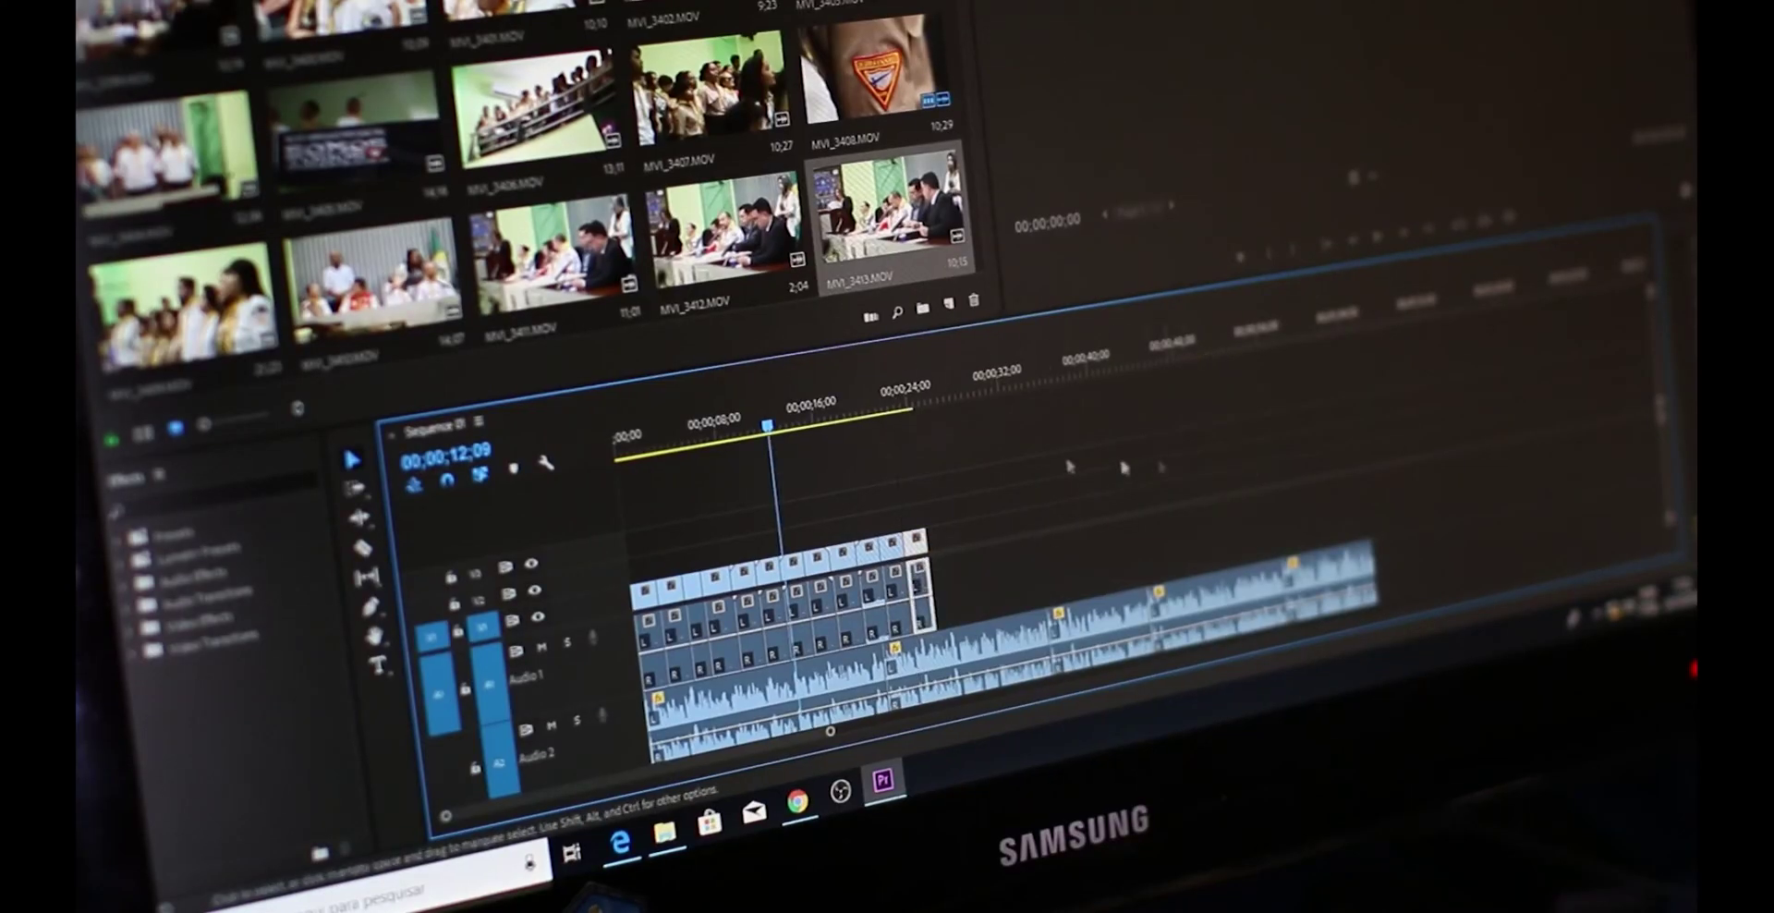
drag(755, 441, 883, 457)
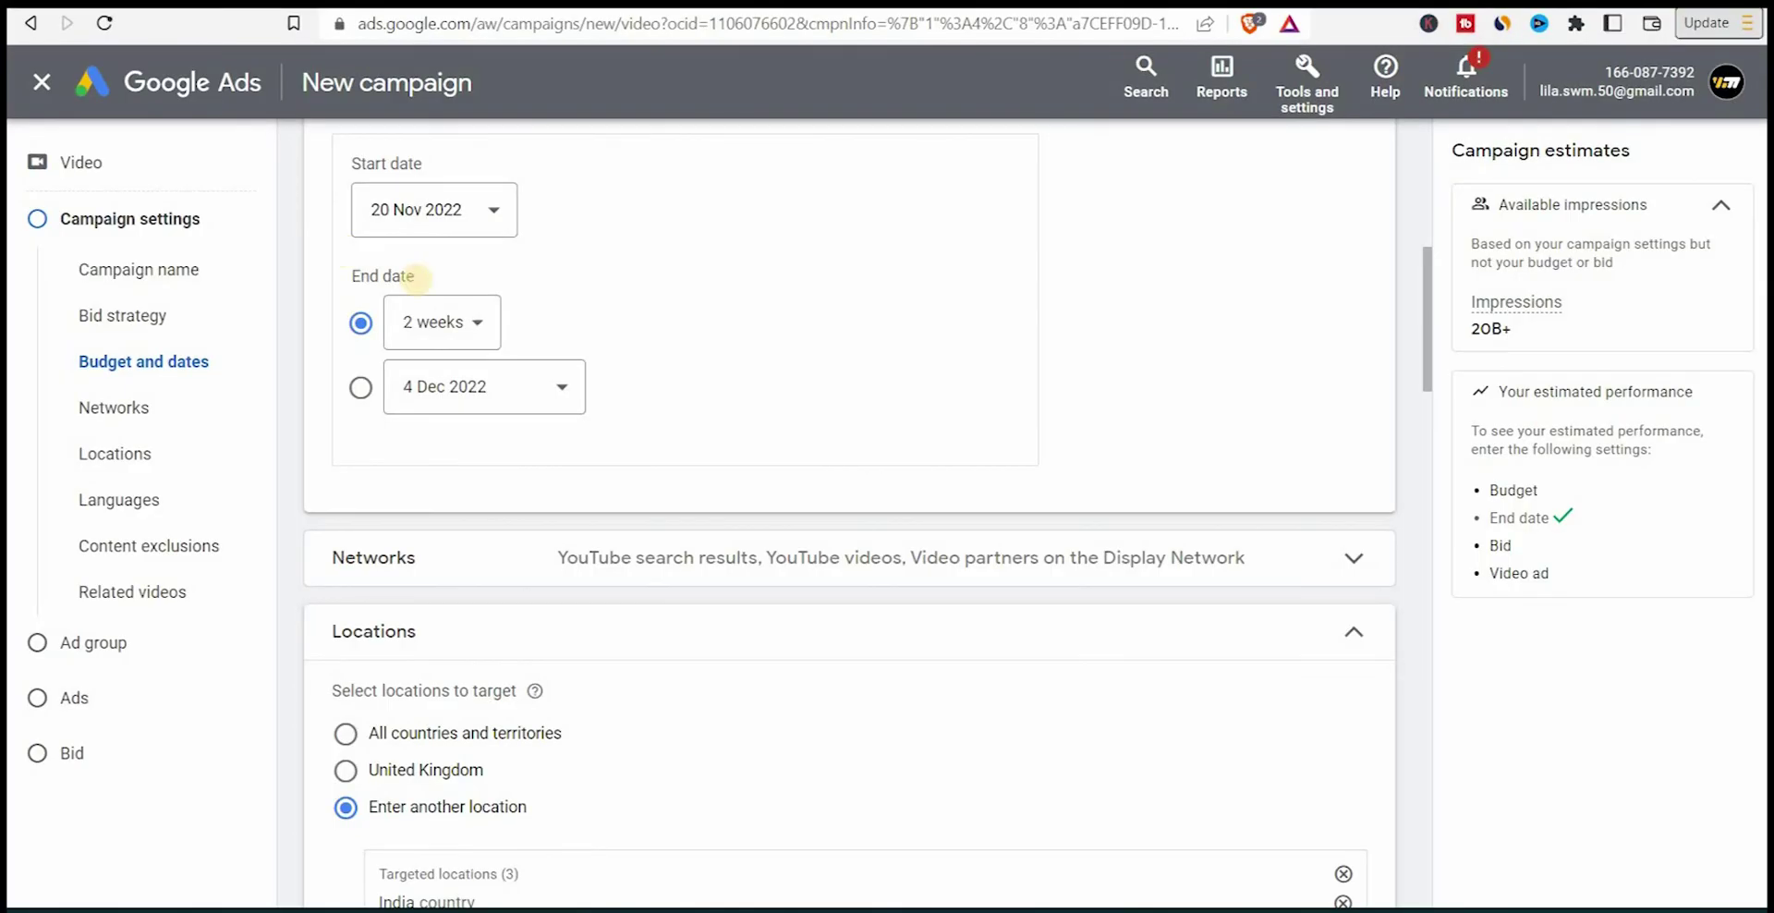
Step: Set the campaign end date to 1 month
click(474, 323)
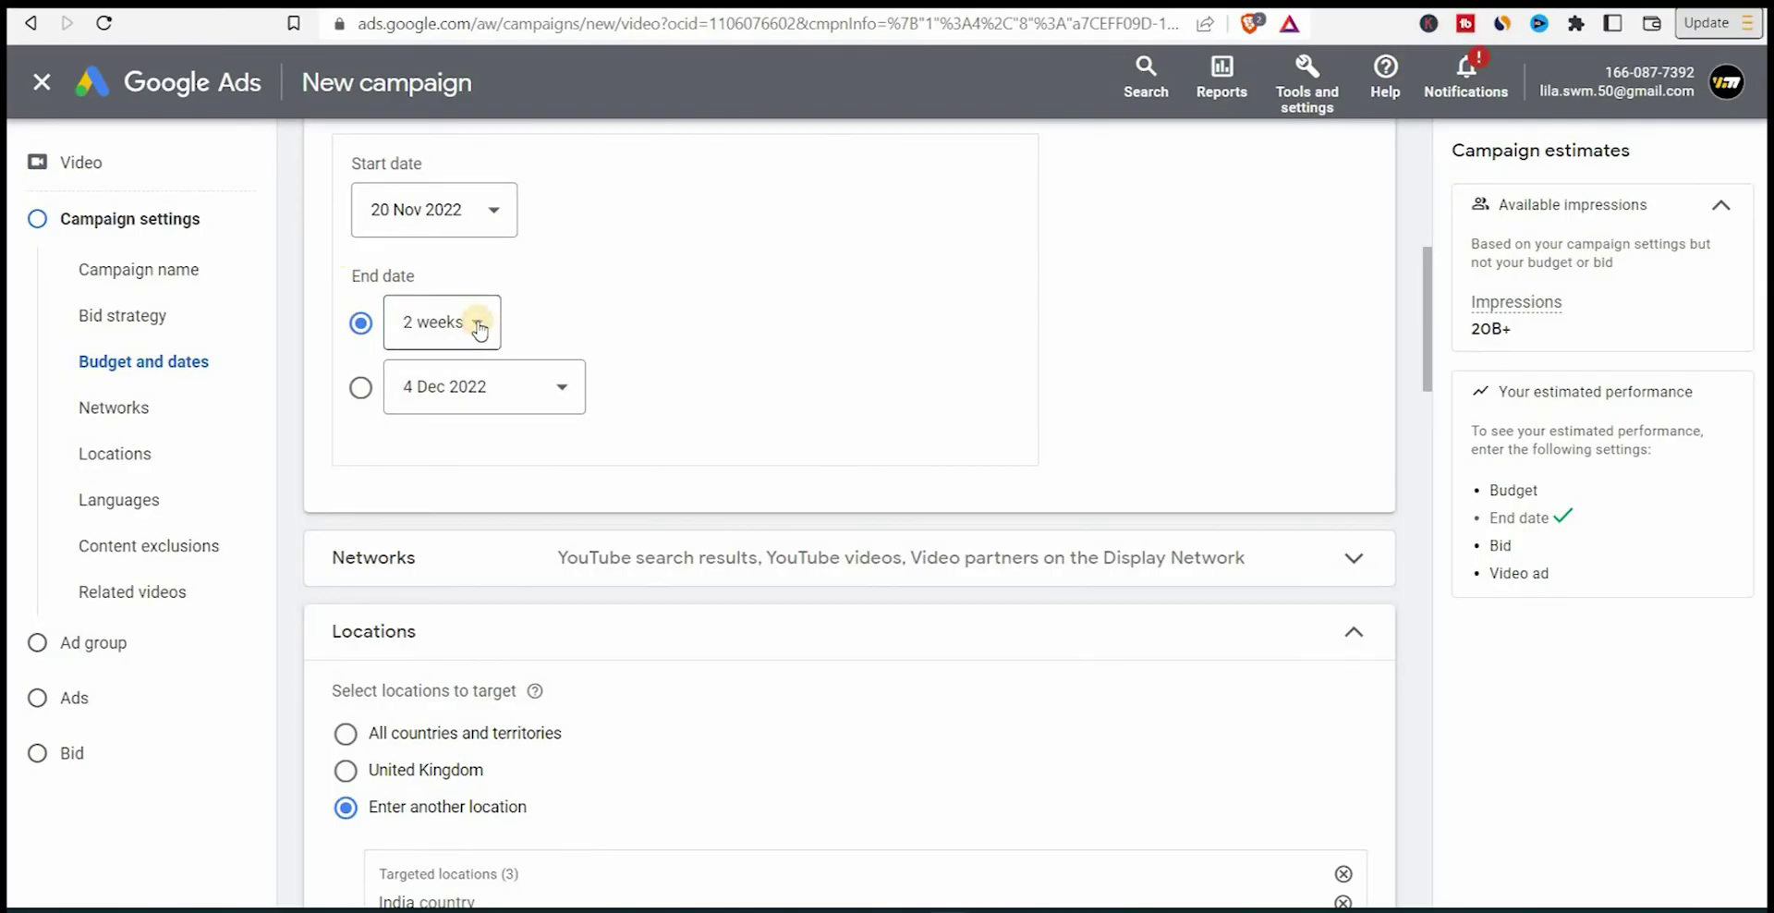
click(458, 449)
scroll(554, 444, up, 5)
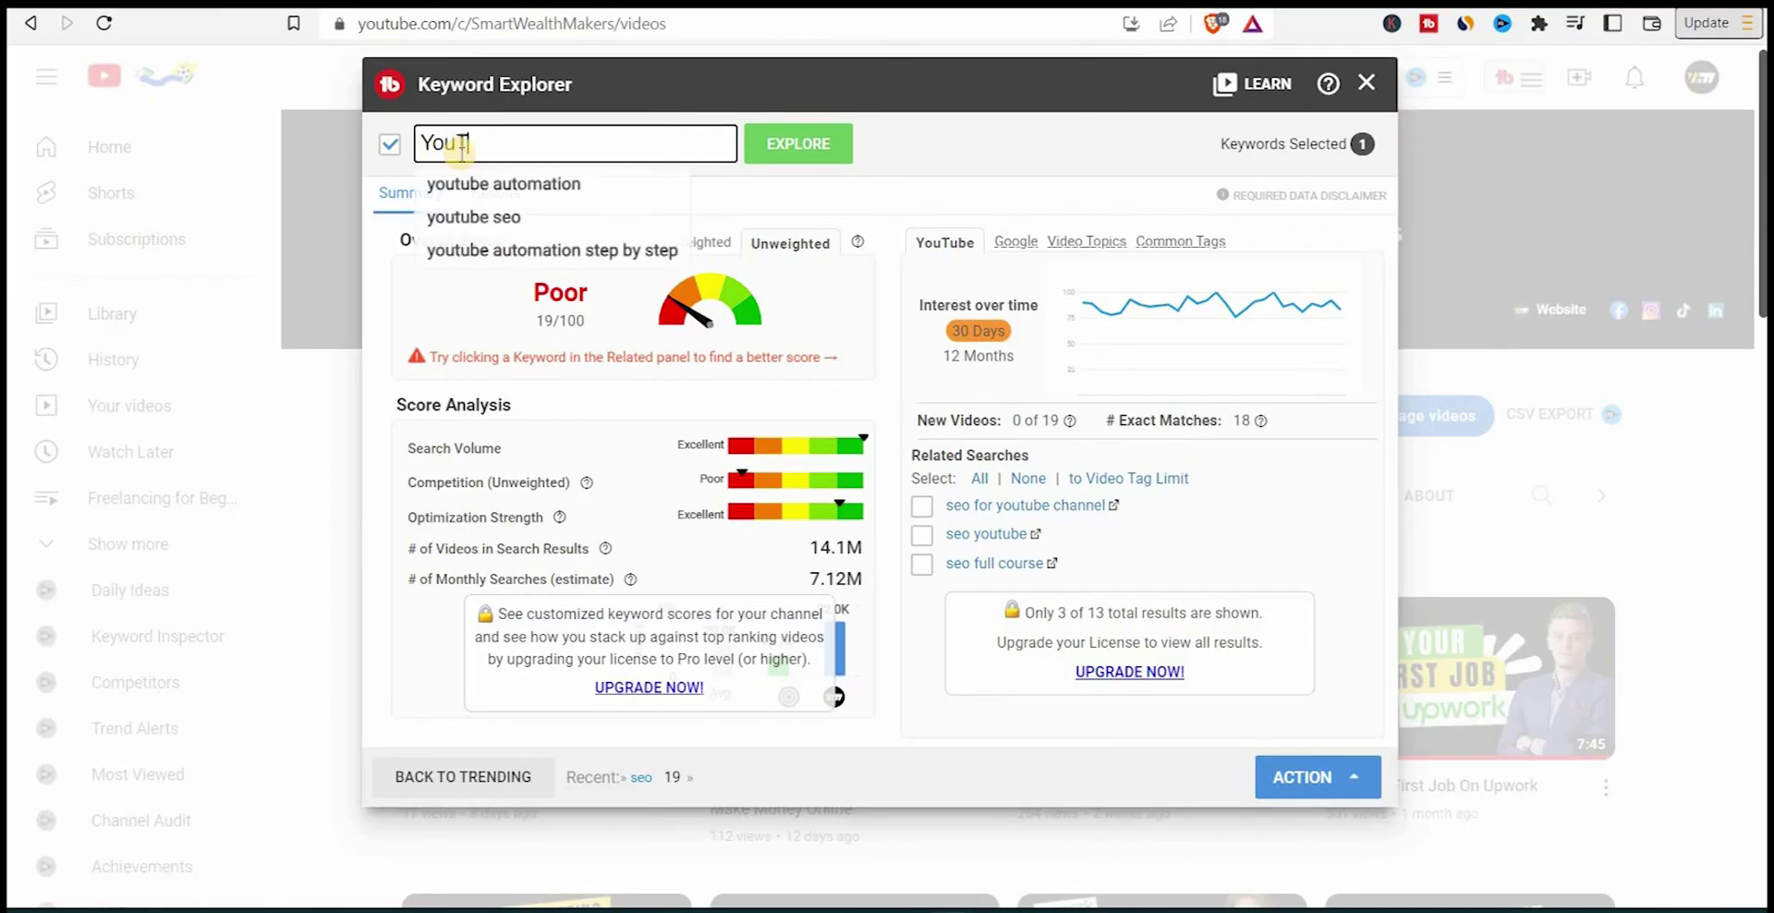
Step: Finish the Keyword Explorer search phrase so it reads 'YouTube SEO'
text(Tube SEO)
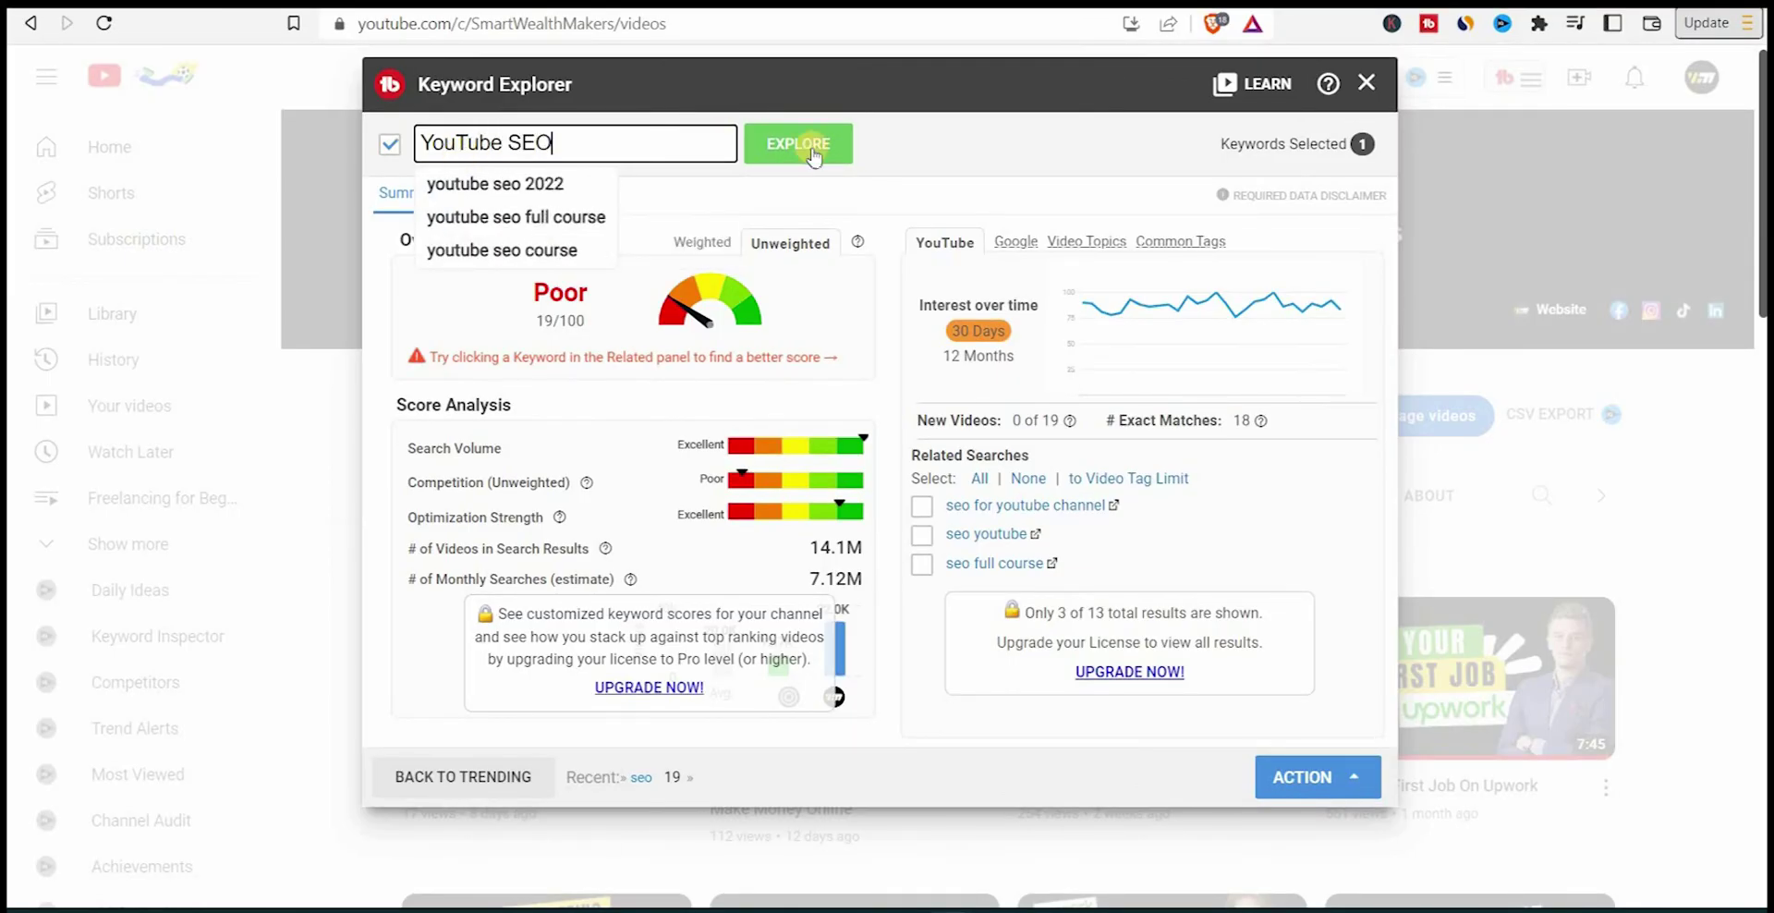